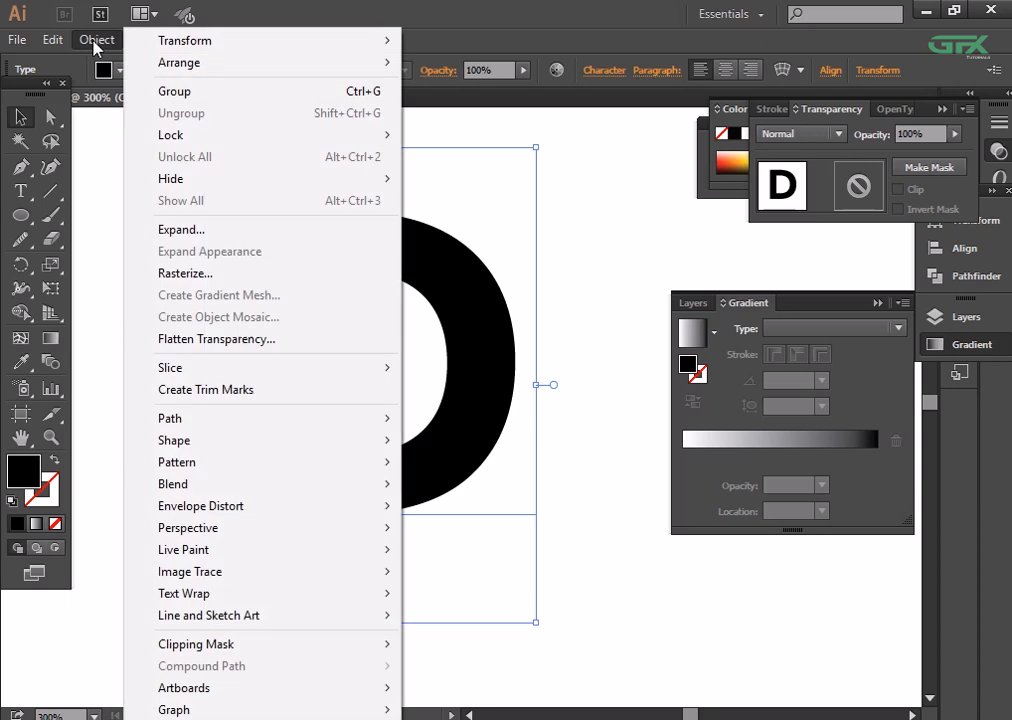
- Expand the letter D and draw a rectangle over its vertical stem, matching the height of the inner opening
left_click(239, 228)
left_click(459, 543)
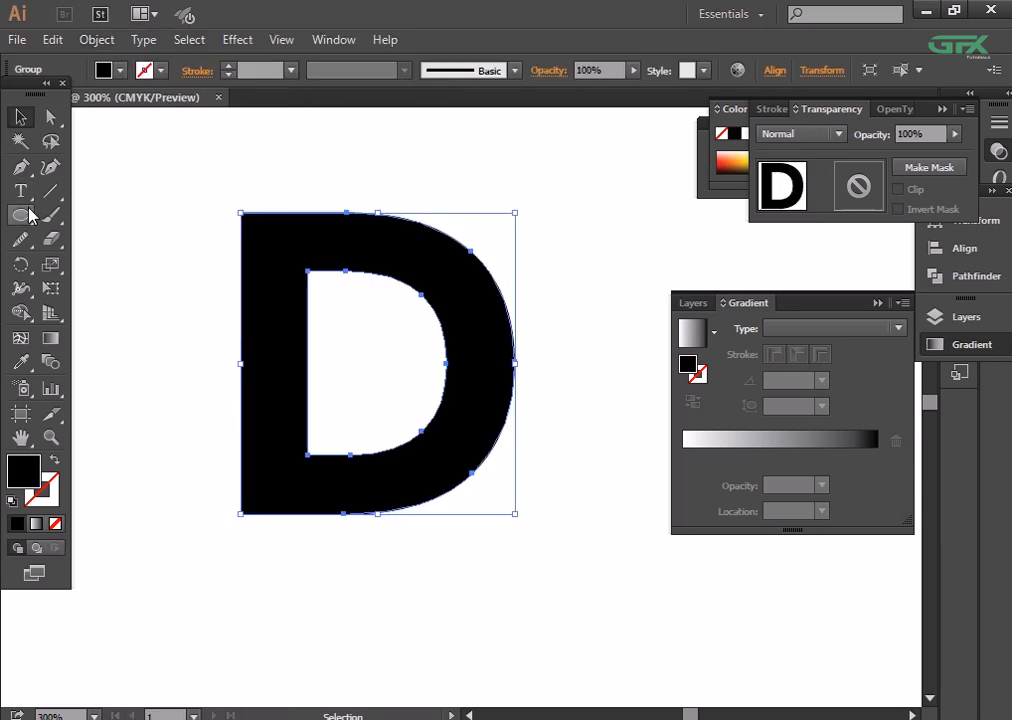
left_click_drag(32, 215, 110, 215)
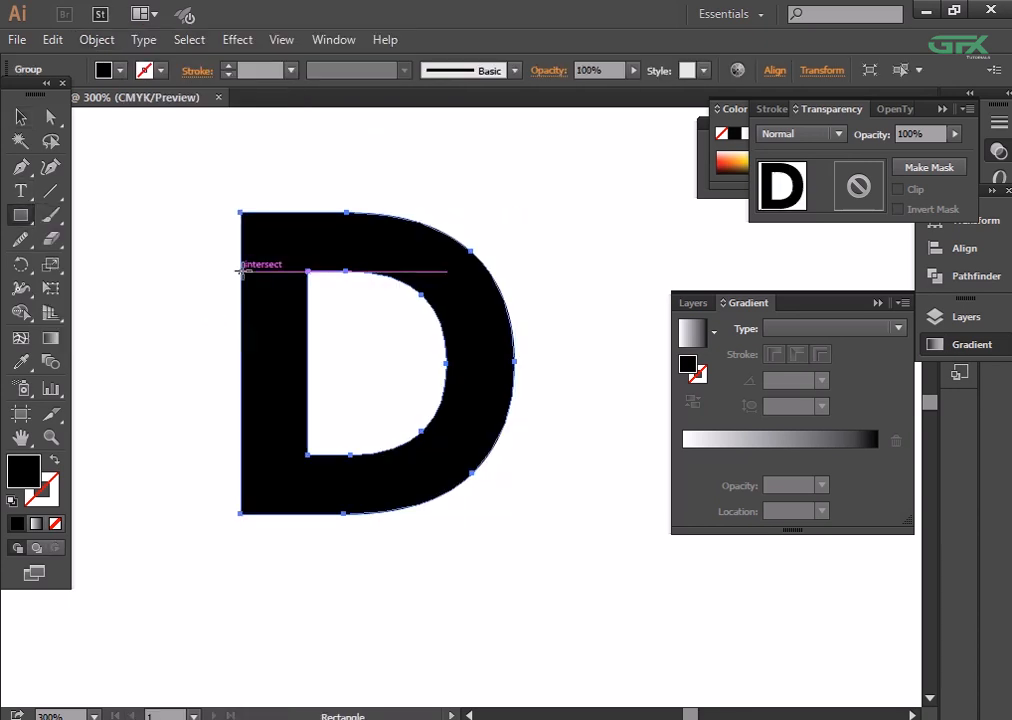
left_click_drag(241, 271, 320, 455)
- Remove the D's stem between the two arms by cutting away the rectangle area with Shape Builder
key("ctrl+plus")
key("ctrl+plus")
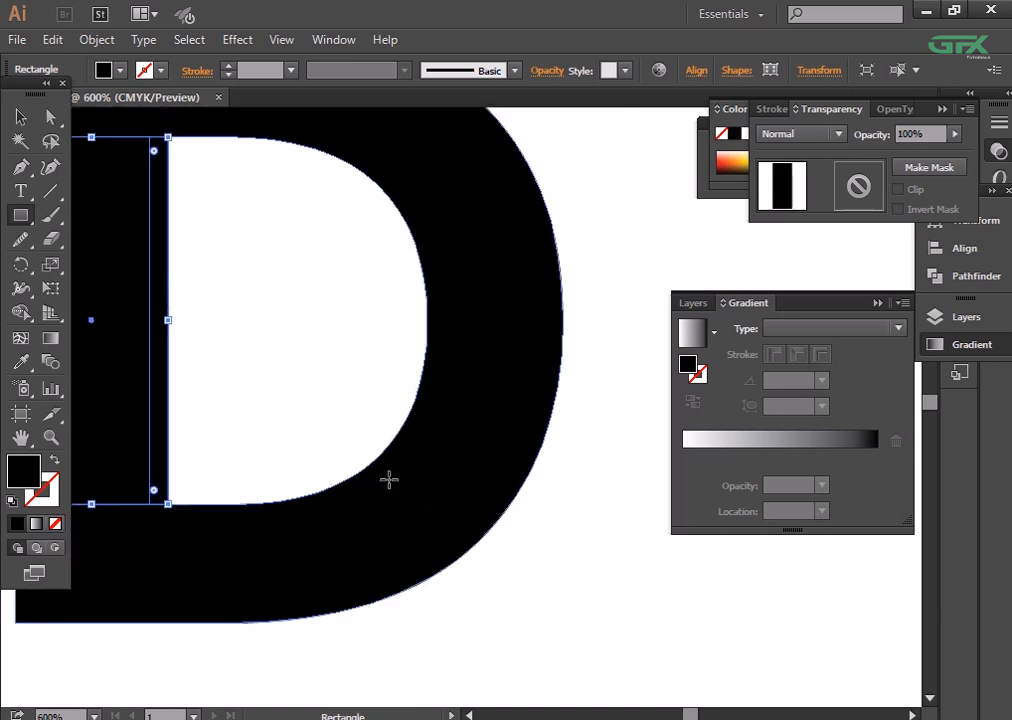
key("space")
left_click_drag(208, 368, 391, 409)
left_click(21, 118)
left_click_drag(131, 251, 503, 452)
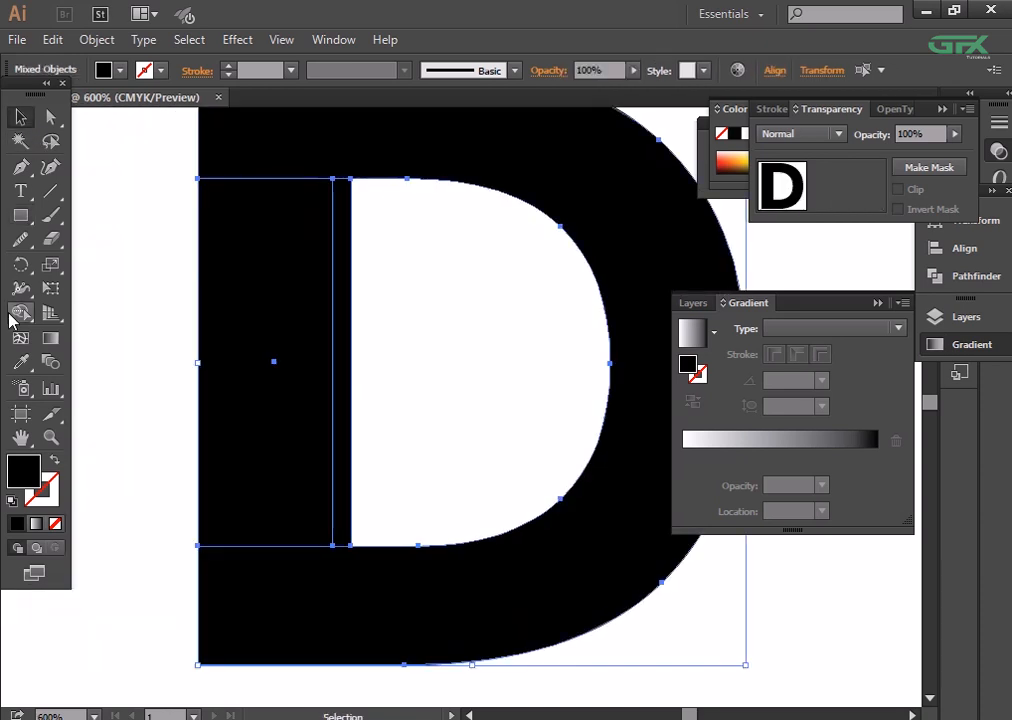
left_click(20, 312)
left_click_drag(187, 360, 450, 362)
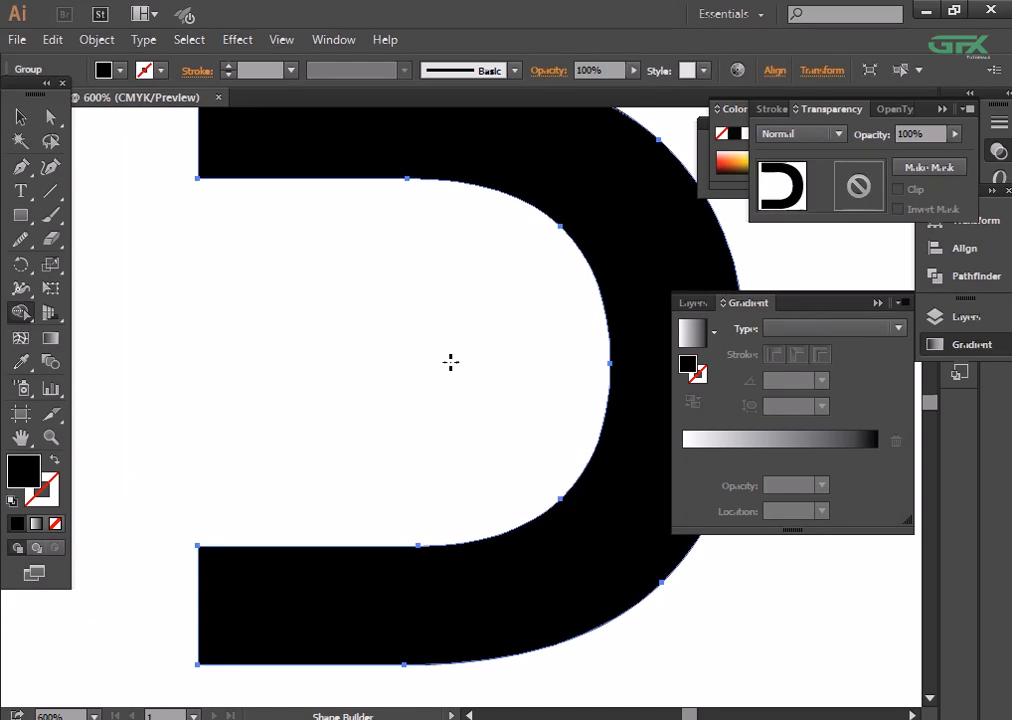
left_click(21, 118)
left_click(160, 295)
- Scale the cut D proportionally down to about half its size around its centre
key("ctrl+minus")
key("ctrl+minus")
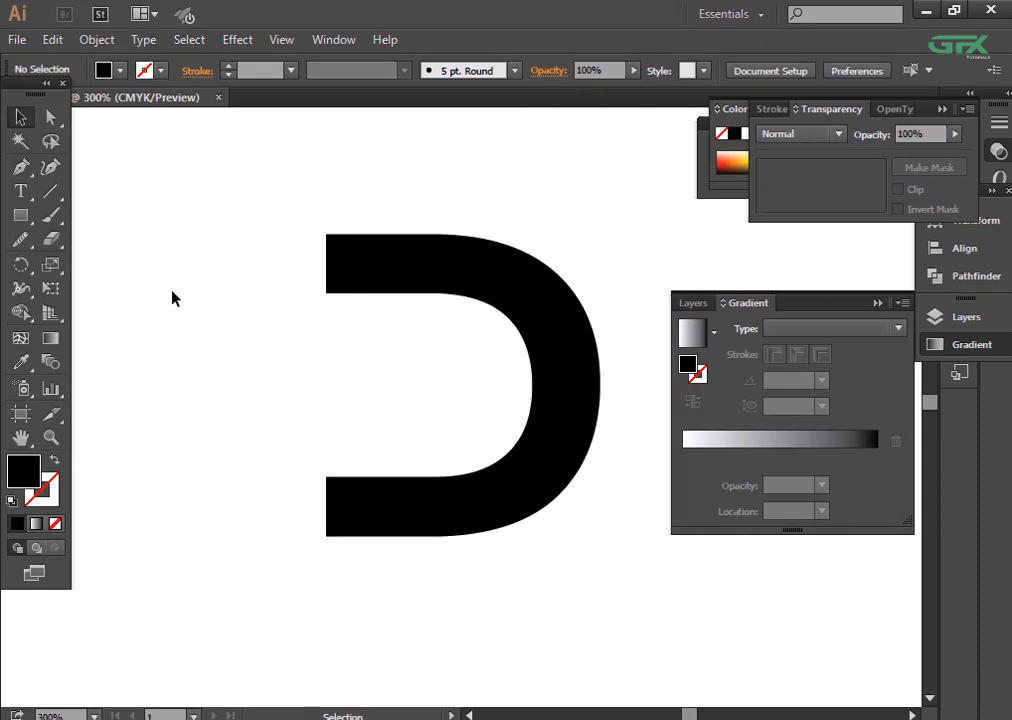
left_click(566, 410)
left_click_drag(590, 537, 544, 515)
left_click(535, 500)
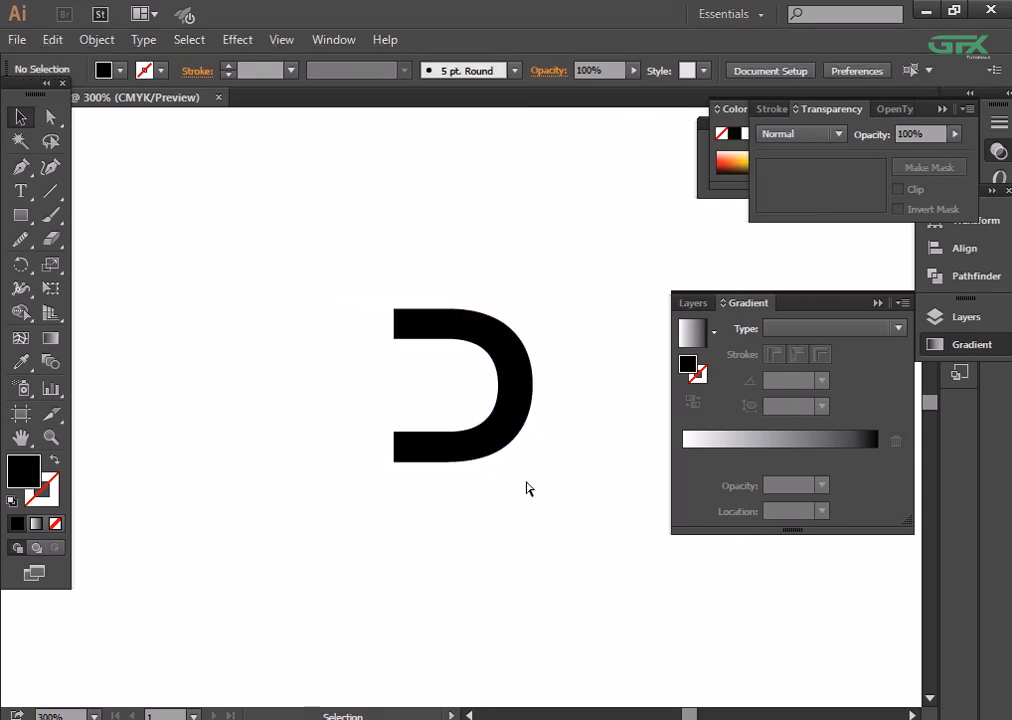
- Draw a circle large enough to enclose the cut D and send it to the back
key("ctrl+plus")
key("ctrl+plus")
left_click_drag(21, 219, 82, 262)
left_click_drag(228, 158, 641, 568)
left_click(20, 117)
right_click(522, 326)
mouse_move(640, 608)
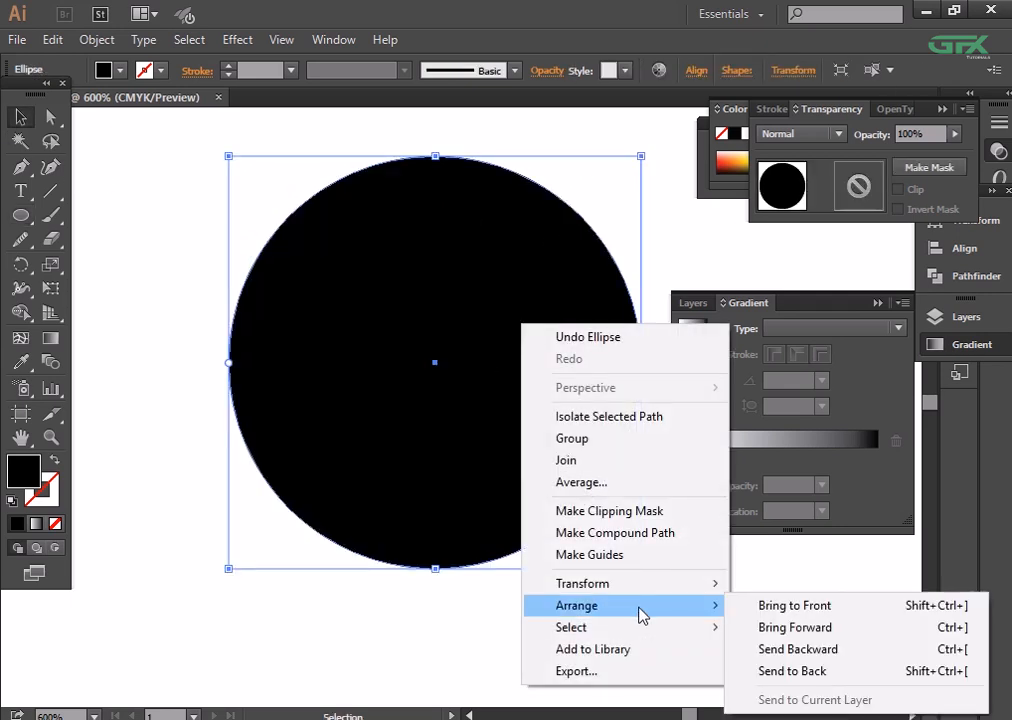
left_click(800, 673)
- Fill the background circle with bright blue
left_click(120, 71)
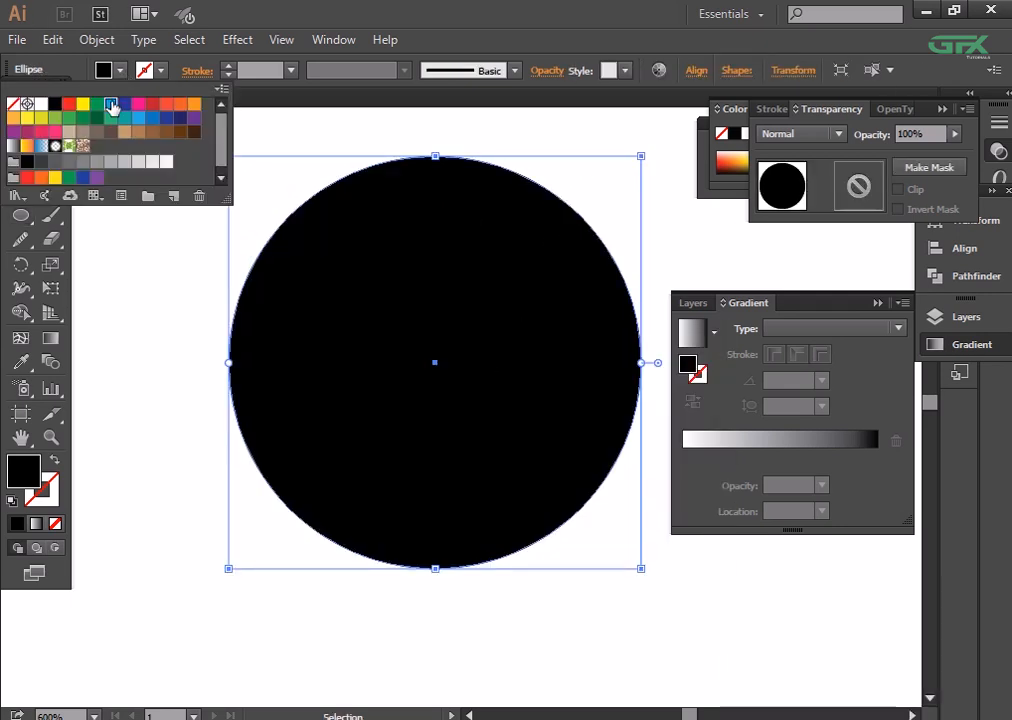
left_click(111, 107)
left_click(122, 275)
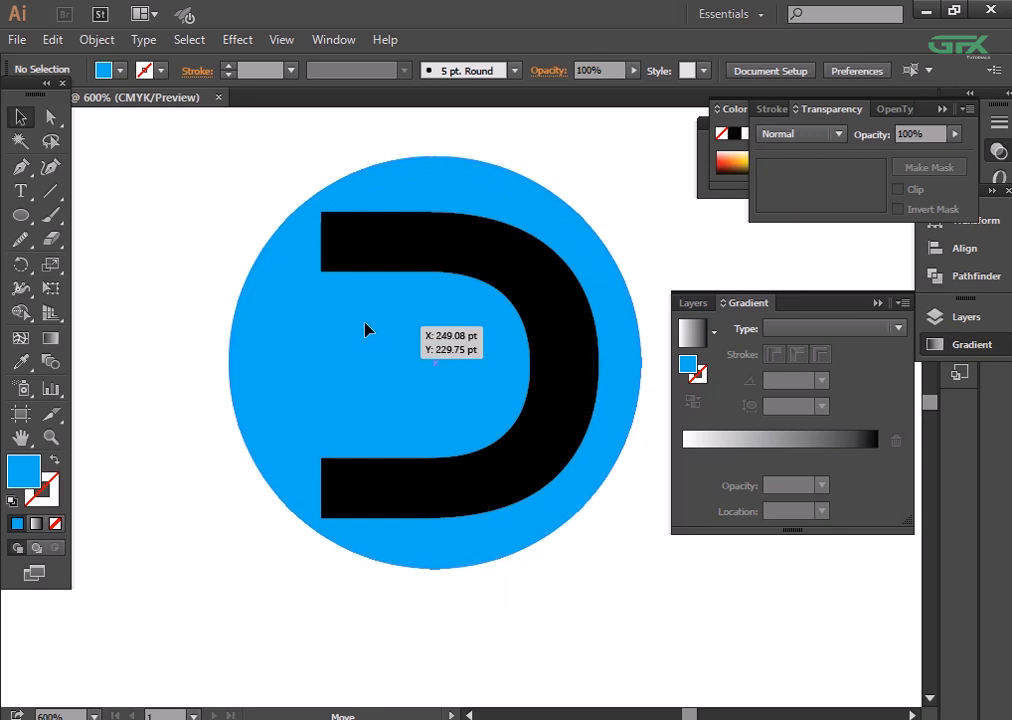
- Scale the black D down around its centre to leave a wider blue margin inside the circle
mouse_move(365, 324)
left_mouse_down()
mouse_move(351, 324)
mouse_move(367, 326)
left_mouse_up()
left_click(534, 483)
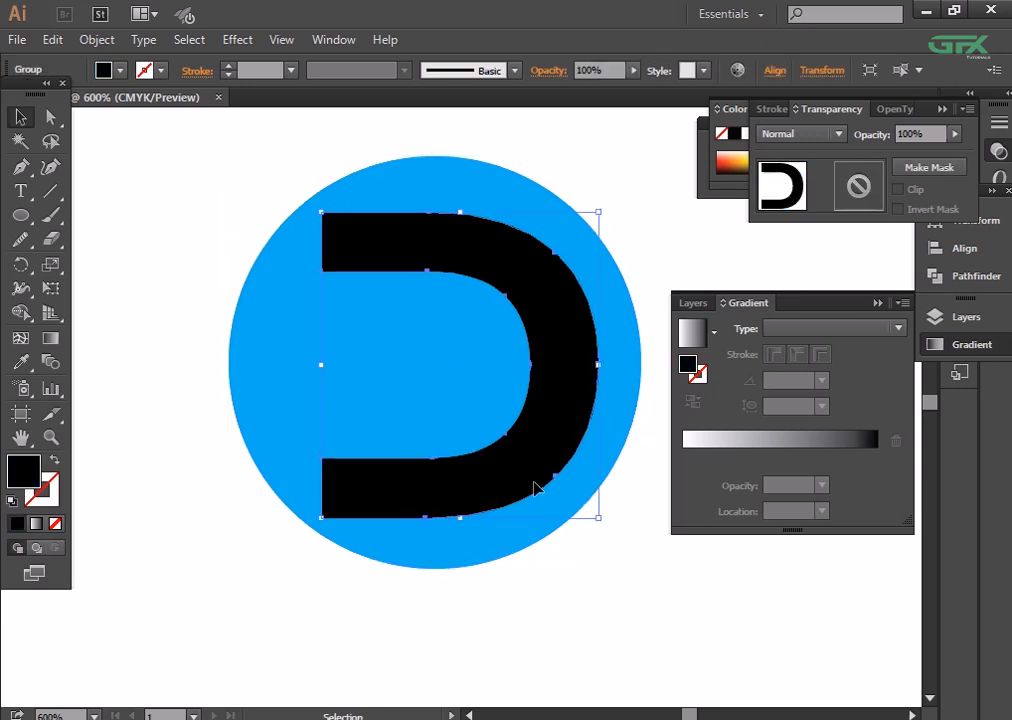
left_click_drag(604, 521, 575, 484)
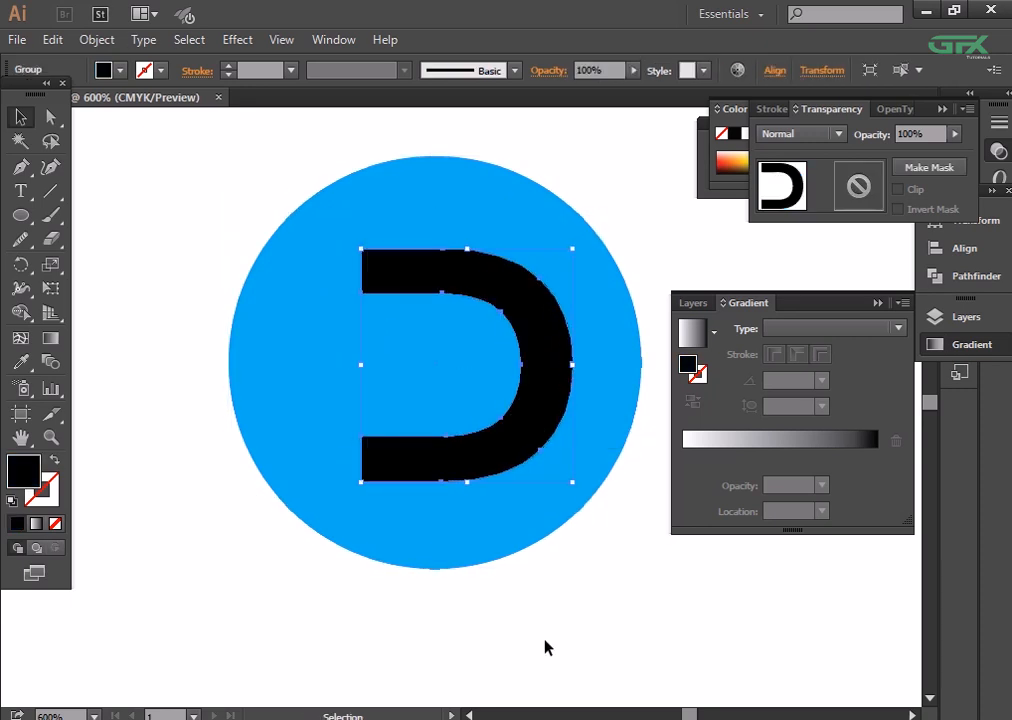
left_click(616, 642)
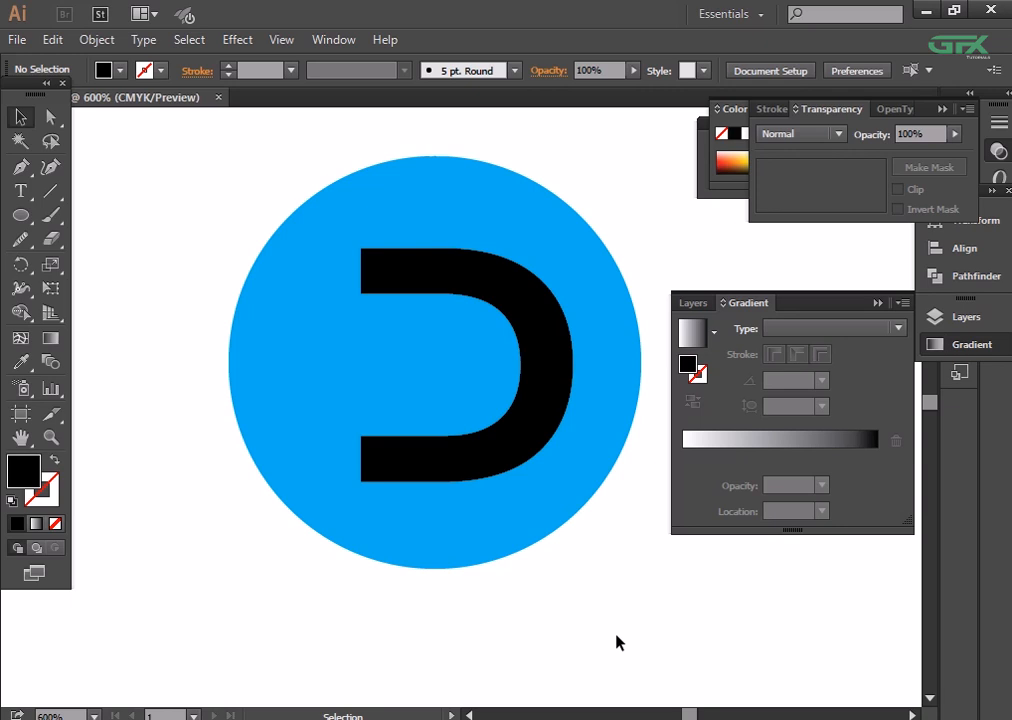
left_click(527, 492)
left_click_drag(641, 566, 612, 539)
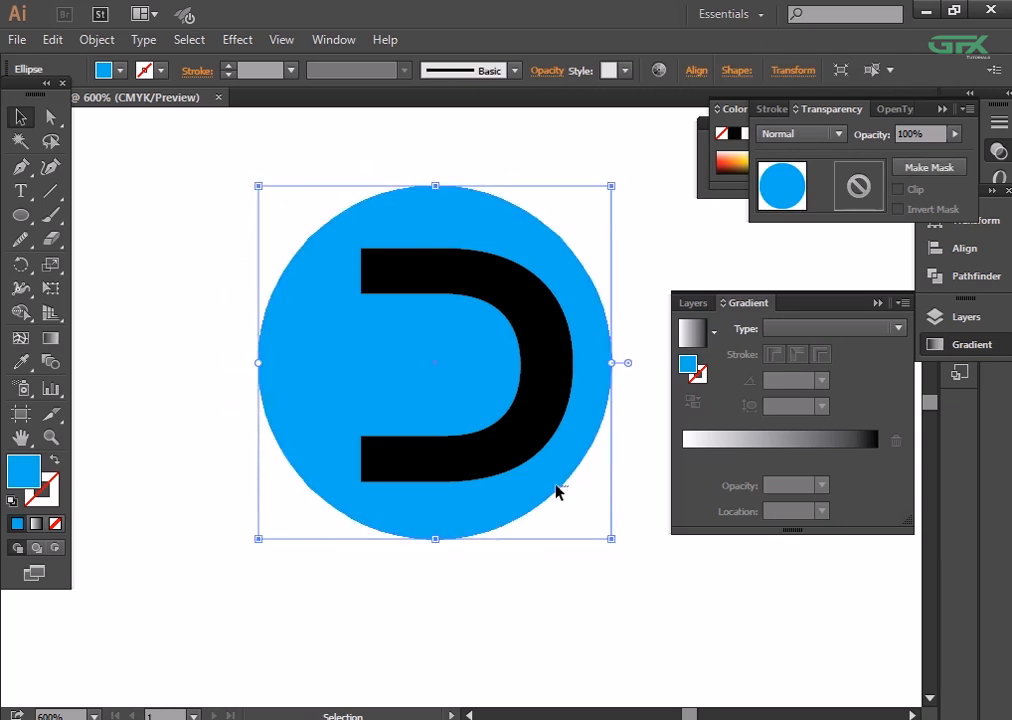
key("ctrl+z")
left_click(657, 619)
- Enlarge the black D slightly around its centre within the blue circle
left_click(482, 456)
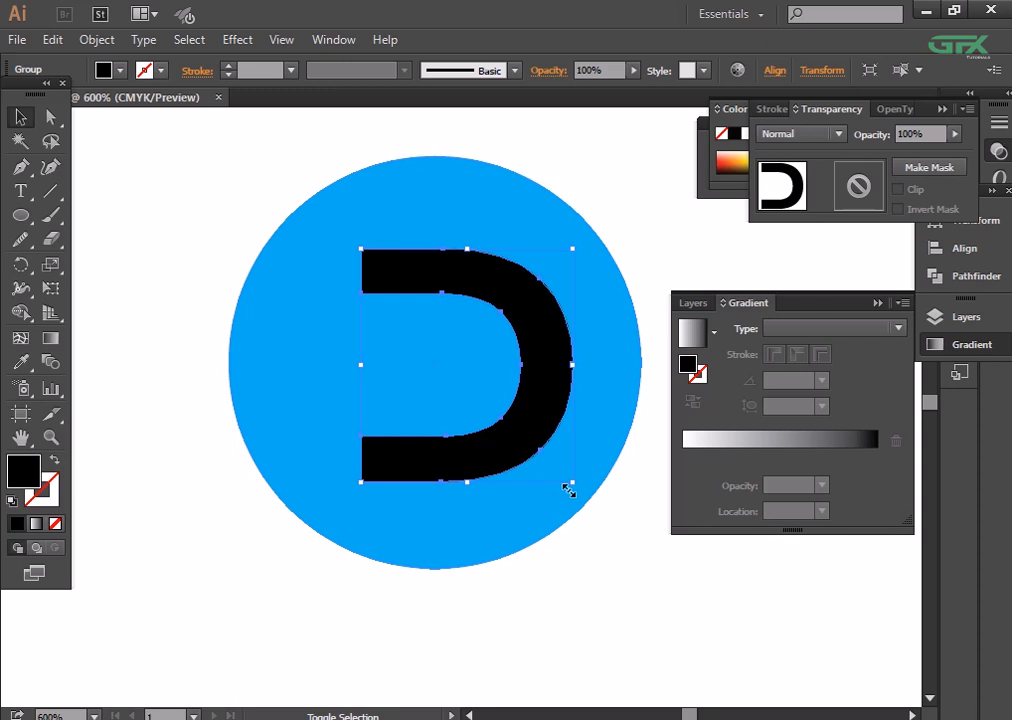
left_click_drag(568, 490, 584, 519)
left_click(593, 538)
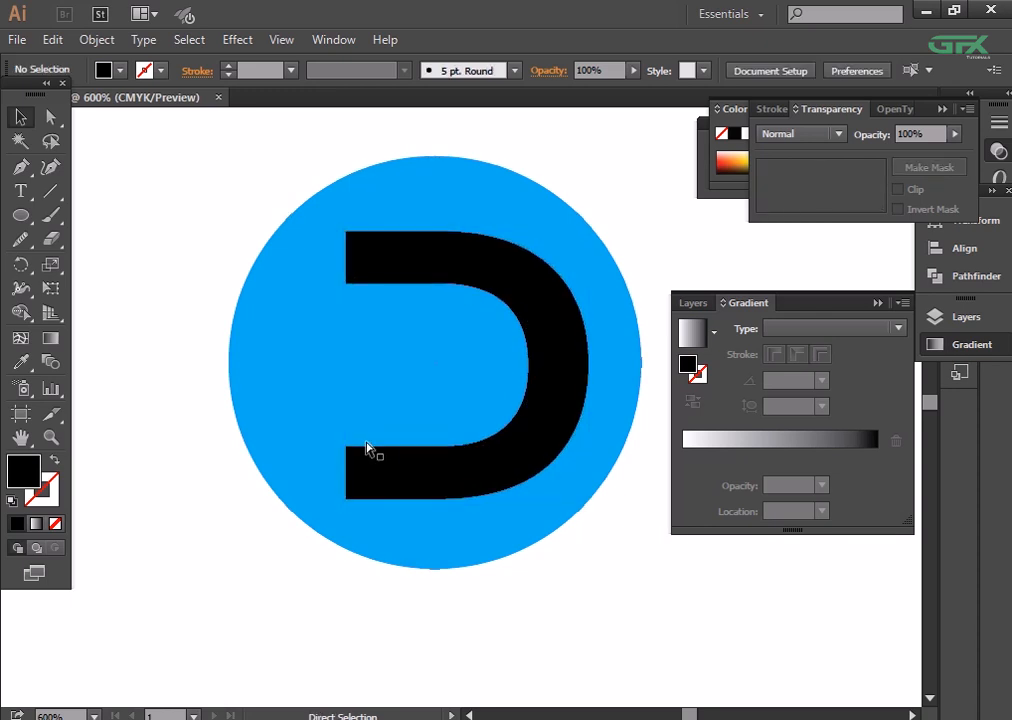
- Draw a short horizontal line across the D's open side, with no fill and a white stroke
key("ctrl+plus")
key("ctrl+plus")
left_click(50, 190)
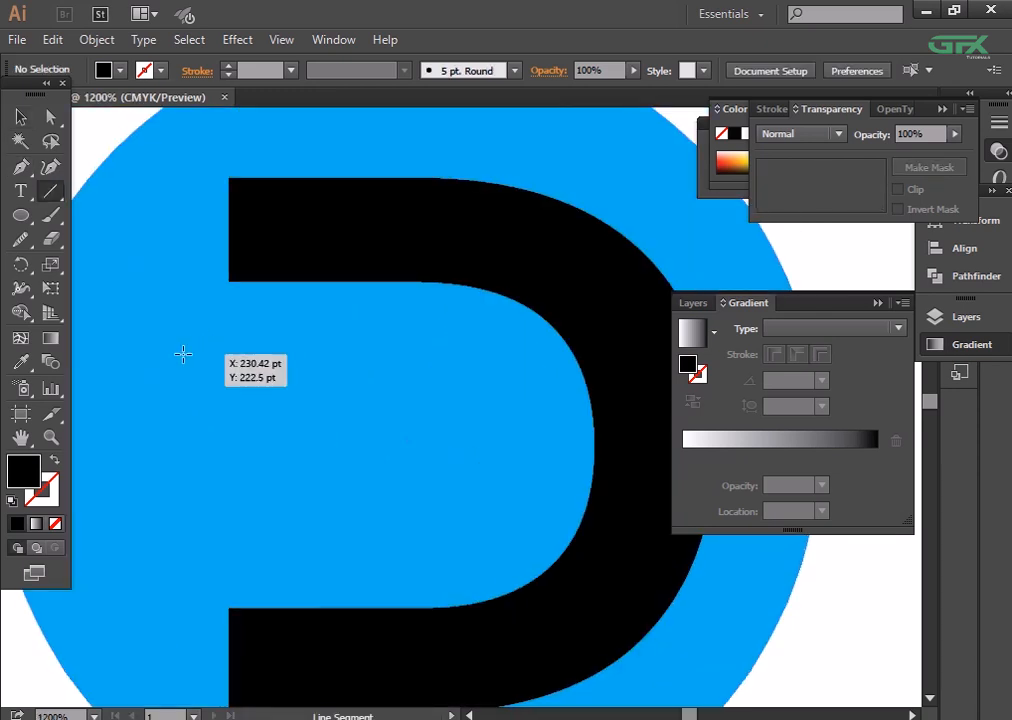
left_click_drag(181, 354, 297, 356)
left_click(119, 70)
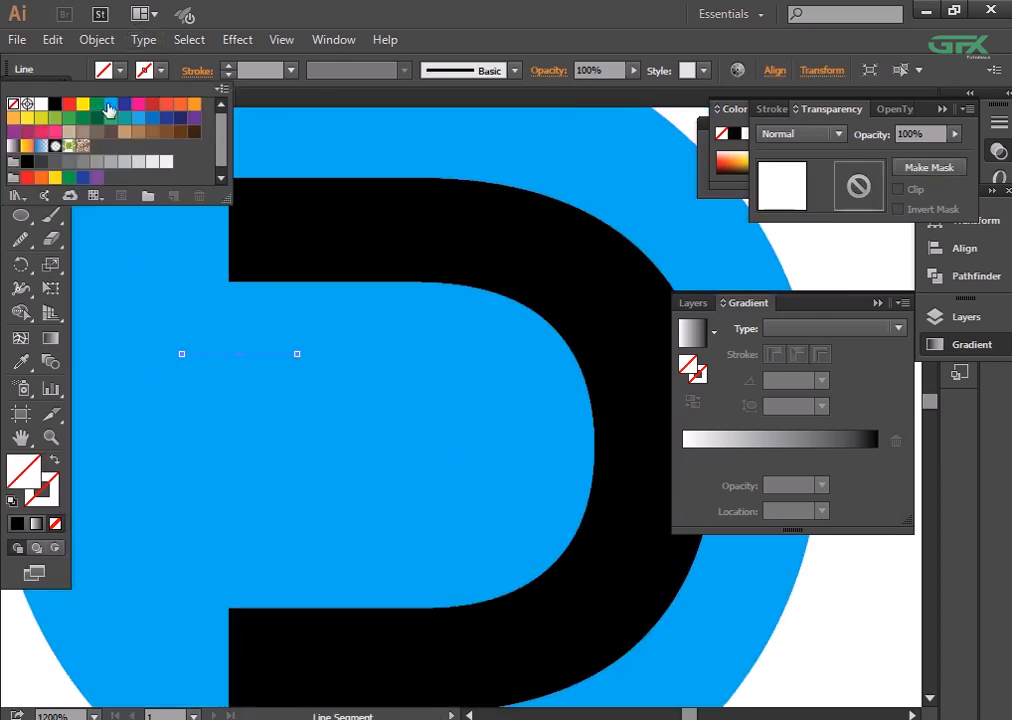
left_click(41, 103)
left_click(160, 70)
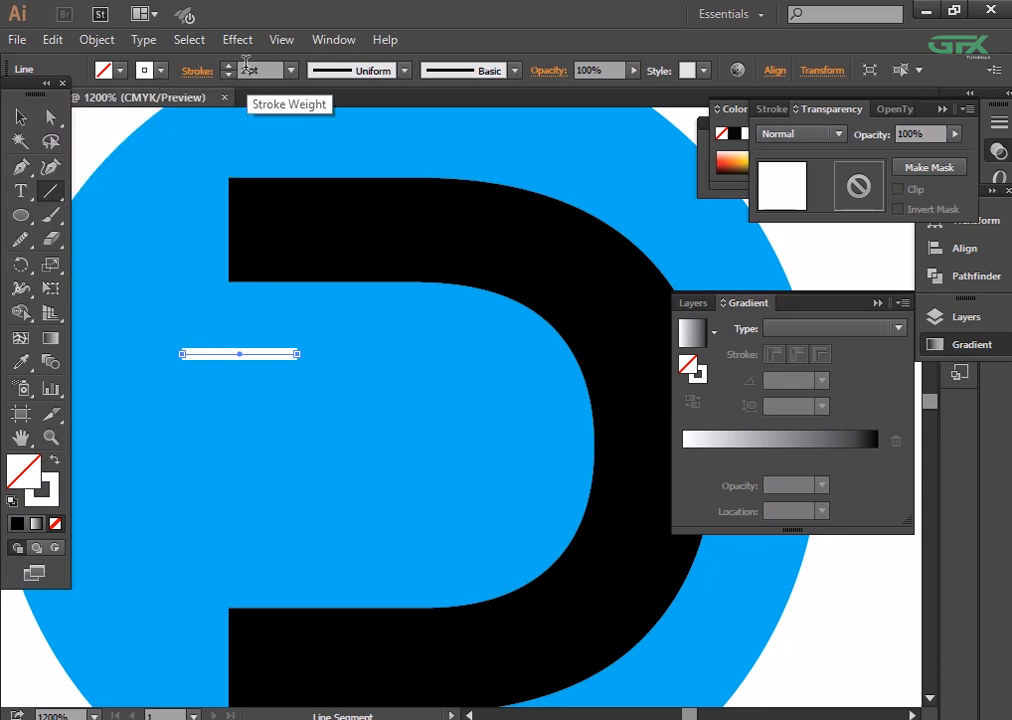
- Set the white line's stroke weight to 4 pt and deselect it
type(".5")
key("Return")
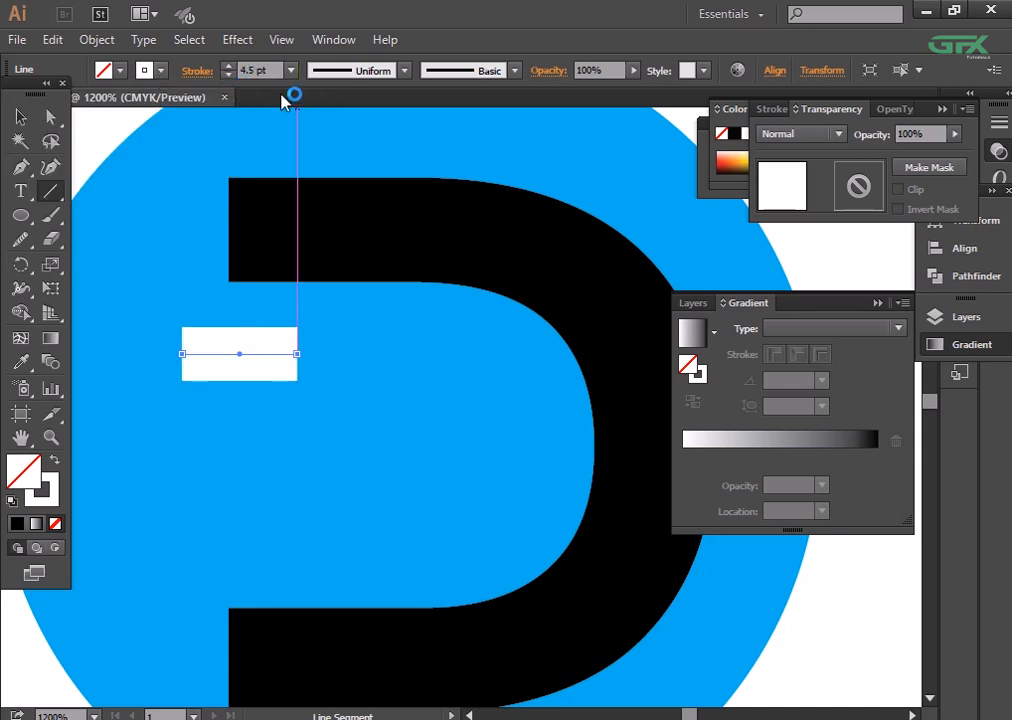
left_click_drag(257, 70, 236, 72)
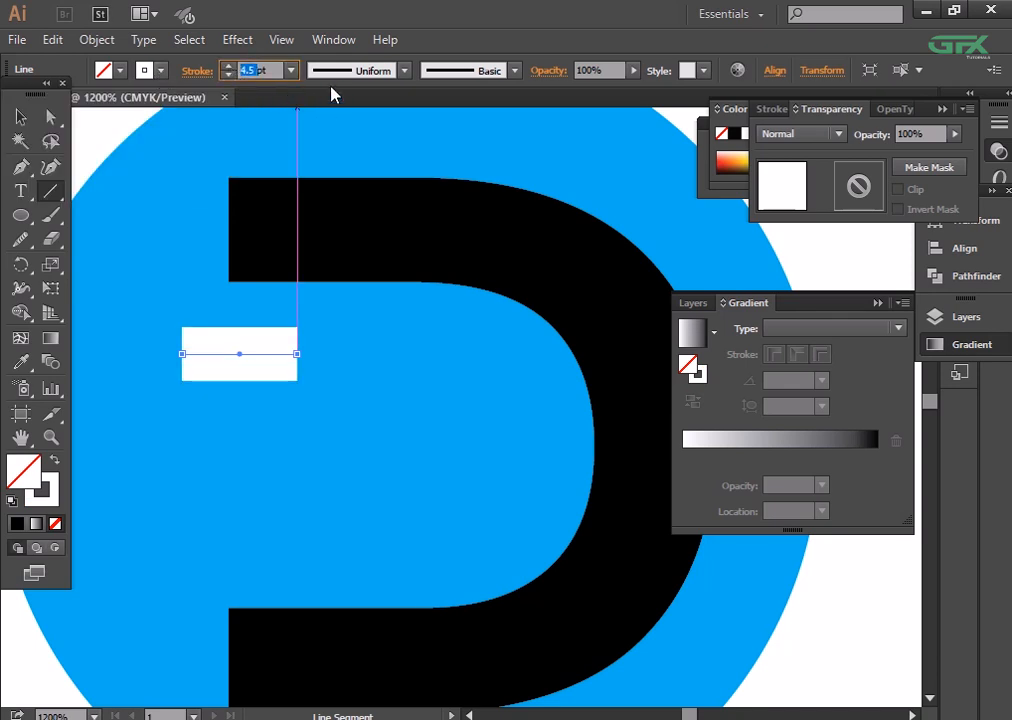
key("Return")
key("ctrl+minus")
key("ctrl+minus")
key("ctrl+minus")
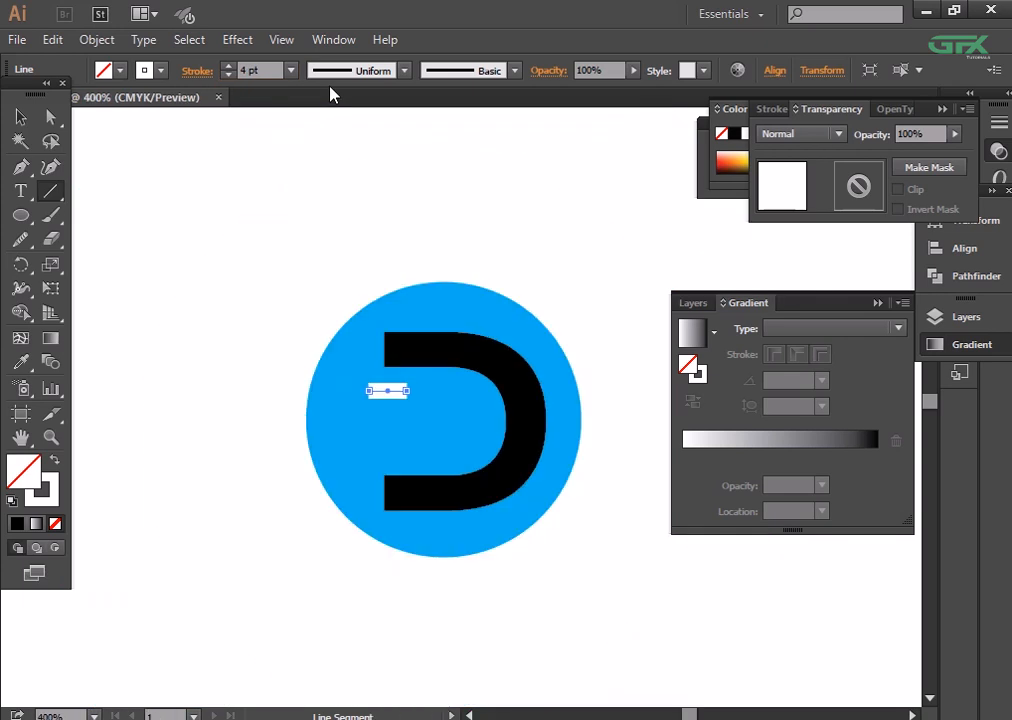
key("ctrl+plus")
key("ctrl+plus")
key("ctrl+plus")
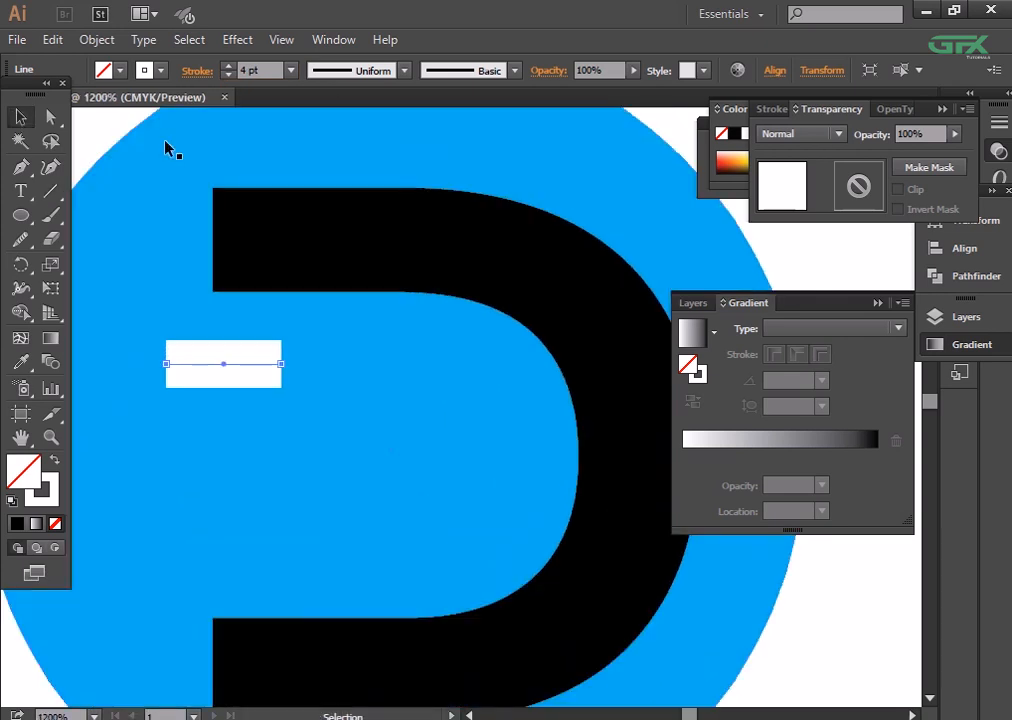
left_click(761, 273)
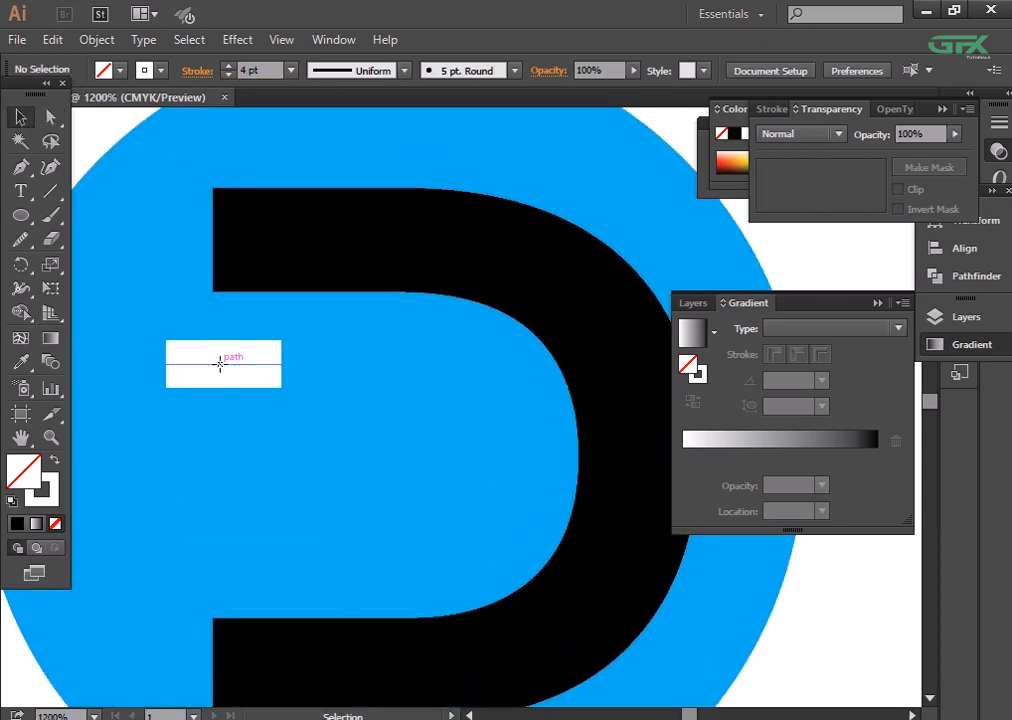
- Lengthen the white line toward the inside of the D and duplicate it downward twice to make three bars
left_click(217, 363)
left_click_drag(281, 372, 353, 370)
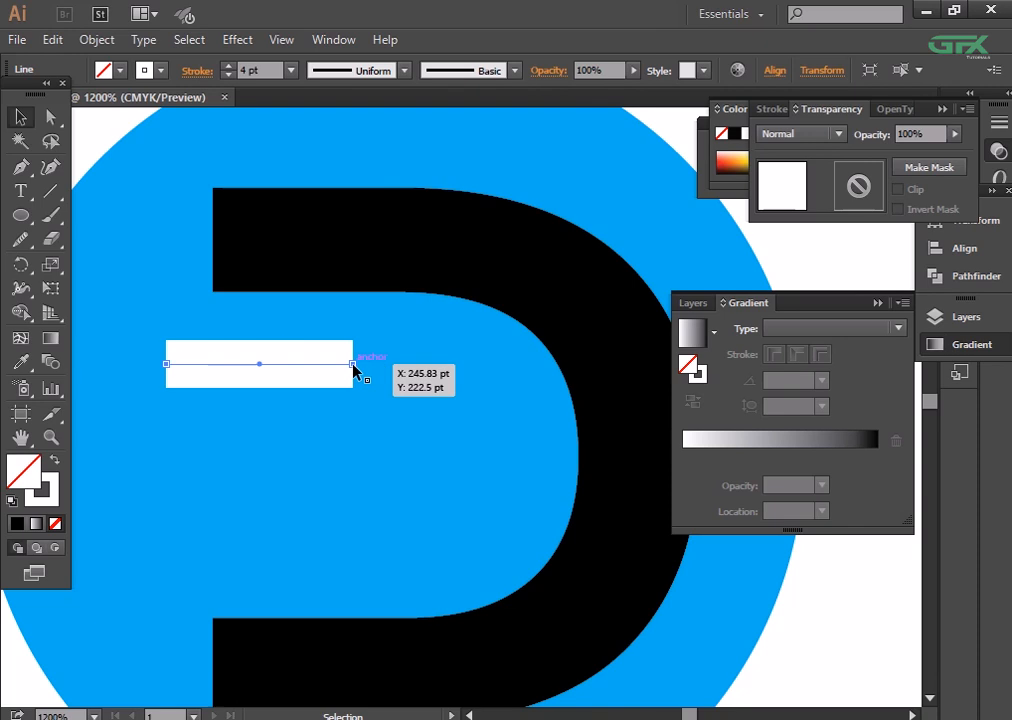
left_click(795, 276)
left_click_drag(282, 364, 283, 442, "alt")
key("ctrl+d")
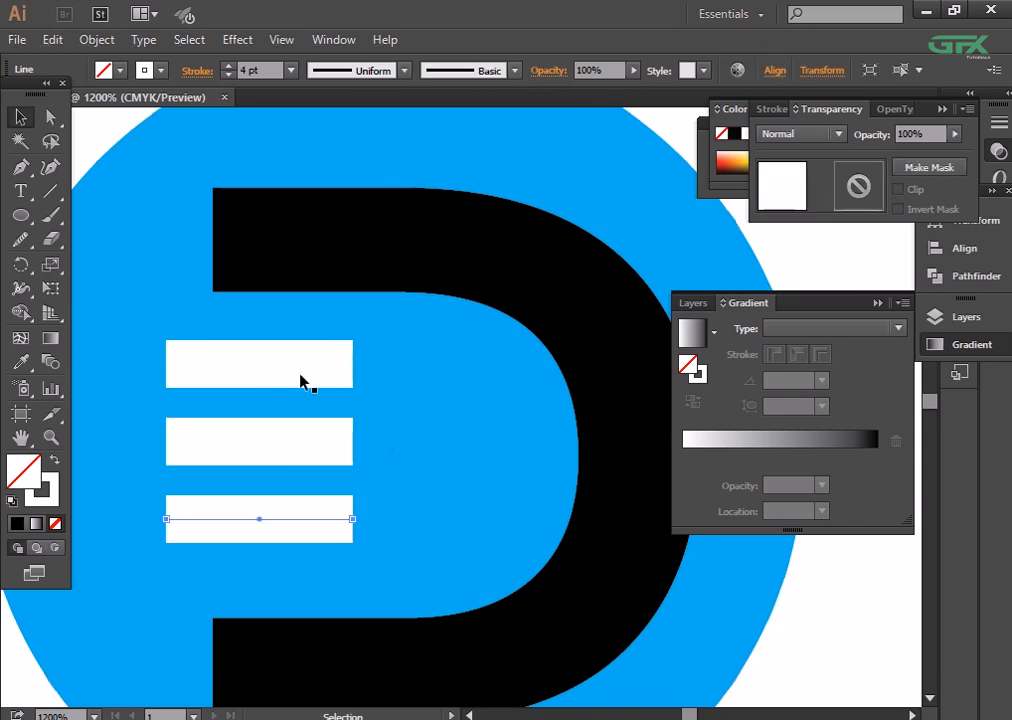
- Shift the two lower bars down, with an extra shift for the lowest, to space all three evenly
left_click(299, 441, "shift")
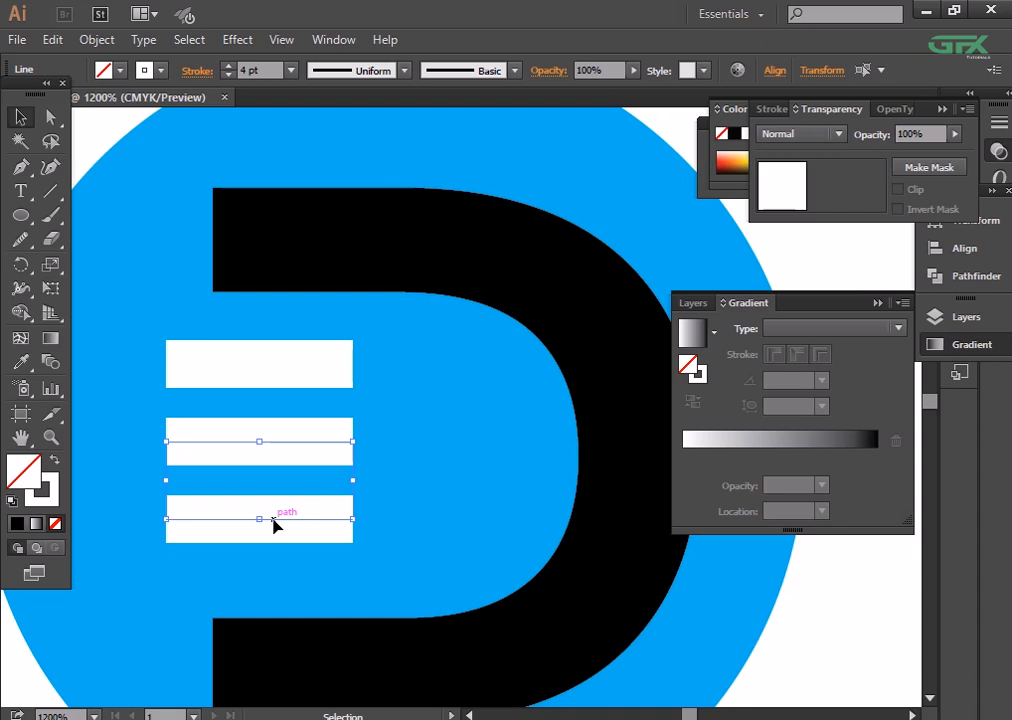
key("Down")
key("Down")
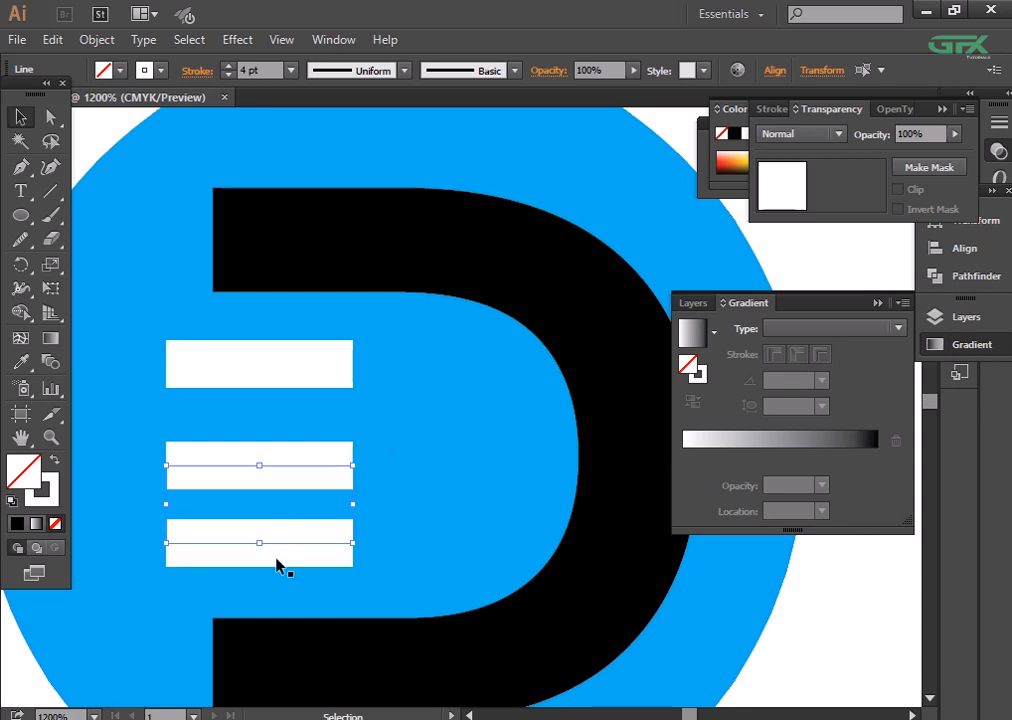
left_click(797, 657)
left_click(885, 645)
left_click(253, 547)
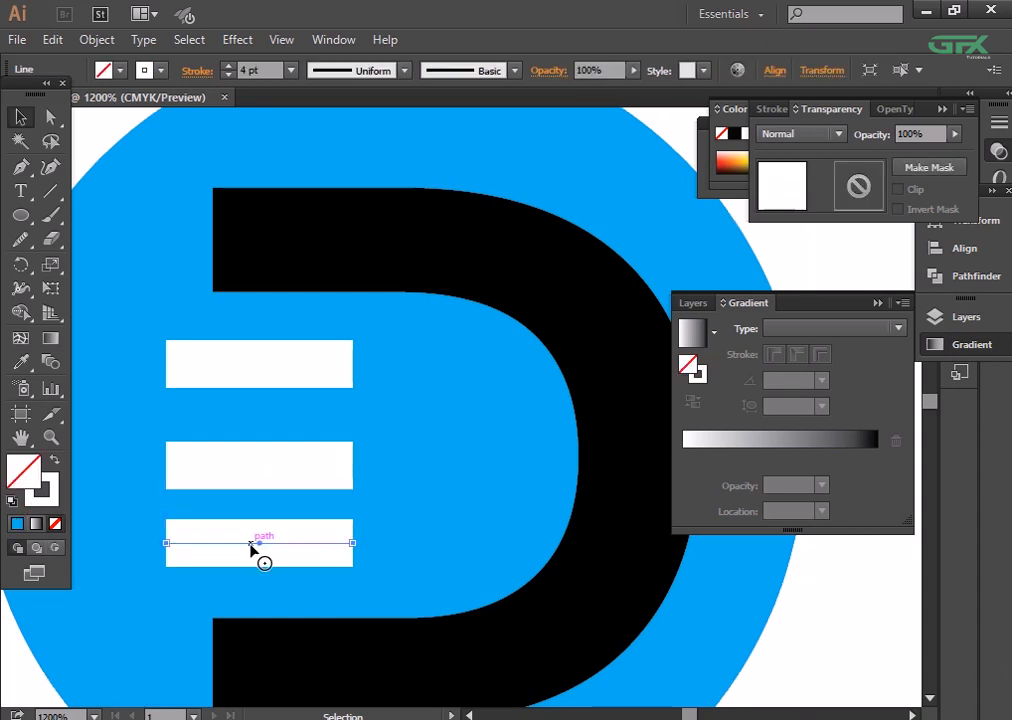
key("Down")
key("Down")
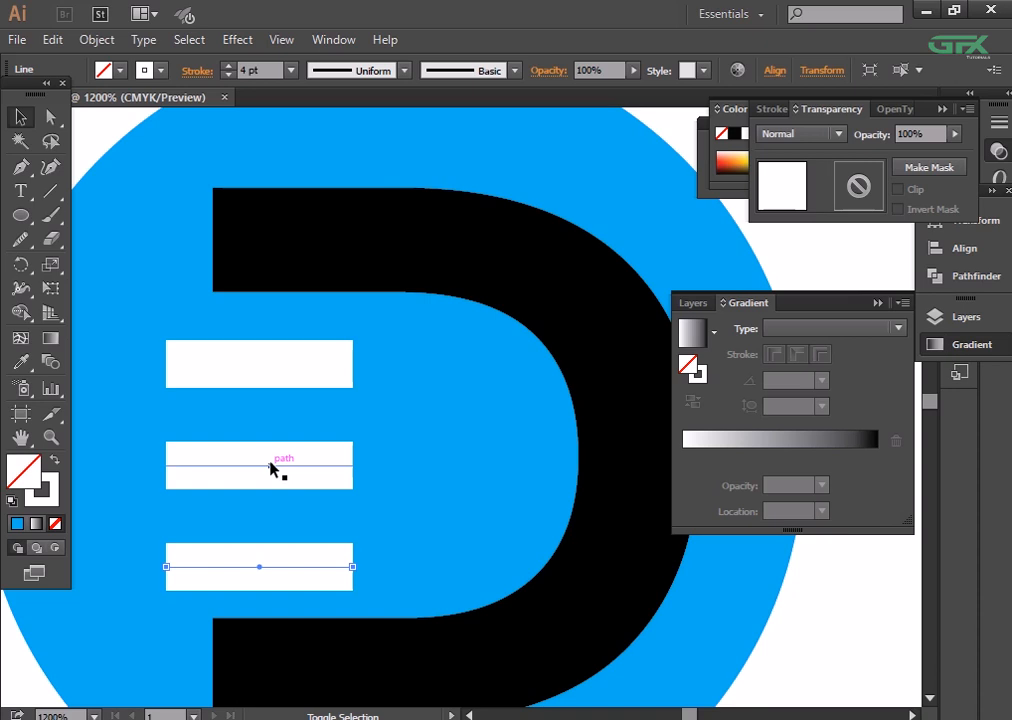
- Nudge all three white bars up together to centre them between the D's arms
left_click(270, 466, "shift")
left_click(260, 364, "shift")
key("Up")
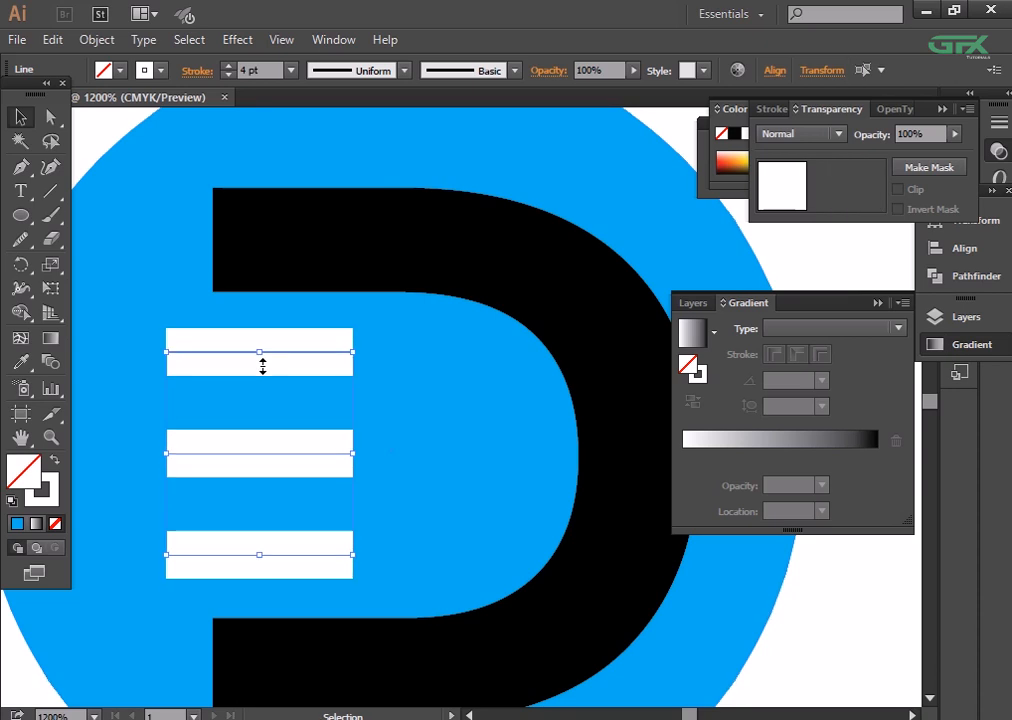
left_click(846, 629)
- Extend the middle white bar farther into the D so it is longer than the other two
key("ctrl+minus")
key("ctrl+minus")
key("ctrl+minus")
key("ctrl+minus")
key("ctrl+equal")
key("ctrl+equal")
key("ctrl+equal")
key("ctrl+equal")
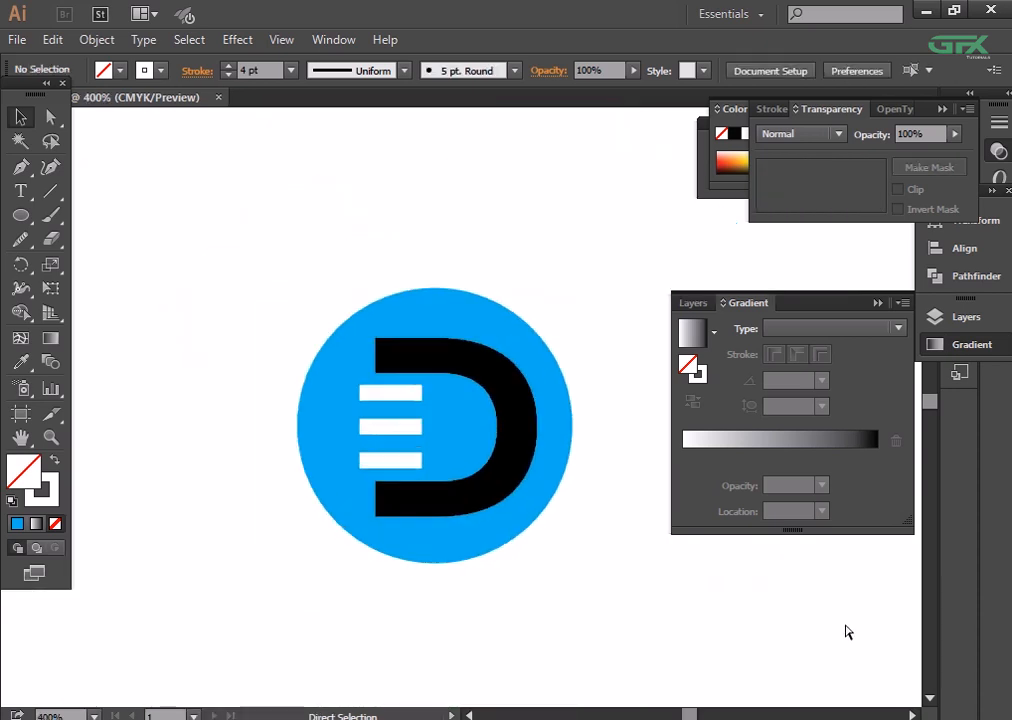
left_click(321, 457)
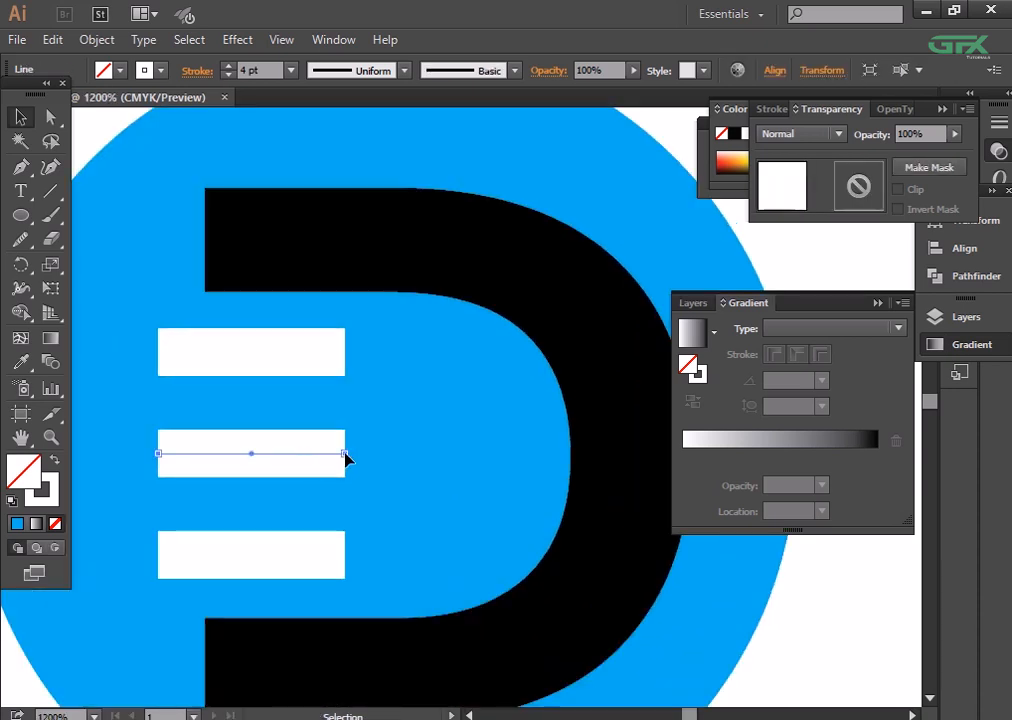
left_click_drag(346, 457, 407, 457)
left_click(843, 628)
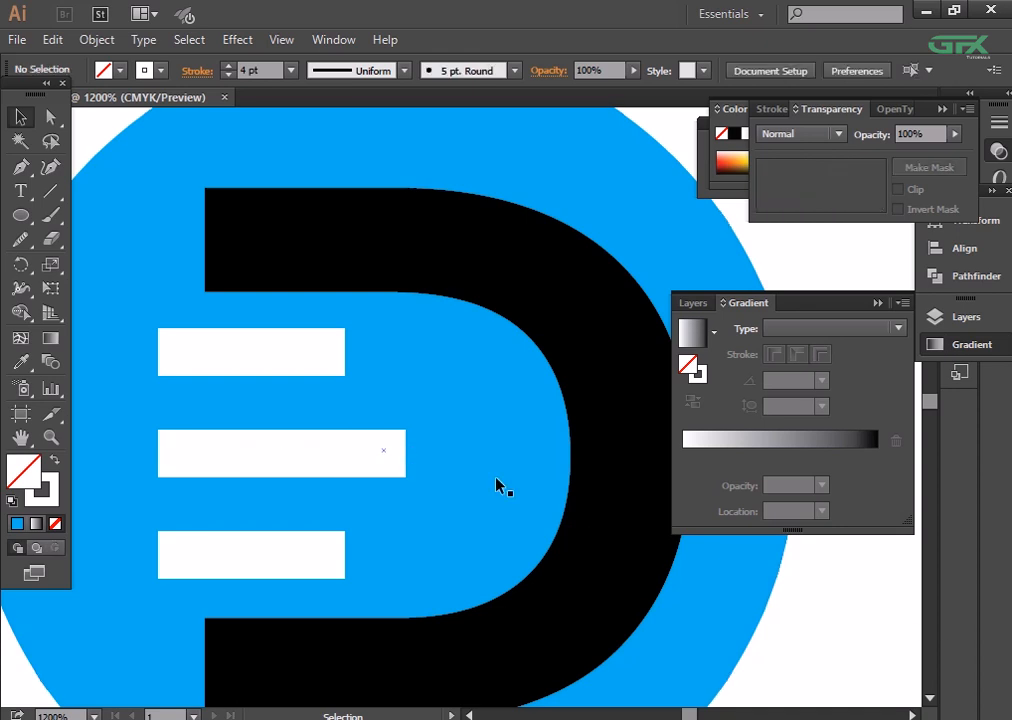
- Draw a small white circle without a stroke, about as tall as the top bar, just beyond its inner end
key("ctrl+plus")
left_click(20, 215)
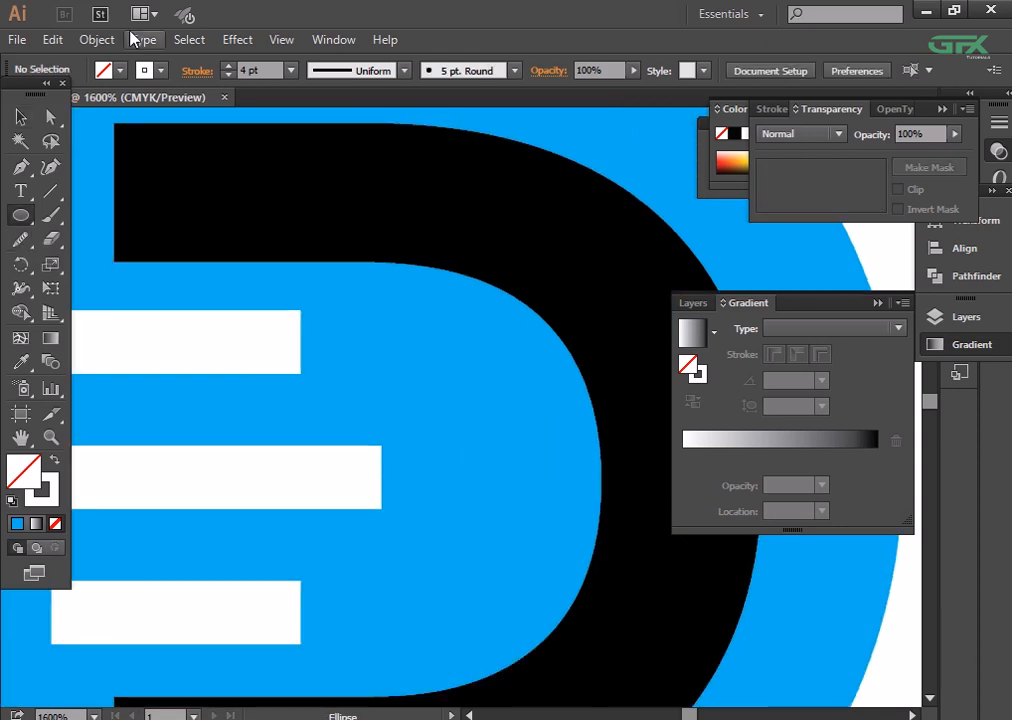
left_click(104, 70)
left_click(43, 104)
left_click(146, 70)
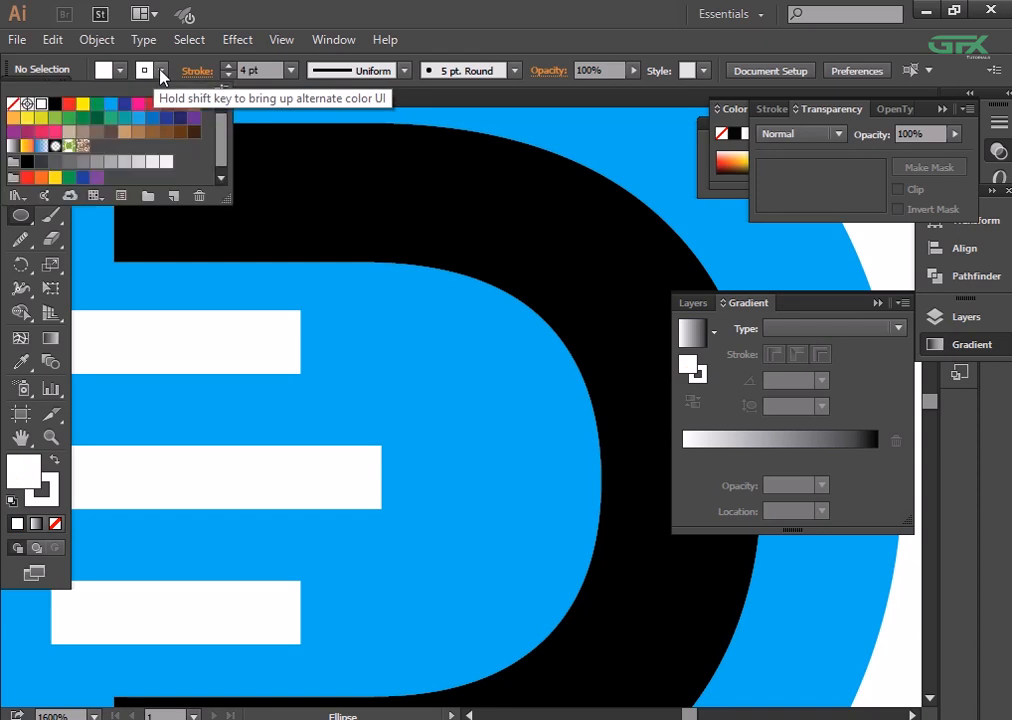
left_click(13, 104)
left_click(329, 354)
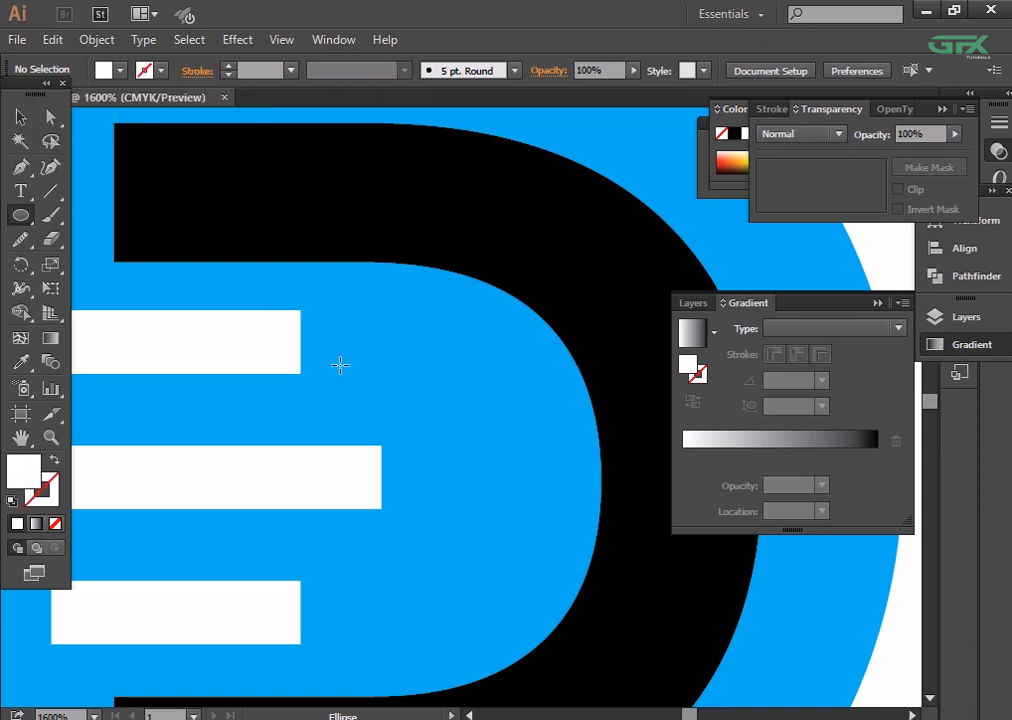
left_click_drag(309, 309, 376, 375)
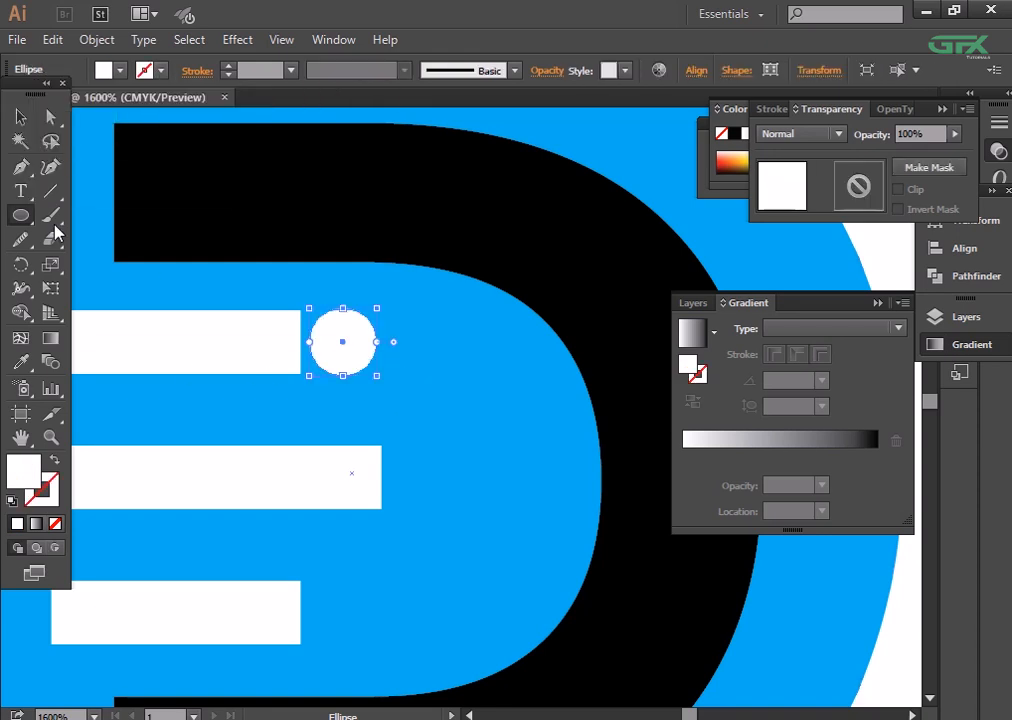
- Move the white circle onto the inner end of the top bar and nudge it slightly outward to form a round tip
left_click(20, 120)
mouse_move(328, 341)
left_mouse_down()
mouse_move(339, 346)
mouse_move(310, 343)
left_mouse_up()
left_click(400, 373)
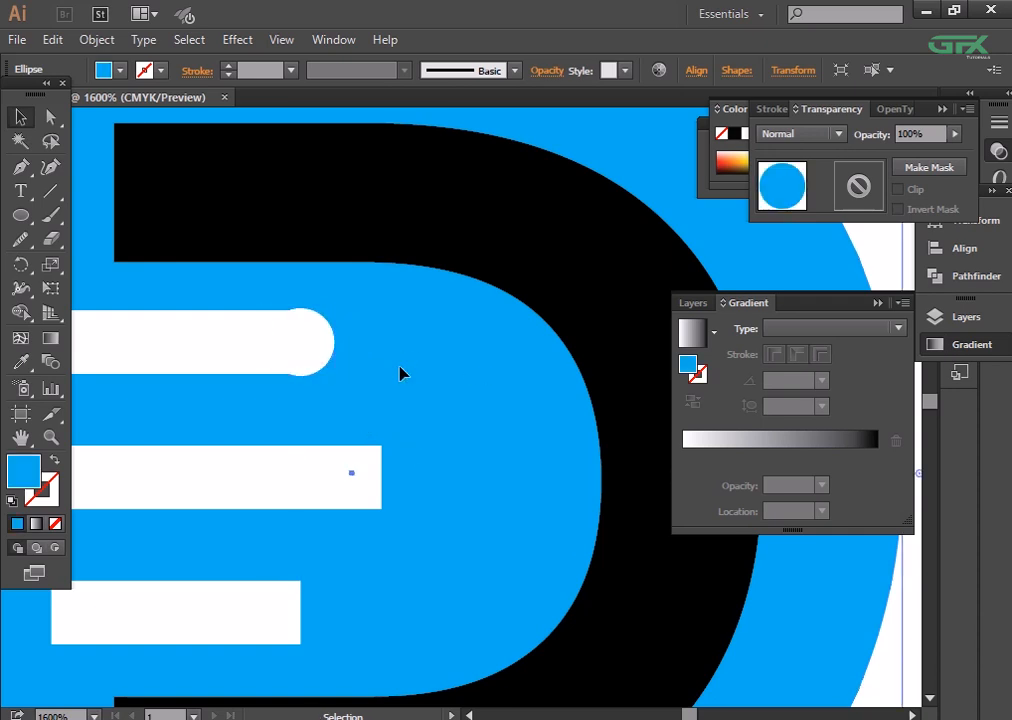
left_click(296, 343)
key("Right")
left_click(403, 428)
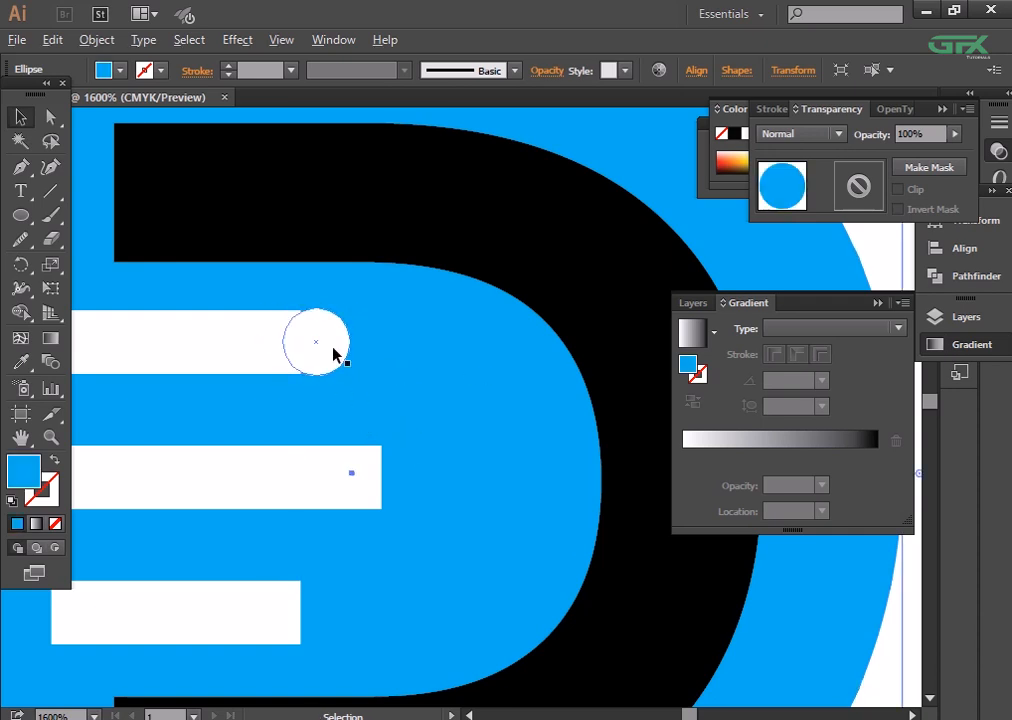
key("ctrl+minus")
key("ctrl+plus")
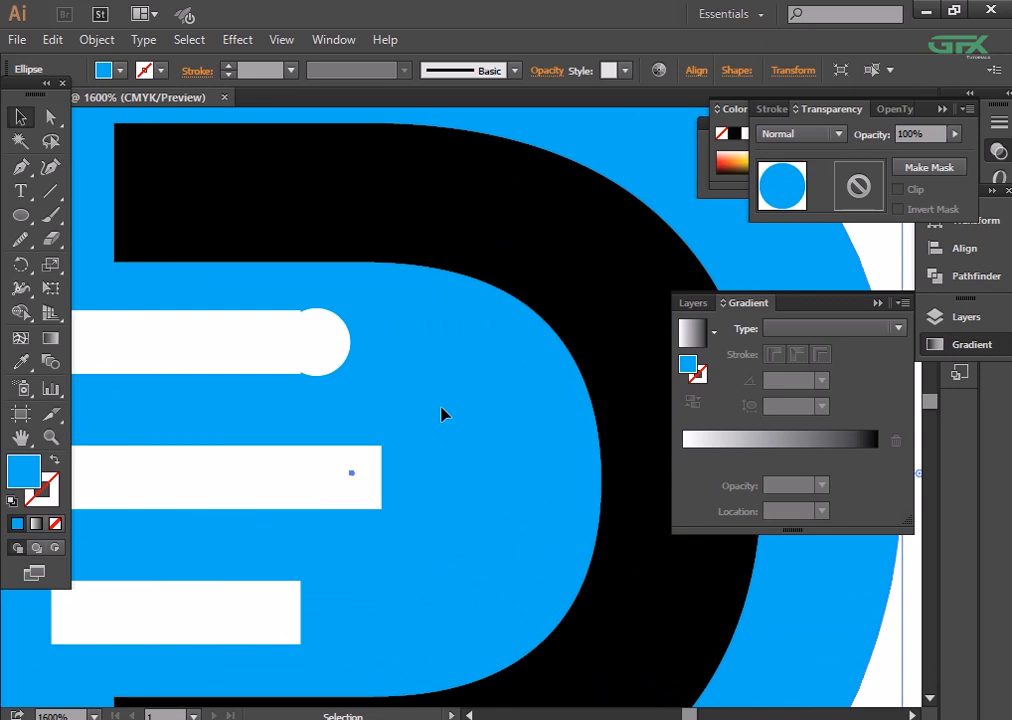
- Enlarge the end circle slightly about its centre and nudge it farther toward the inside of the D
left_click(347, 357)
left_click_drag(350, 376, 358, 383)
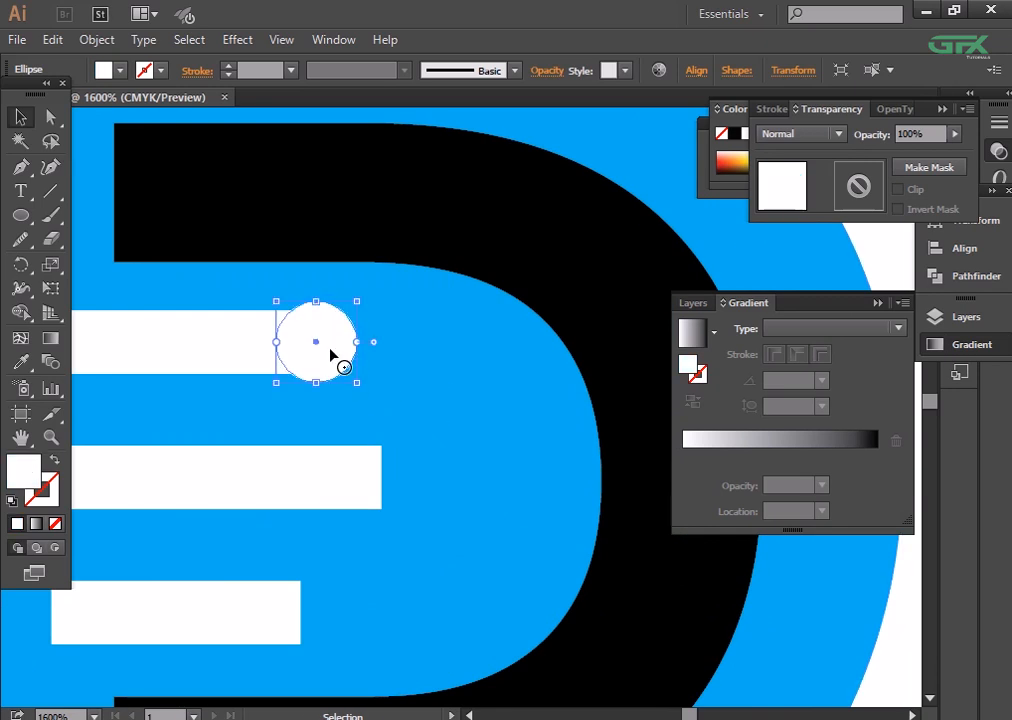
left_click(374, 376)
left_click(330, 366)
key("Right")
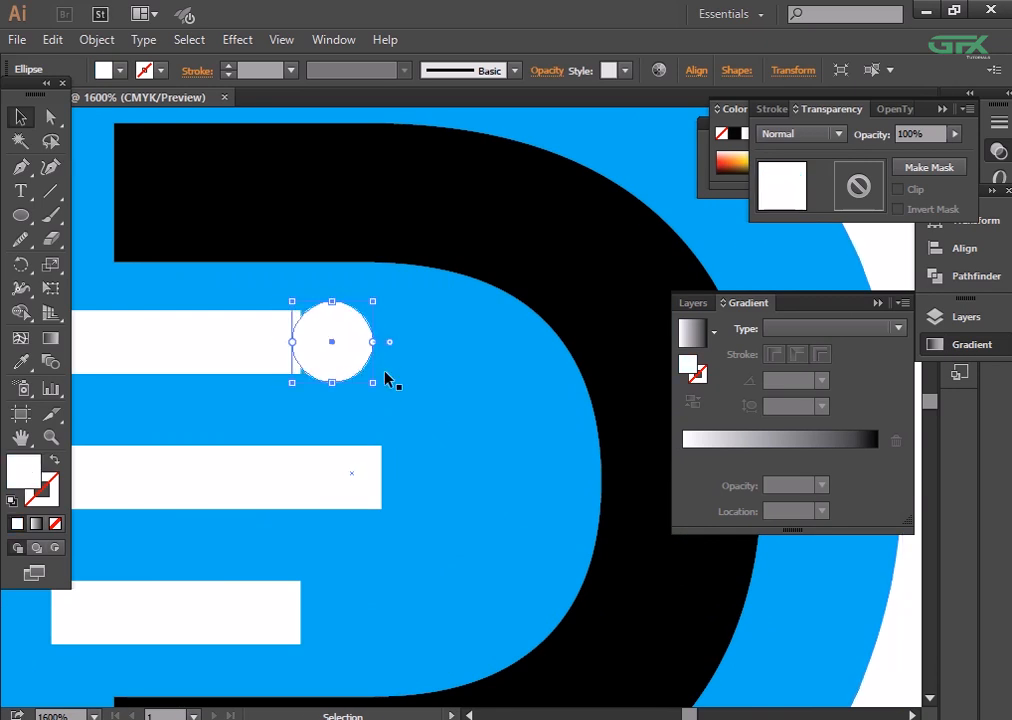
- Reduce the stroke weight of all three white bars to 3 pt
left_click(289, 347)
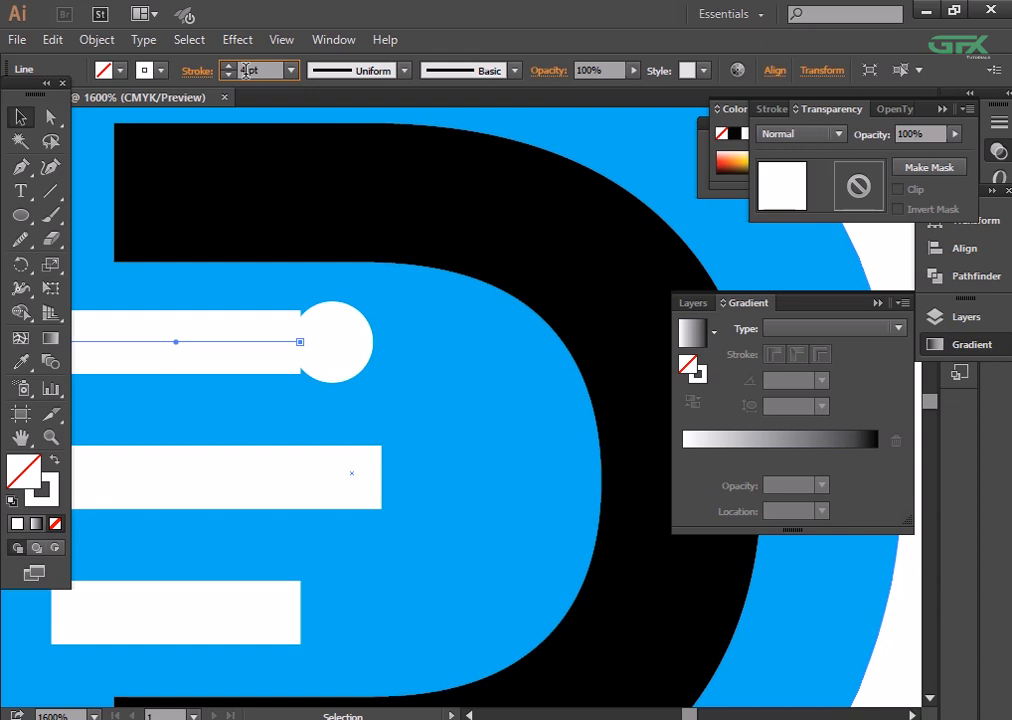
left_click(229, 76)
left_click(405, 345)
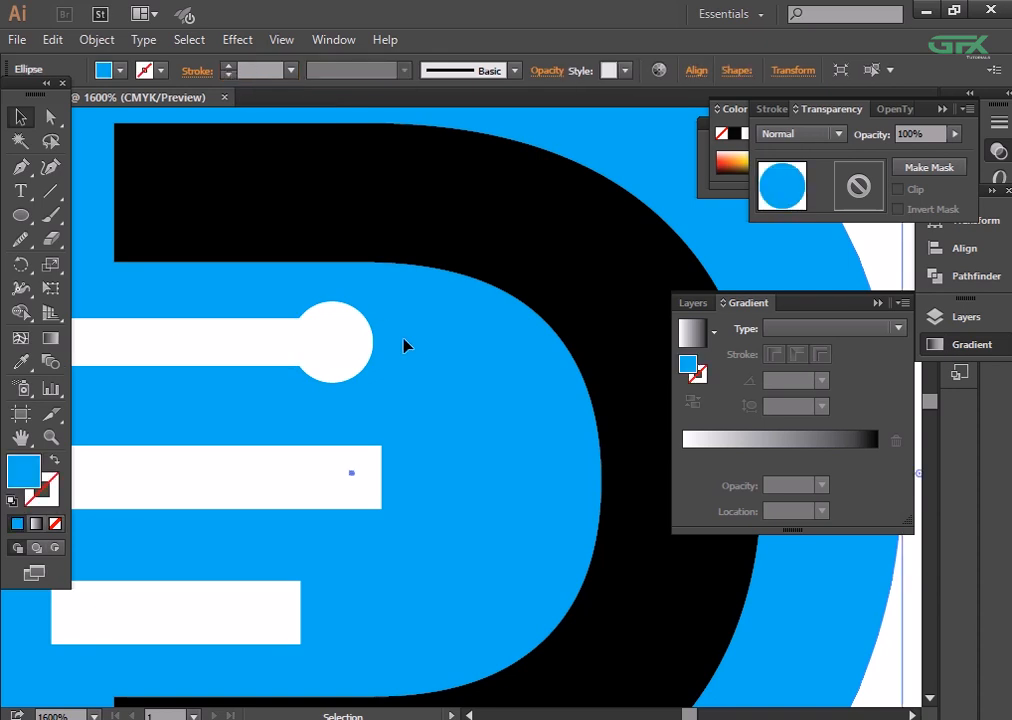
left_click(358, 341)
left_click(296, 497)
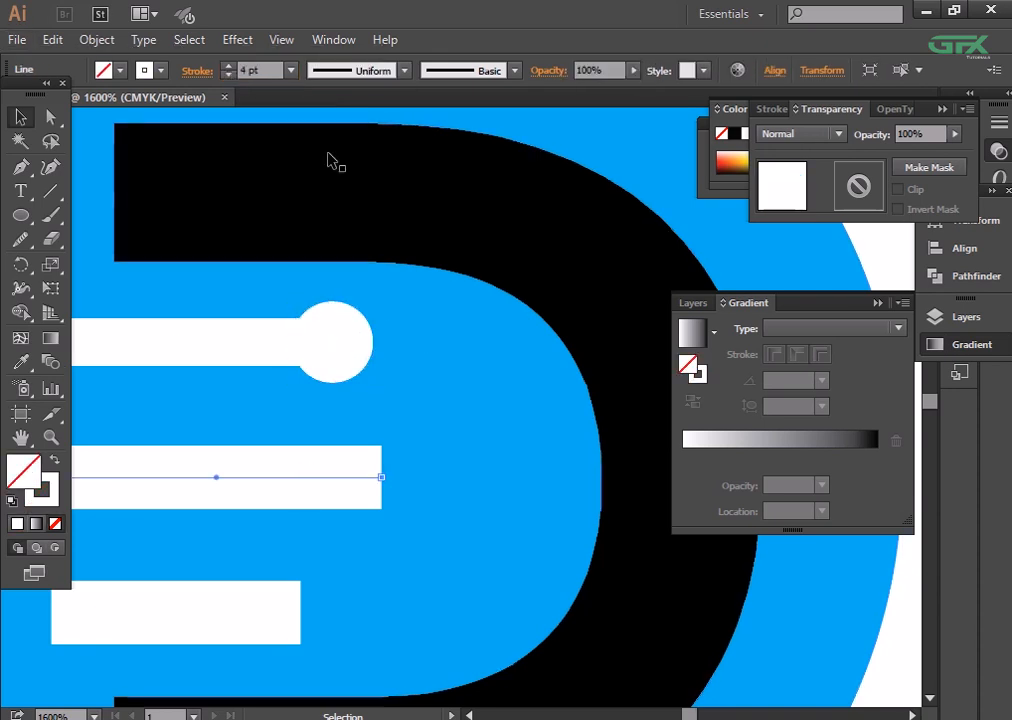
left_click(229, 76)
left_click(228, 611)
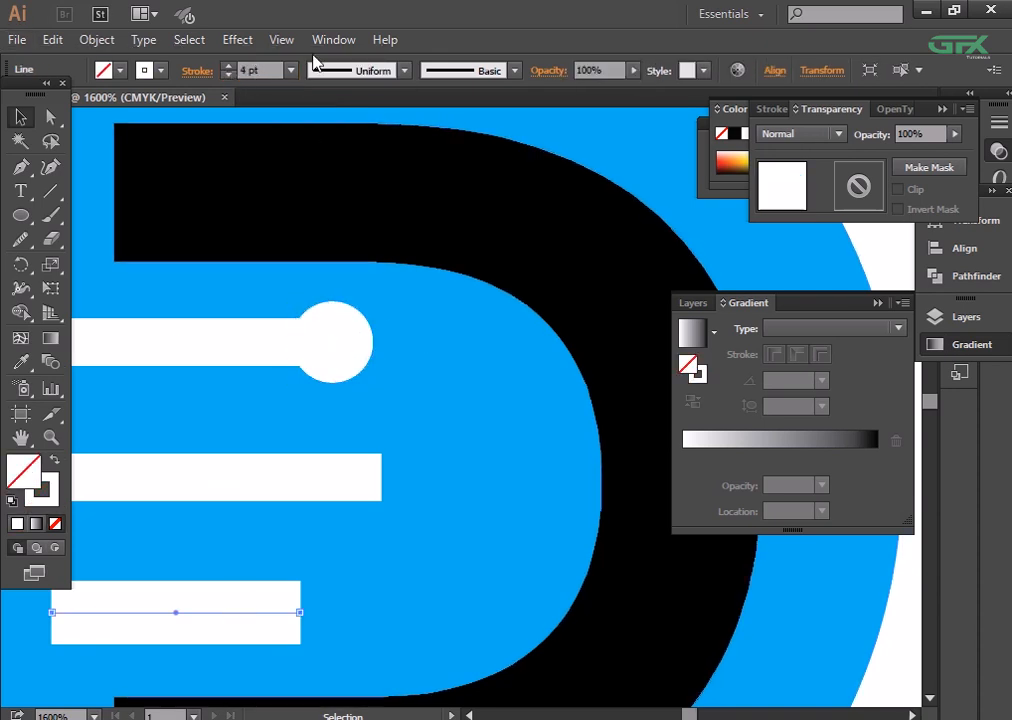
left_click(230, 77)
- Duplicate the top bar's end circle straight down onto the middle bar and repeat the copy for the lowest bar
left_click(323, 372)
left_click_drag(338, 344, 339, 486)
key("ctrl+d")
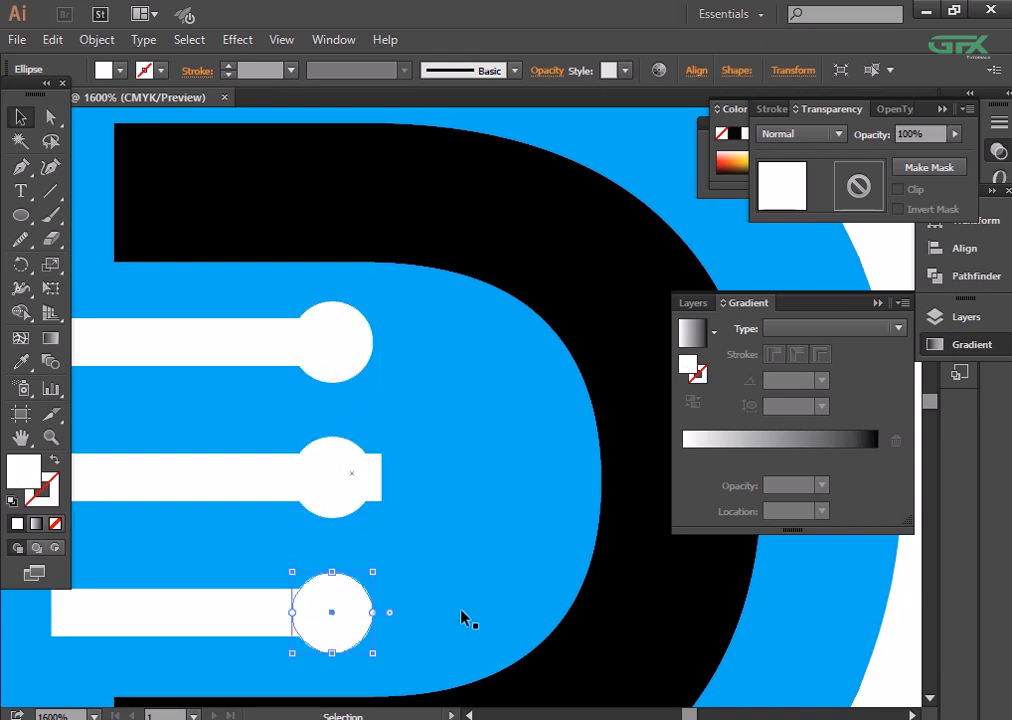
left_click(463, 617)
- Shift the middle circle toward the inside of the D so it caps the end of the longer middle bar
left_click(341, 486)
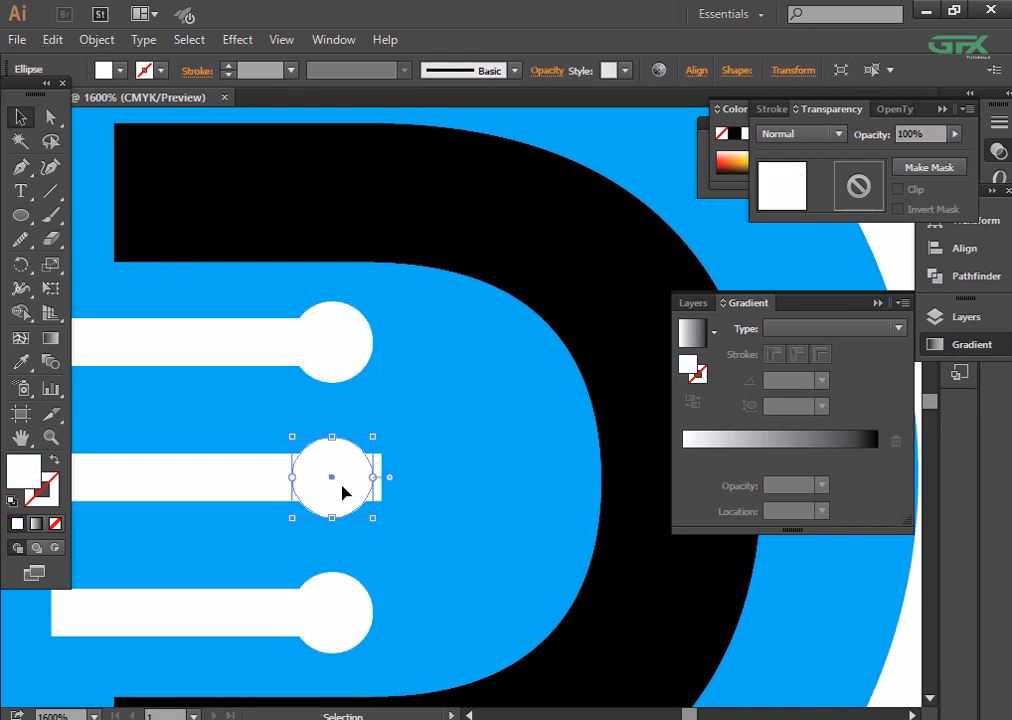
key("ctrl+z")
left_click(316, 481)
key("Right")
key("Right")
key("Right")
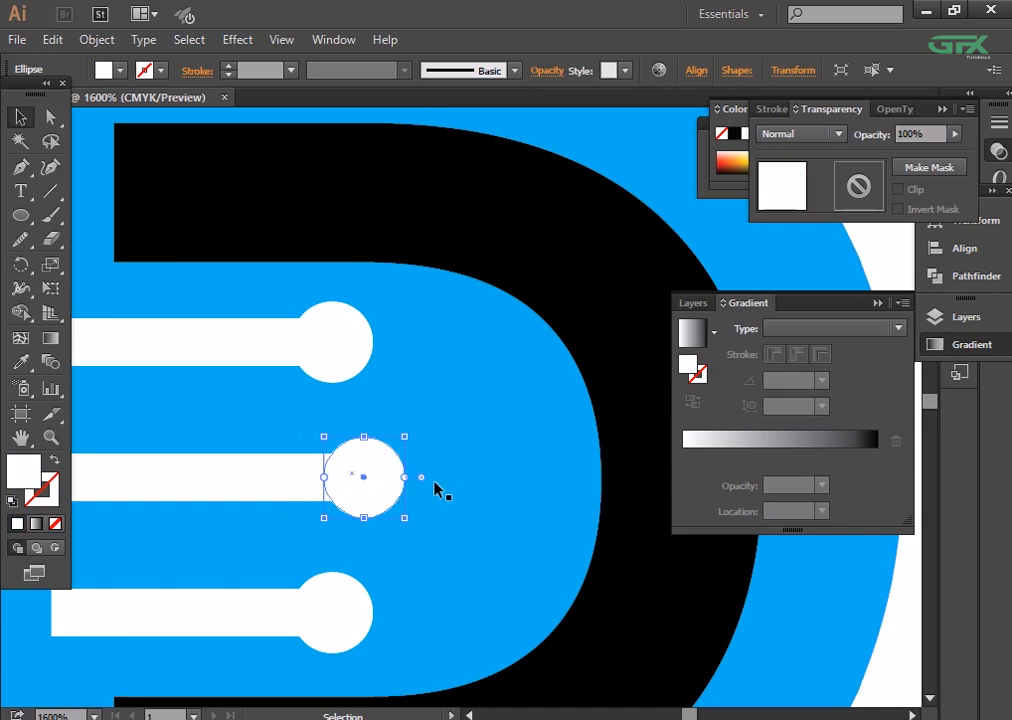
left_click(536, 524)
- Examine the whole logo at several zoom levels to judge the proportions of the D, bars and circle
key("ctrl+minus")
key("ctrl+minus")
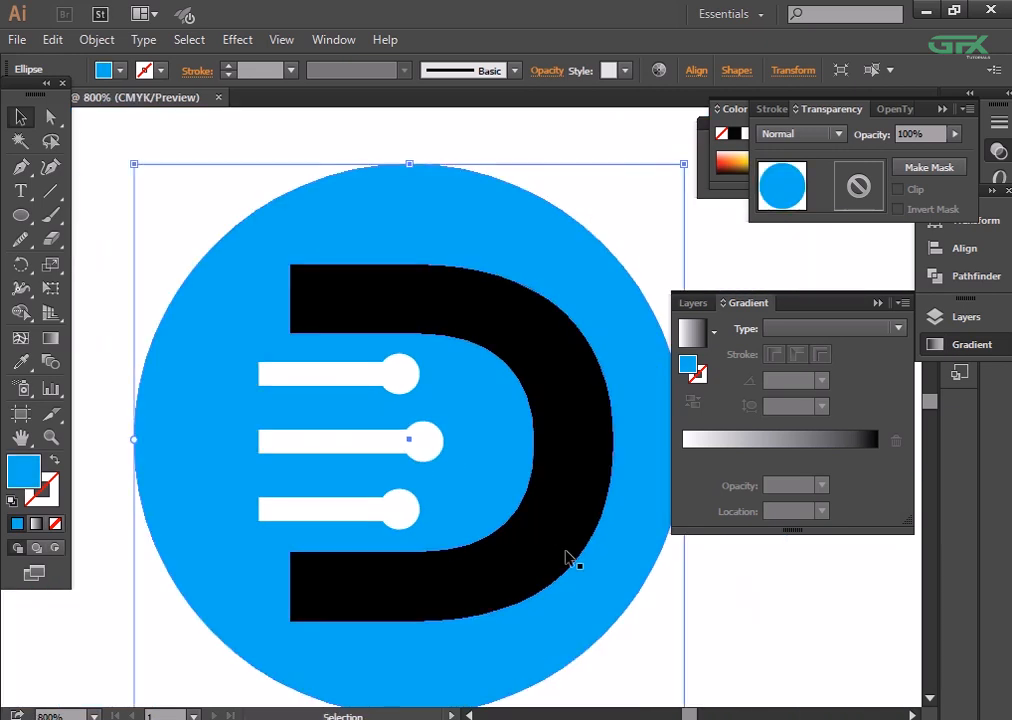
left_click(758, 641)
key("ctrl+minus")
key("ctrl+minus")
key("ctrl+minus")
key("ctrl+minus")
key("ctrl+minus")
key("ctrl+plus")
key("ctrl+plus")
key("ctrl+plus")
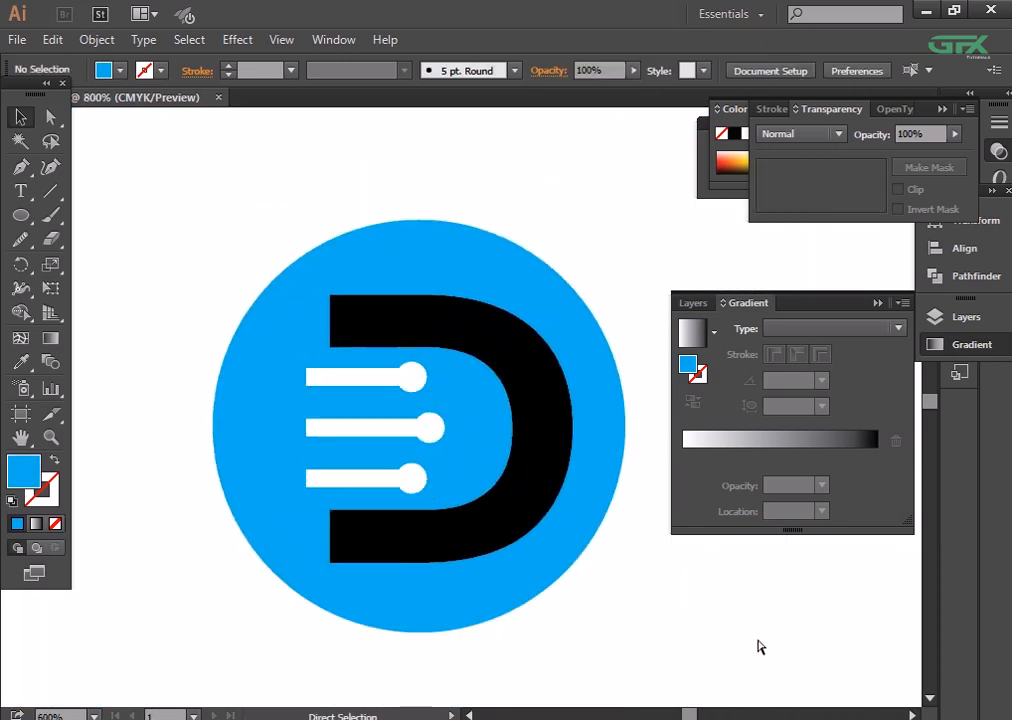
key("ctrl+plus")
key("ctrl+plus")
- Try scaling the black D down slightly about its centre, and undo the change
left_click(585, 597)
left_click_drag(613, 619, 604, 606)
key("Up")
key("Down")
left_click(704, 625)
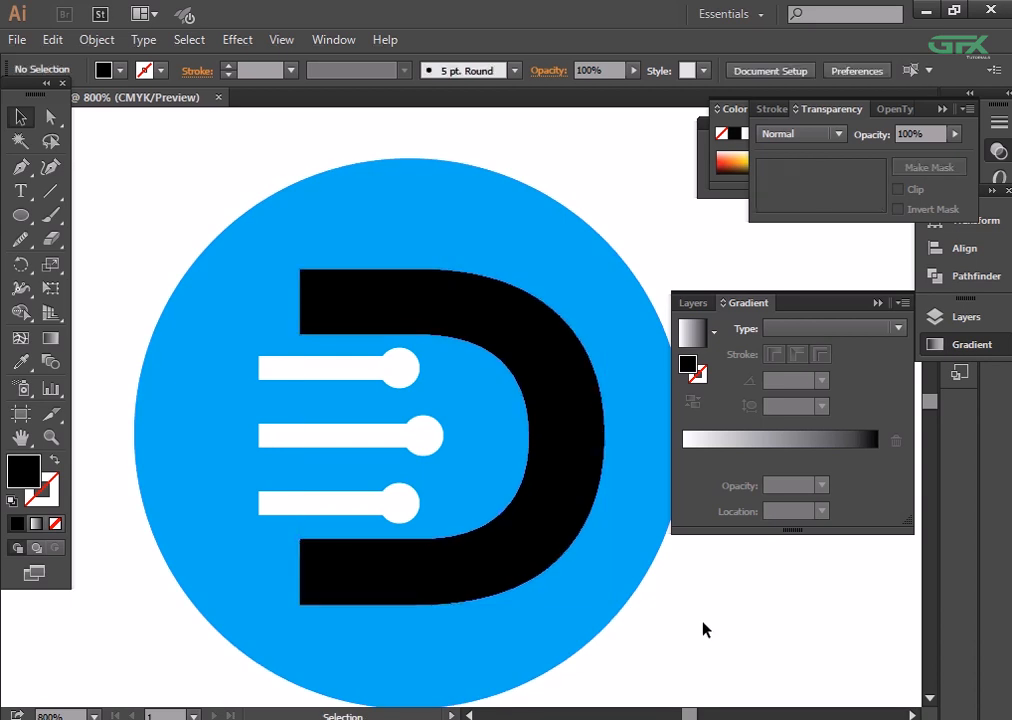
key("ctrl+z")
key("ctrl+z")
left_click(704, 629)
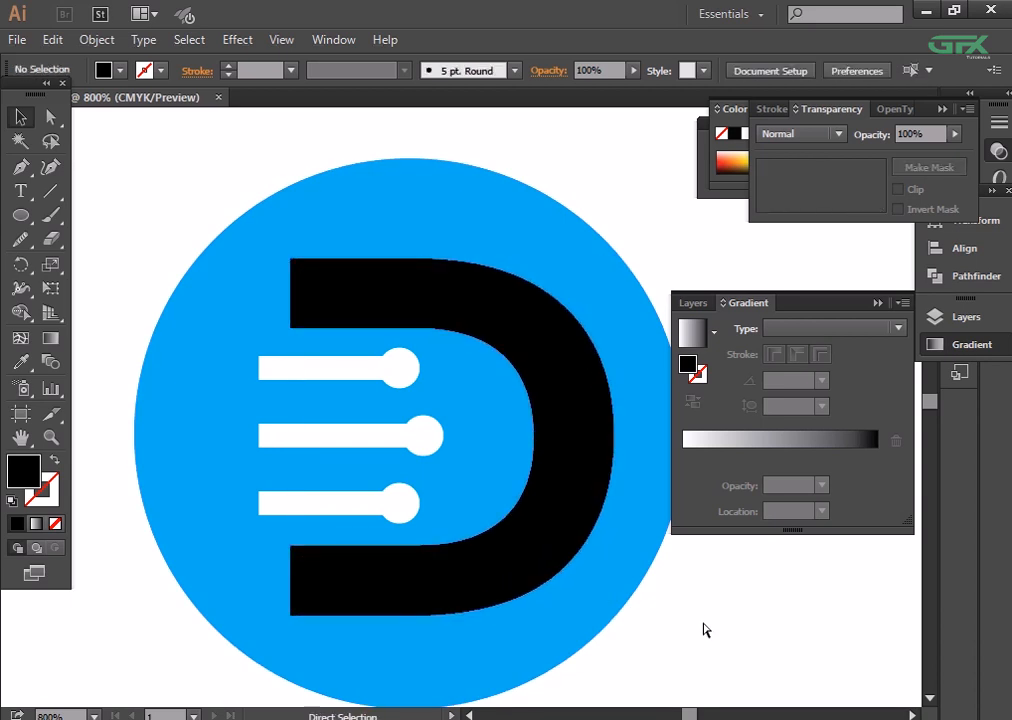
- Recolour the black D solid white without a stroke by sampling the circle at the top bar's end
key("ctrl+minus")
key("ctrl+minus")
key("ctrl+minus")
key("ctrl+minus")
key("ctrl+minus")
key("ctrl+plus")
key("ctrl+plus")
key("ctrl+plus")
key("ctrl+plus")
key("ctrl+plus")
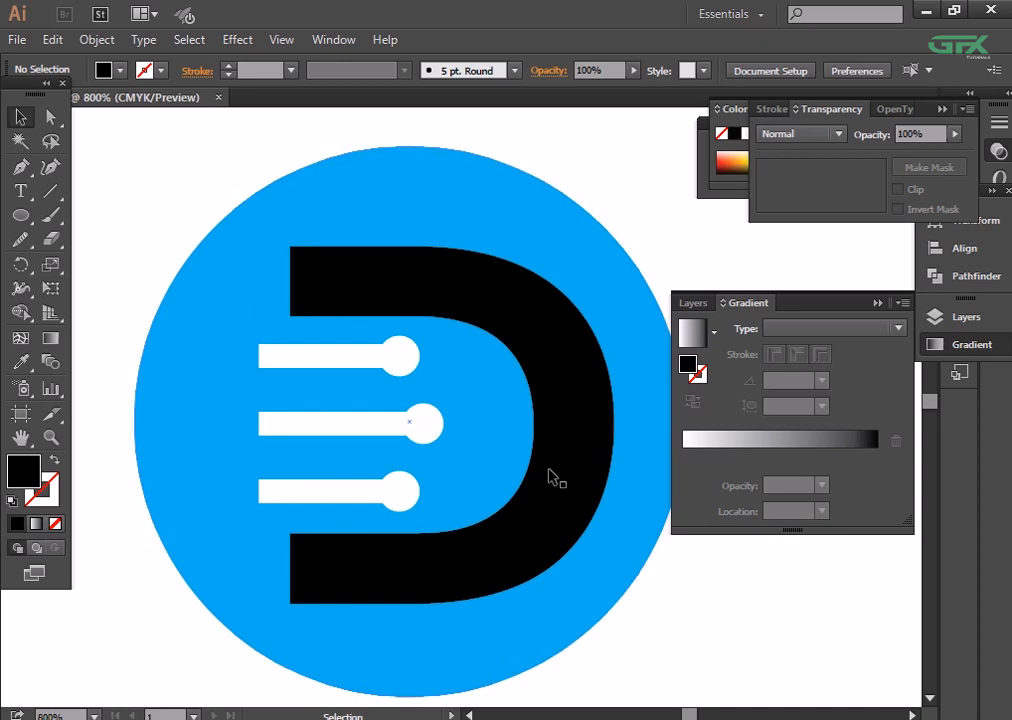
left_click(547, 476)
key("i")
left_click(328, 357)
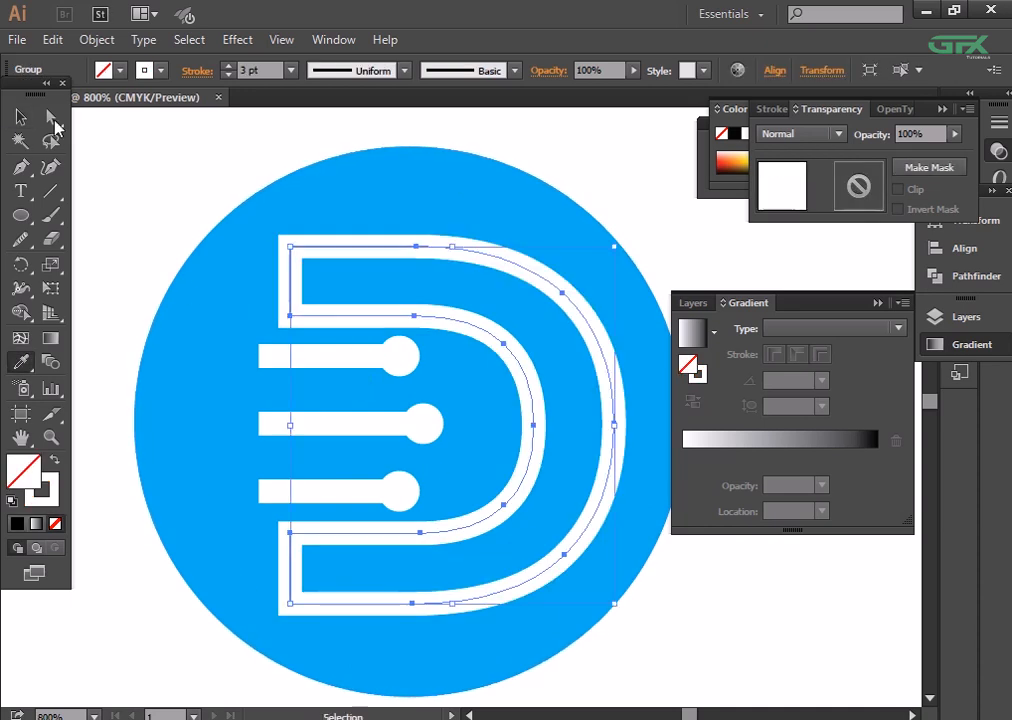
key("ctrl+z")
left_click(398, 355)
left_click(22, 120)
left_click(122, 140)
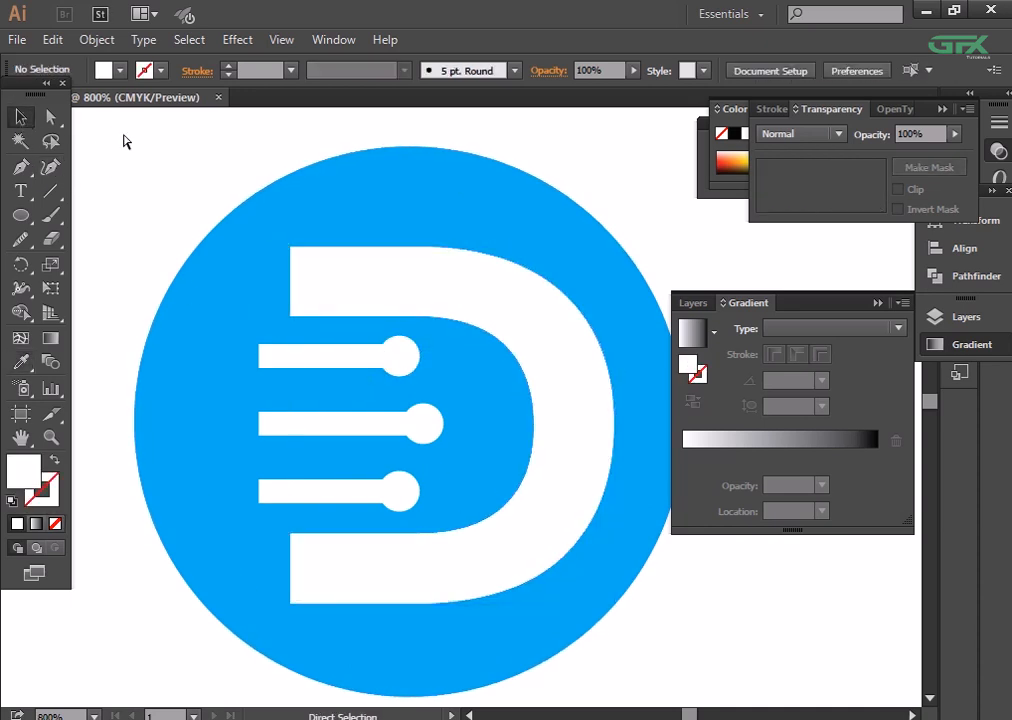
- Examine the white-on-blue logo at reduced size
key("ctrl+minus")
key("ctrl+minus")
key("ctrl+minus")
key("ctrl+minus")
key("ctrl+minus")
key("ctrl+minus")
key("ctrl+plus")
key("ctrl+plus")
key("ctrl+plus")
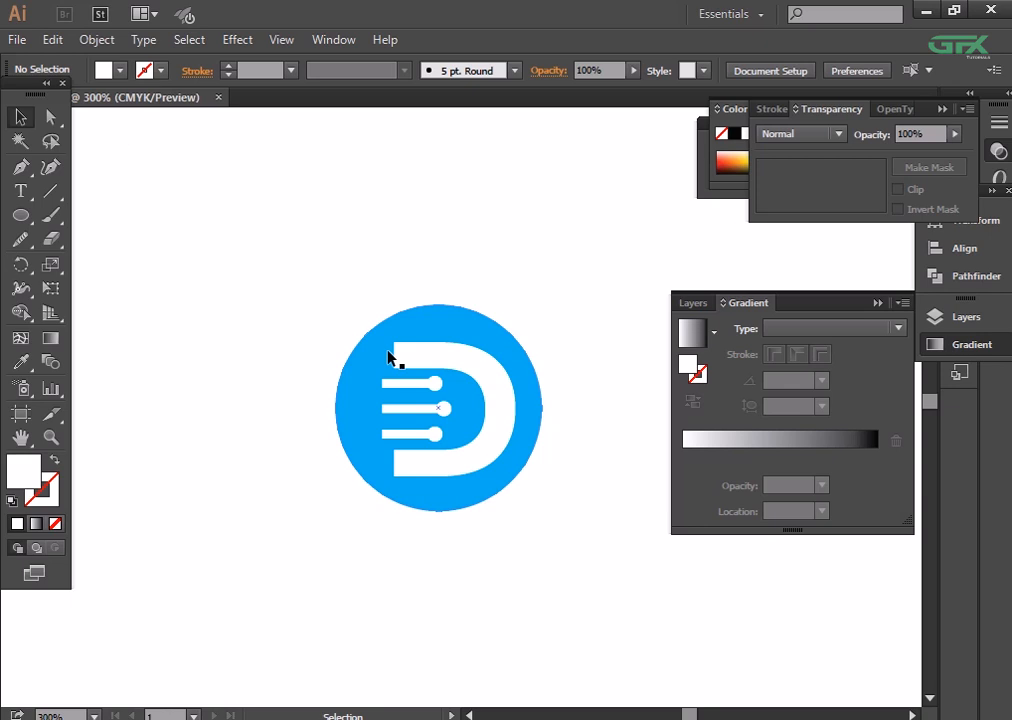
- Fill the background circle with a linear gradient from light blue to dark blue
left_click(456, 341)
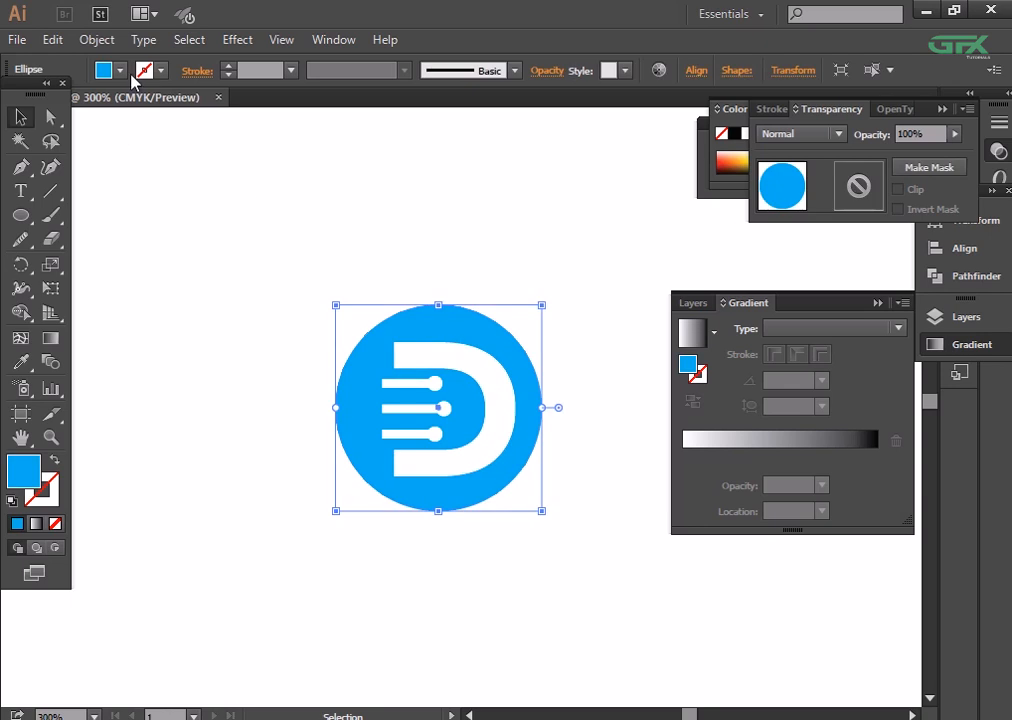
left_click(684, 452)
double_click(877, 457)
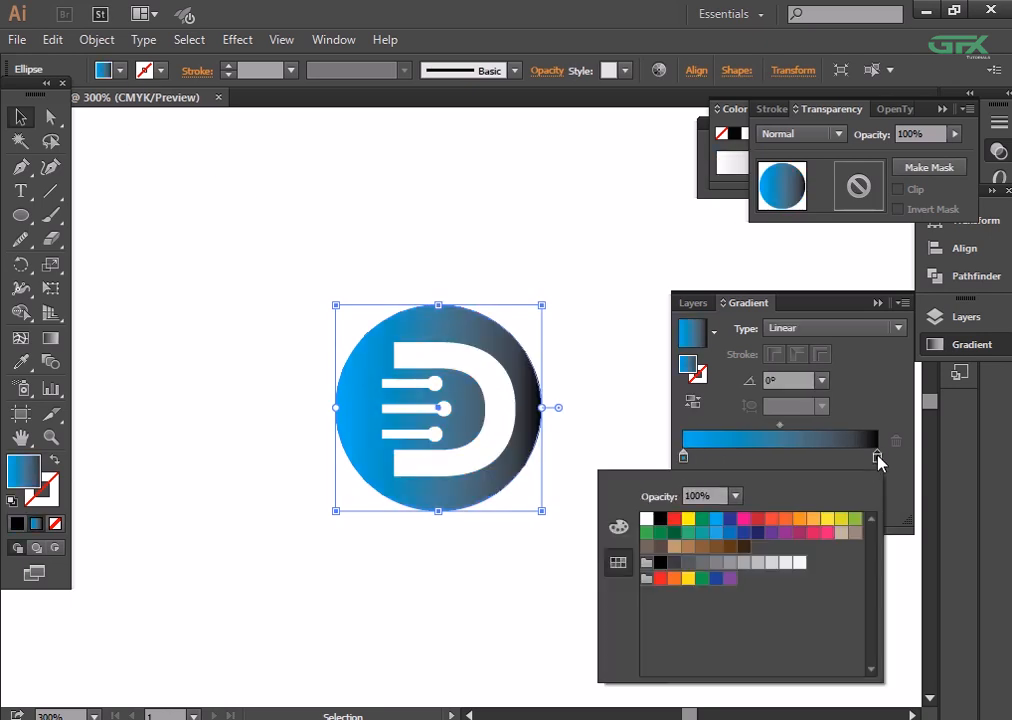
left_click(716, 533)
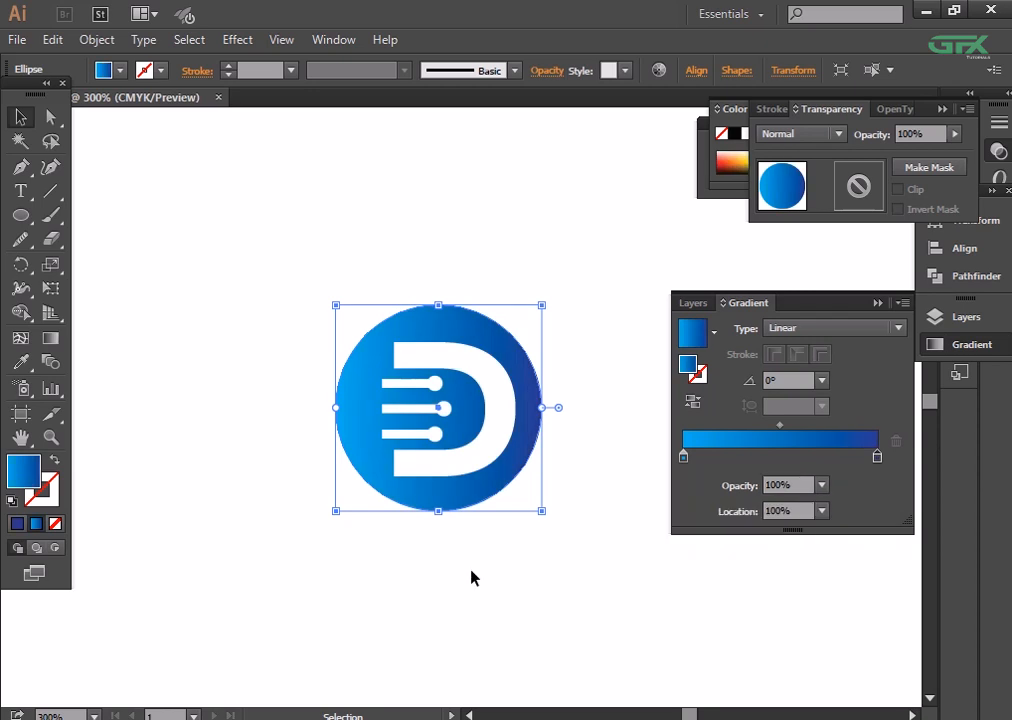
left_click(471, 570)
- Turn the circle's gradient vertical at -90°, starting light blue somewhat above the circle and ending dark near its lower edge
left_click(490, 491)
left_click(50, 339)
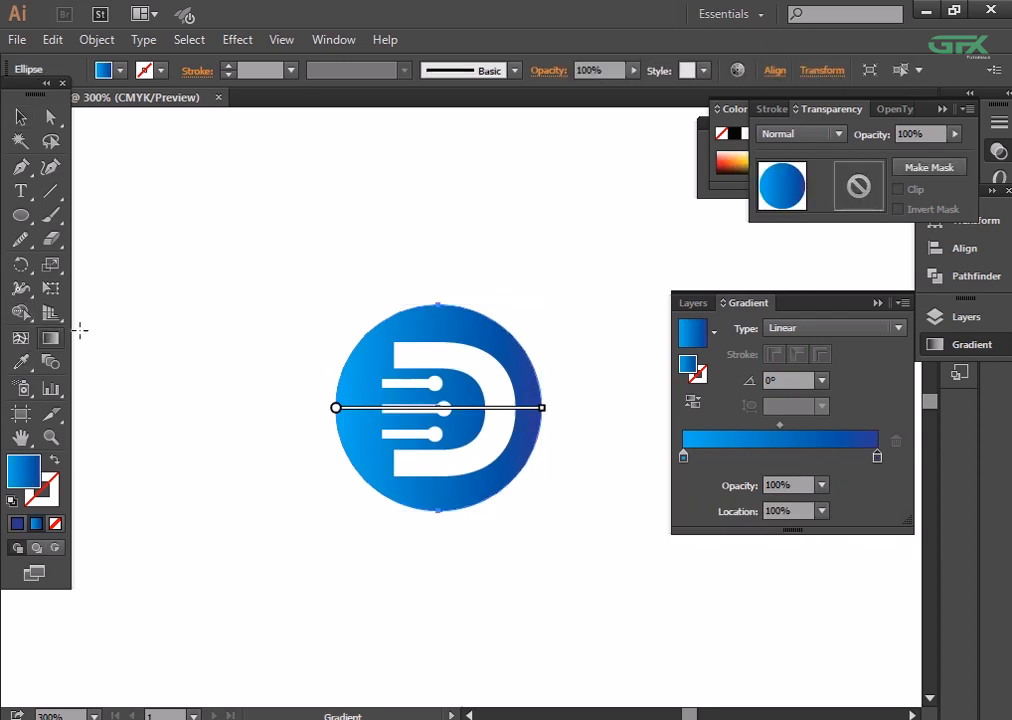
left_click_drag(438, 167, 438, 500)
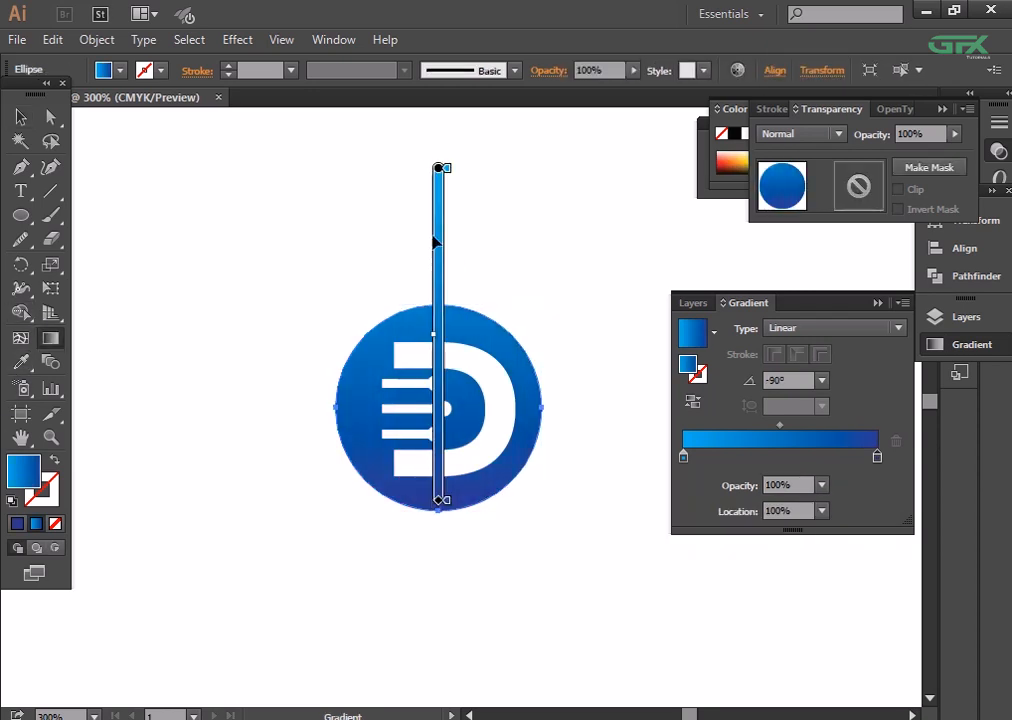
left_click_drag(438, 170, 439, 257)
left_click(20, 118)
left_click(205, 163)
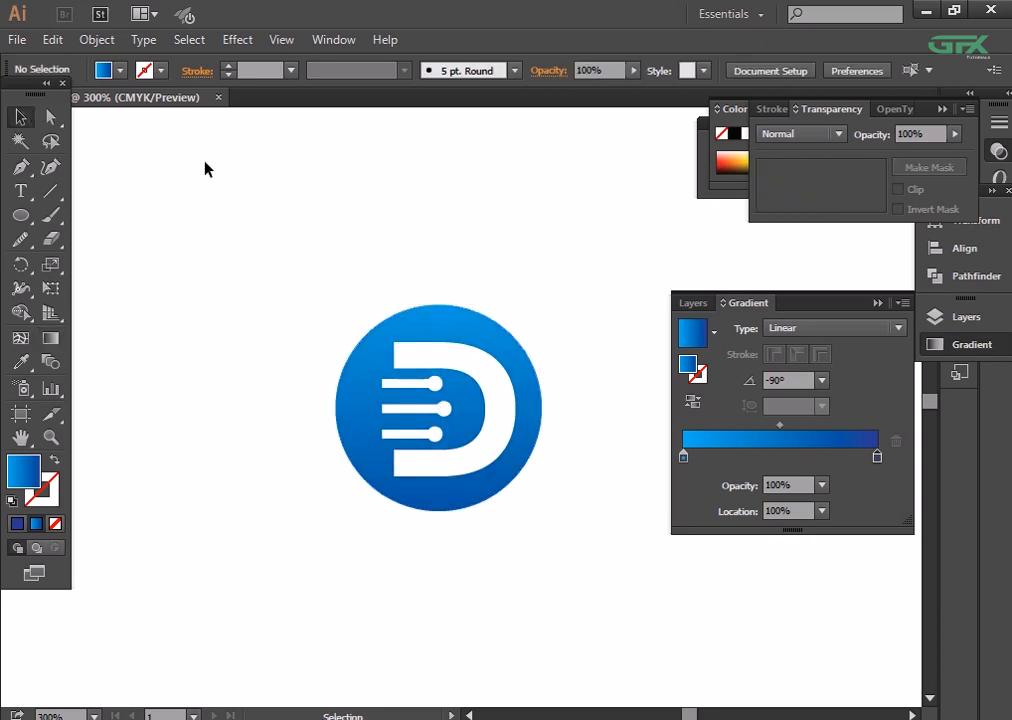
key("ctrl+minus")
key("ctrl+minus")
key("ctrl+minus")
key("ctrl+minus")
key("ctrl+plus")
left_click_drag(205, 168, 519, 480)
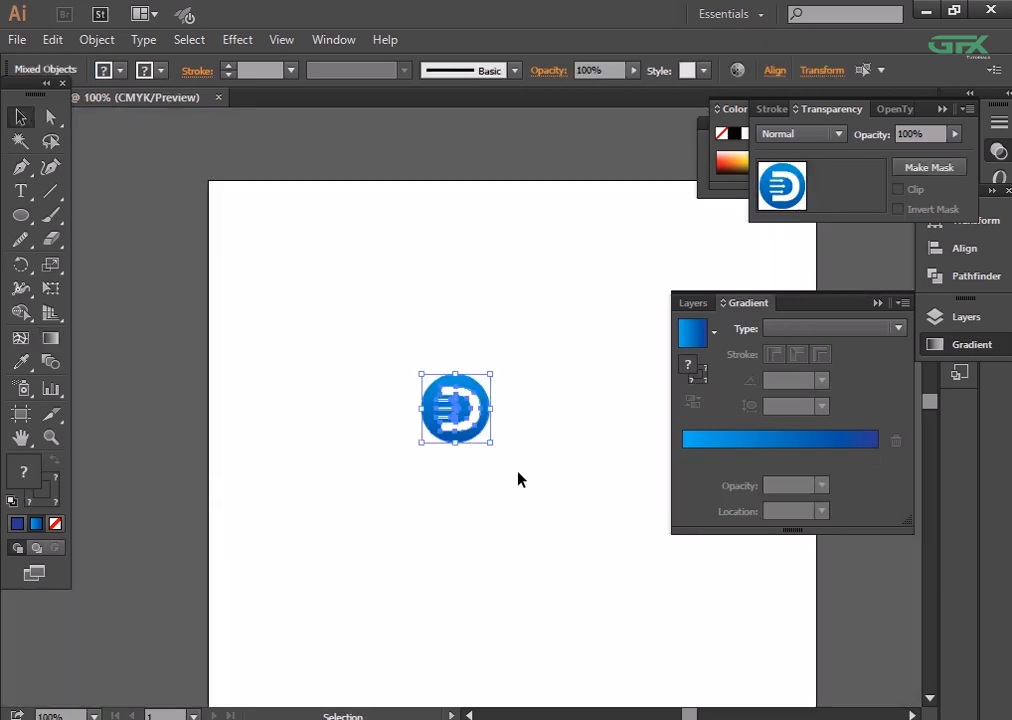
left_click(98, 38)
left_click(490, 162)
- Select the top bar together with its end circle, and group the middle bar with its end circle
key("ctrl+plus")
key("ctrl+plus")
key("ctrl+plus")
key("ctrl+plus")
key("ctrl+plus")
key("ctrl+plus")
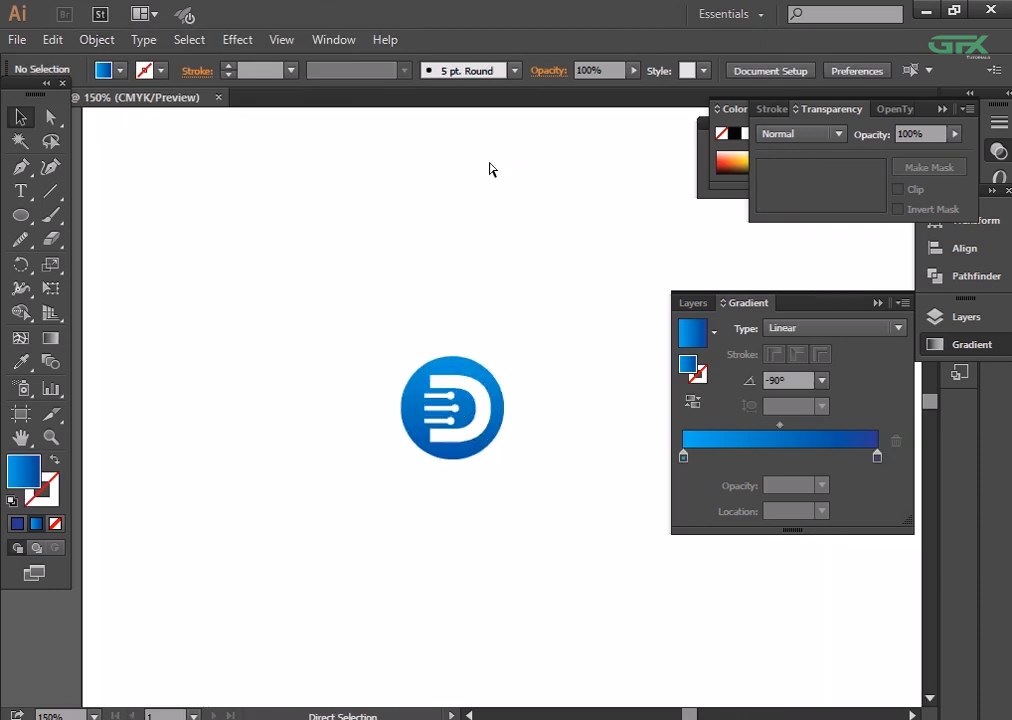
left_click(374, 344)
left_click(406, 340, "shift")
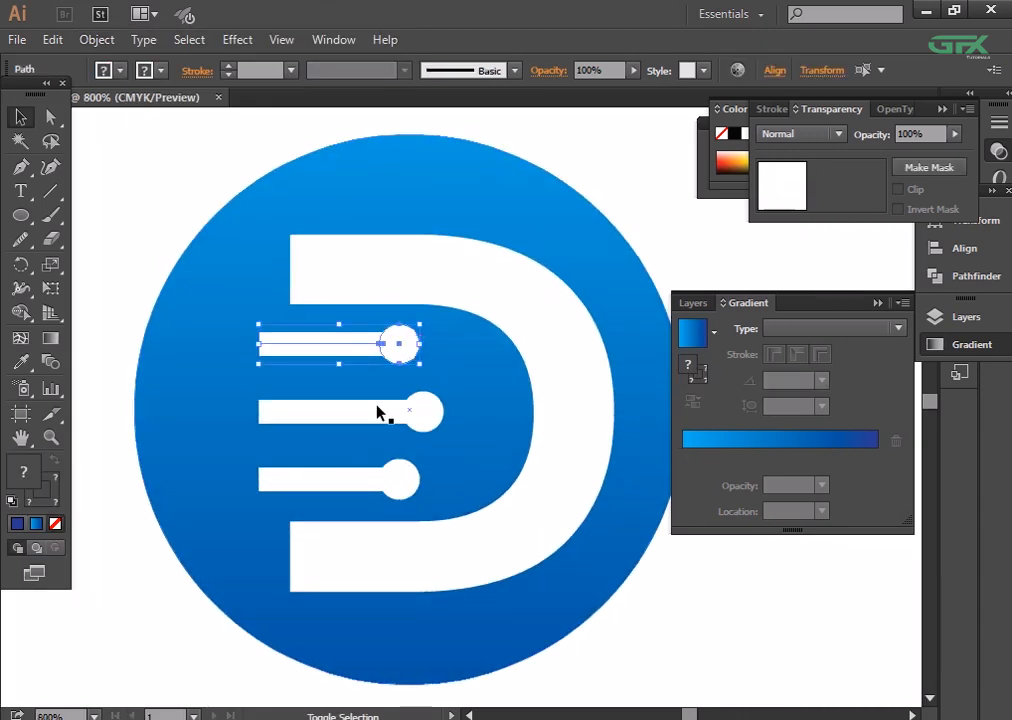
left_click(384, 414)
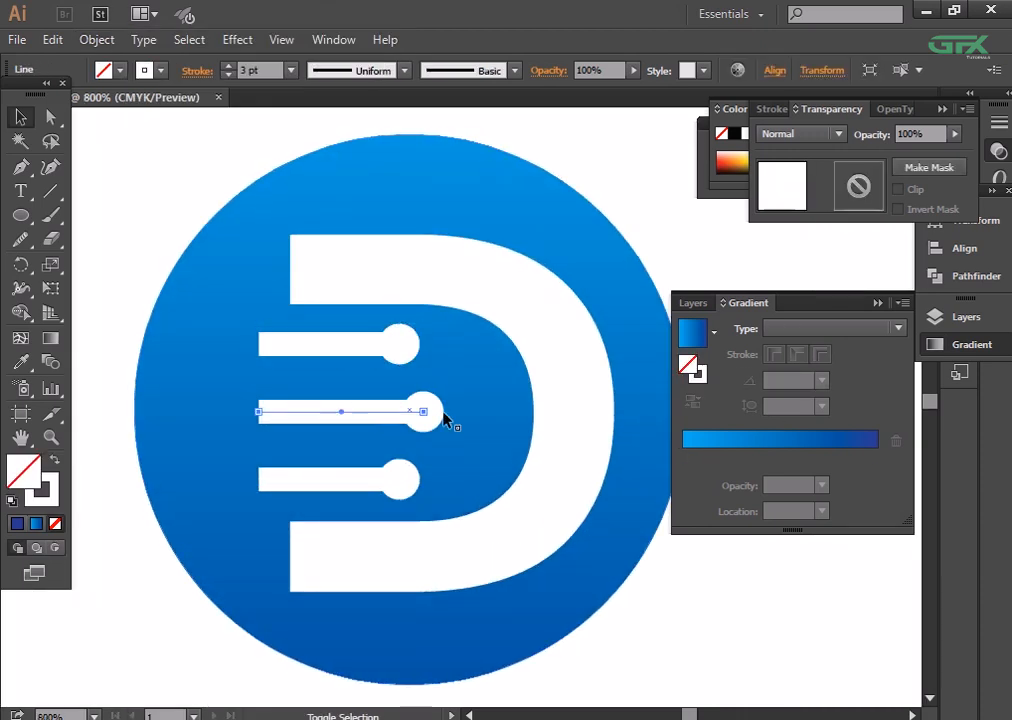
left_click(431, 411, "shift")
key("ctrl+g")
left_click(128, 484)
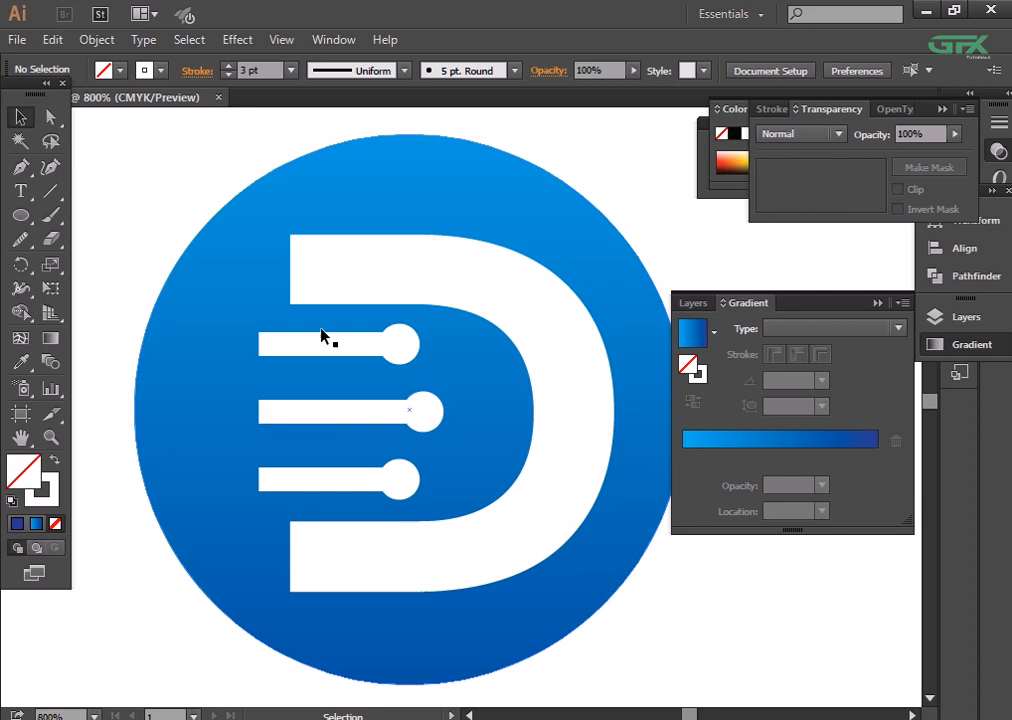
- Undo the grouping of the top and middle bars with their end circles, and clear the selection
left_click(346, 343)
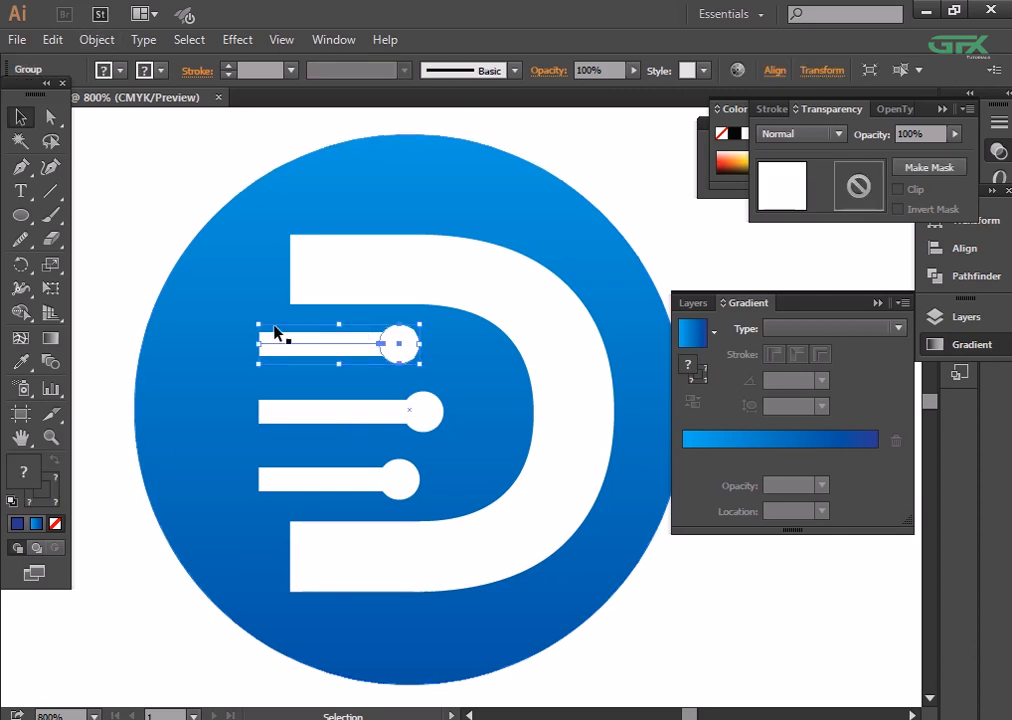
left_click(147, 247)
key("ctrl+z")
key("ctrl+z")
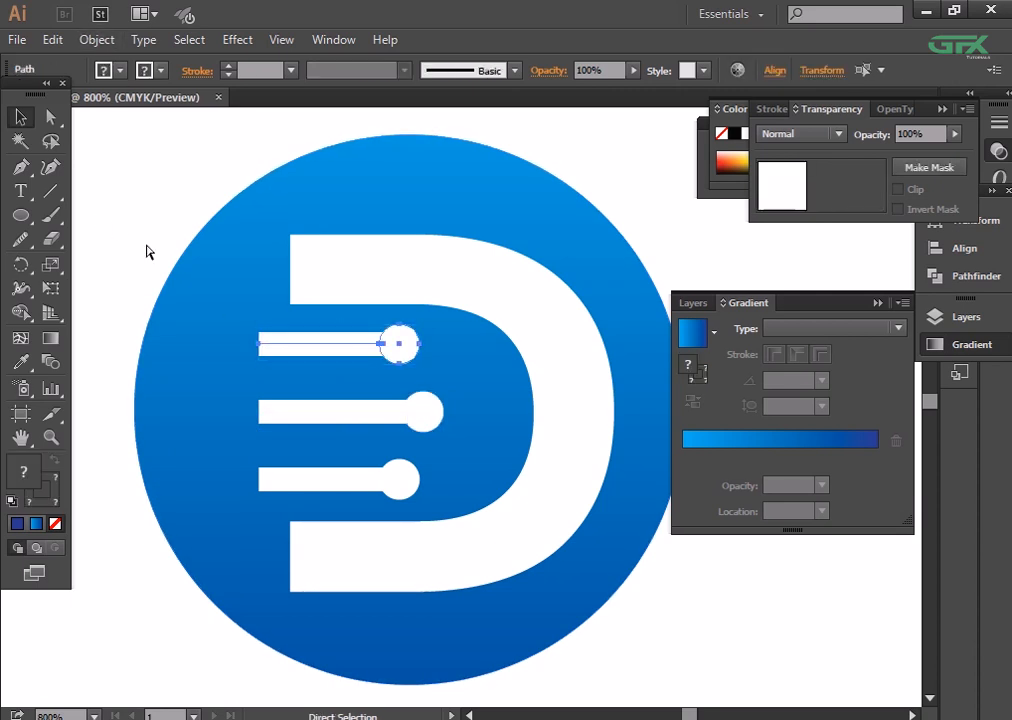
key("ctrl+z")
left_click(147, 247)
- Expand the fill and stroke of the top bar's line into an outlined shape
left_click(348, 345)
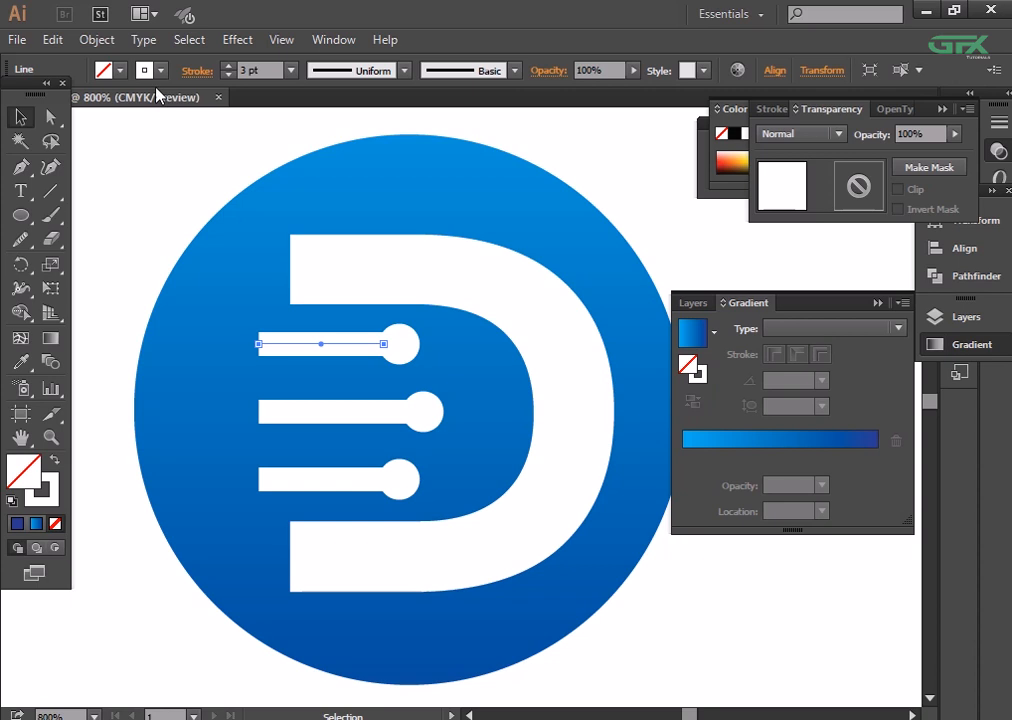
left_click(100, 40)
left_click(196, 243)
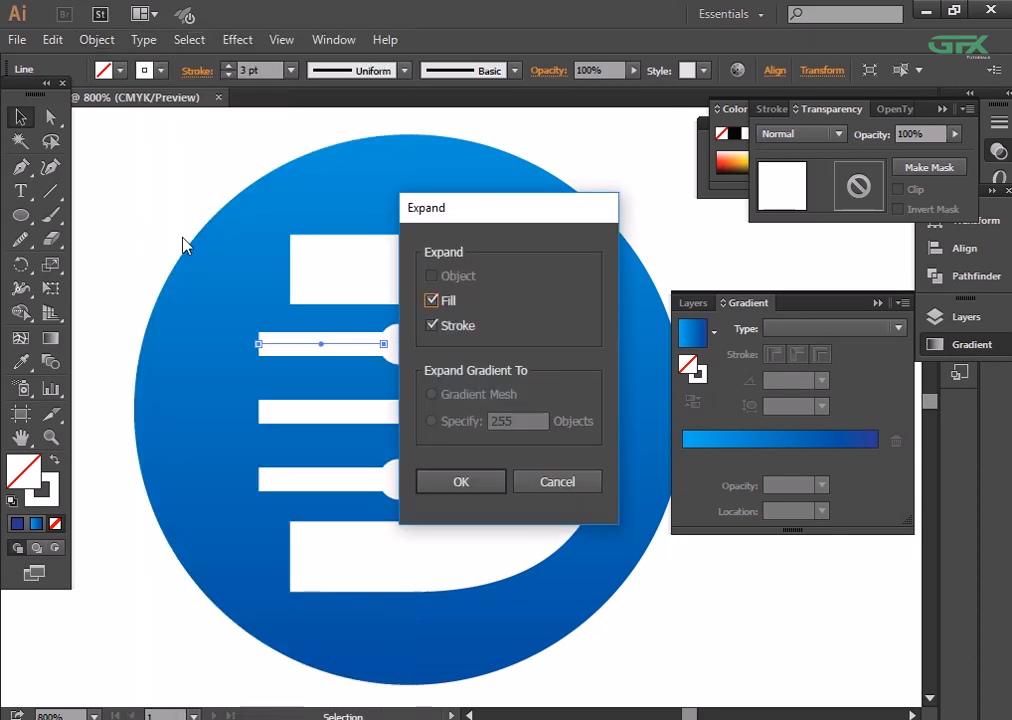
left_click(460, 482)
- Expand the middle bar's line into an outlined shape
left_click(333, 412)
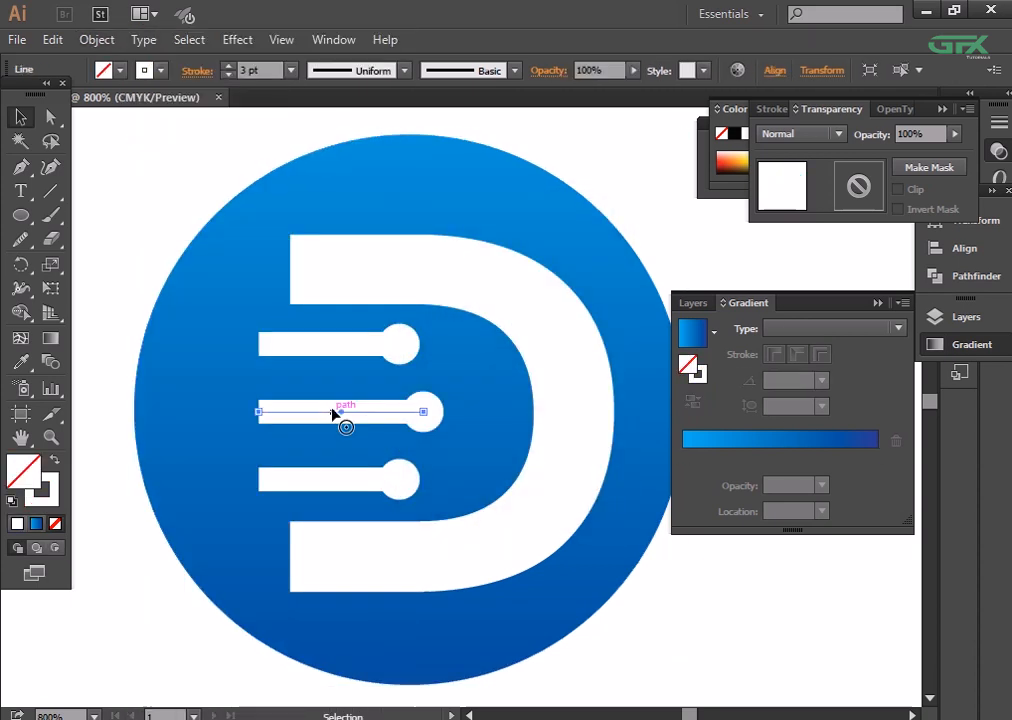
left_click(97, 40)
left_click(197, 230)
left_click(472, 482)
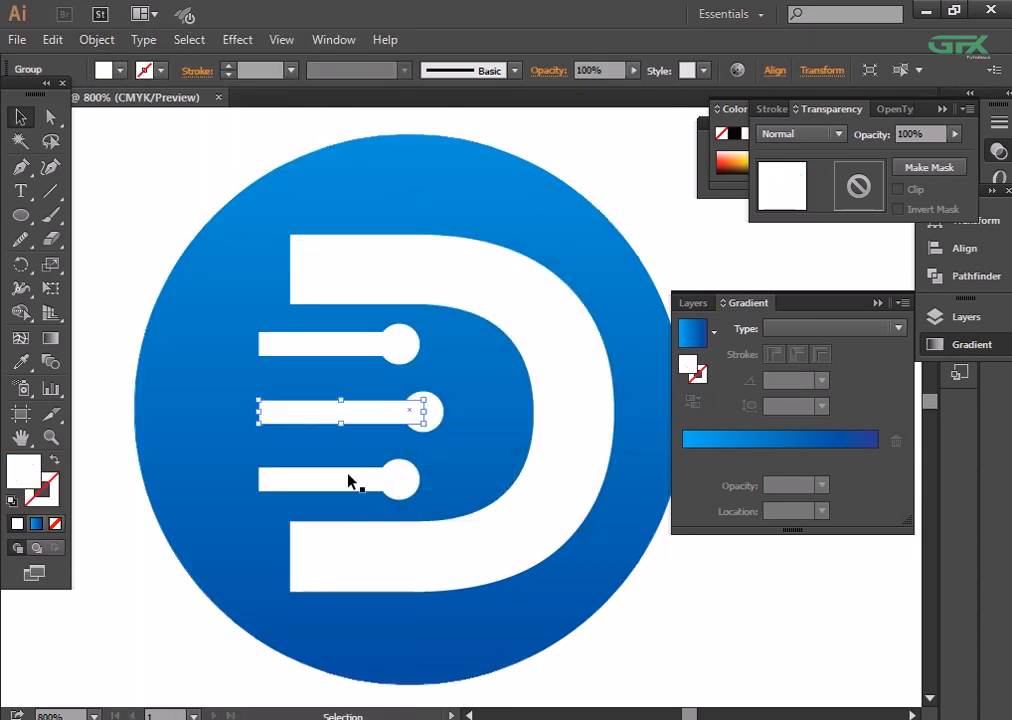
- Expand the bottom bar's line into an outlined shape
left_click(348, 474)
left_click(330, 479)
left_click(97, 40)
left_click(172, 232)
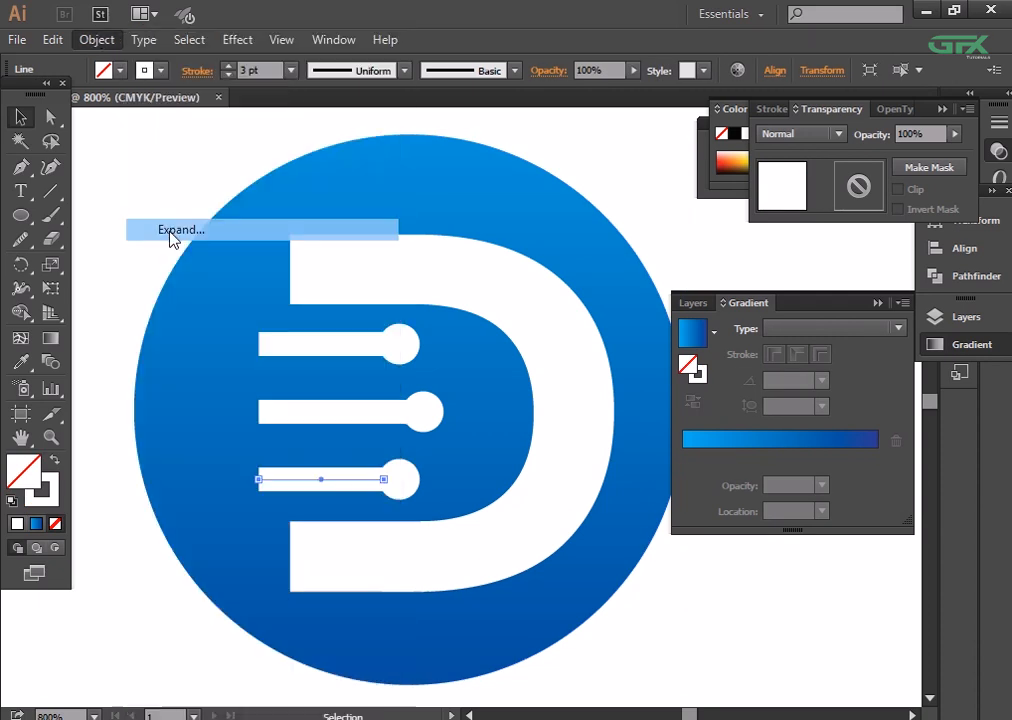
left_click(459, 479)
left_click(459, 366)
- Group the expanded top bar with its end circle, and the expanded middle bar with its end circle
left_click(388, 344)
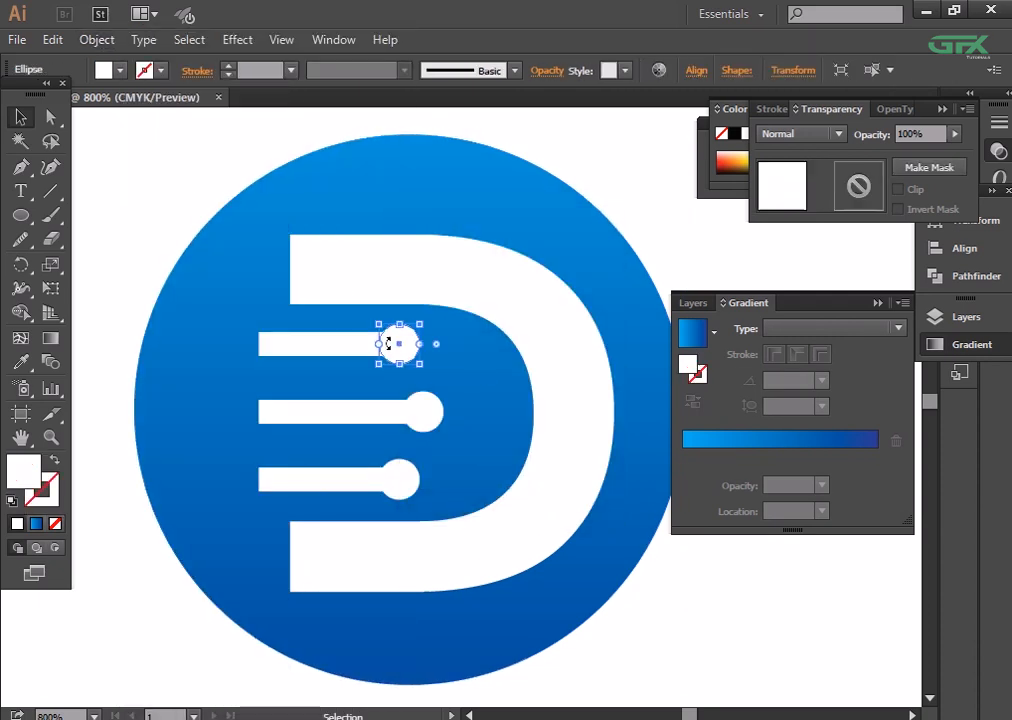
left_click(344, 347, "shift")
left_click(146, 225)
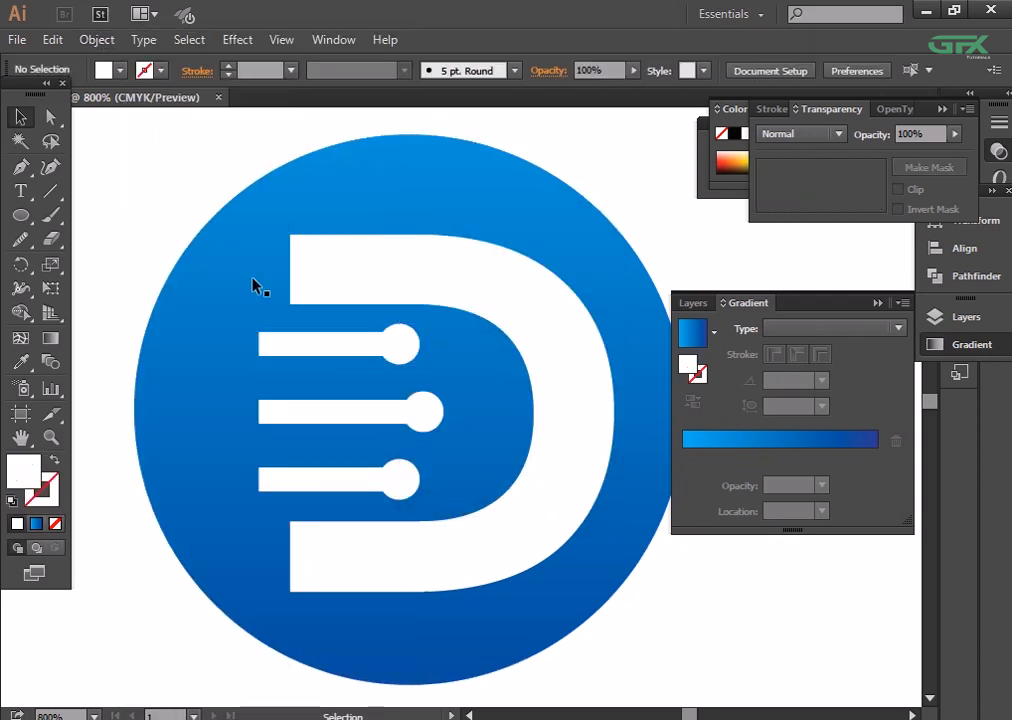
left_click(398, 344)
left_click(331, 349, "shift")
key("ctrl+g")
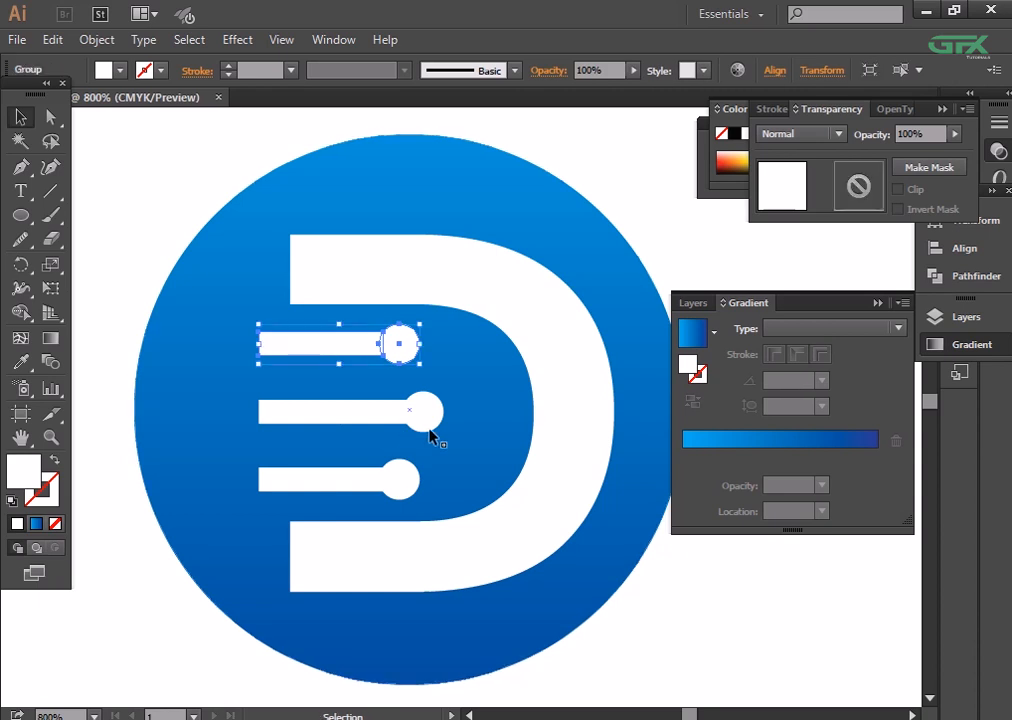
left_click(423, 412)
left_click(373, 419, "shift")
key("ctrl+g")
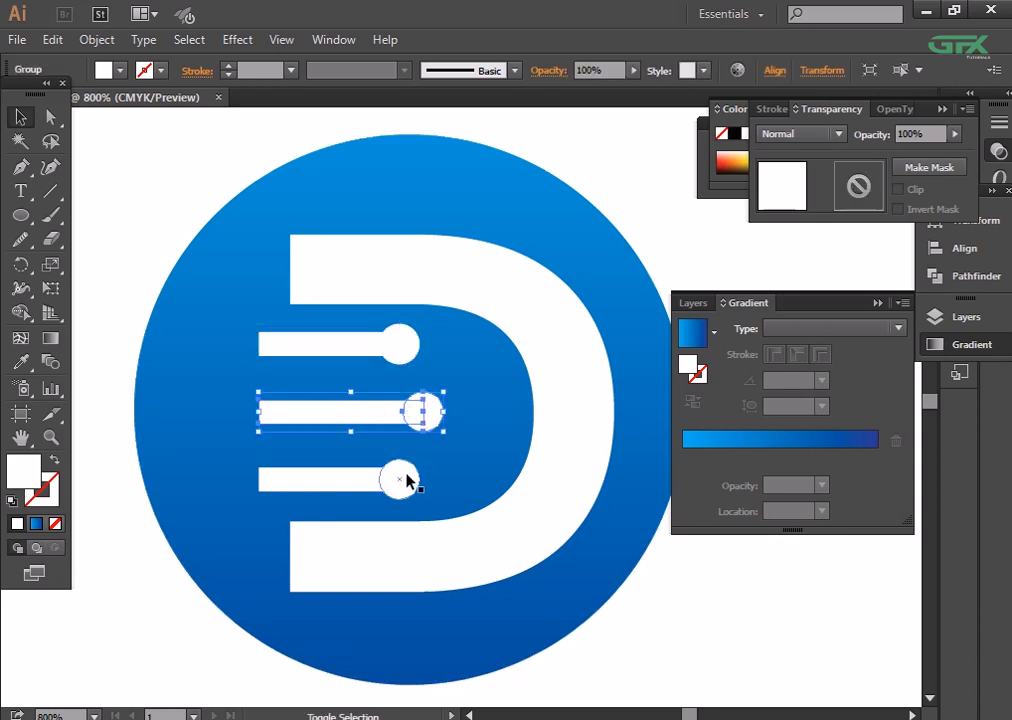
- Group the expanded bottom bar with its end circle
left_click(407, 479, "shift")
left_click(342, 485, "shift")
left_click(560, 621)
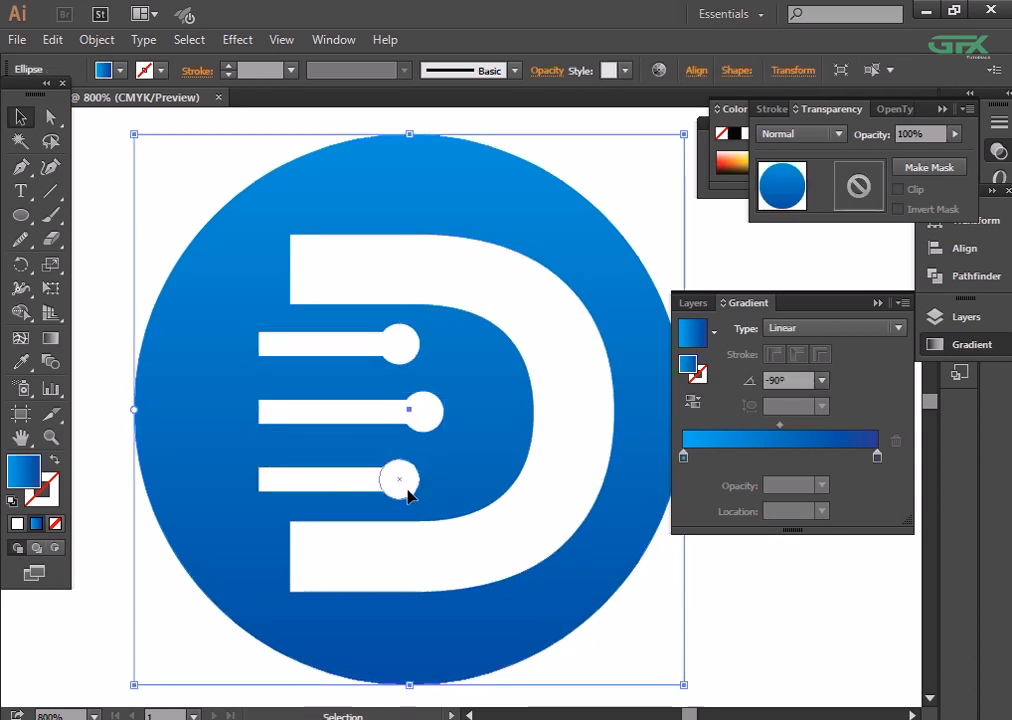
left_click(408, 490)
left_click(354, 482, "shift")
key("ctrl+g")
left_click(637, 607)
- Merge the top bar and its end circle into one shape with the Shape Builder tool
key("ctrl+plus")
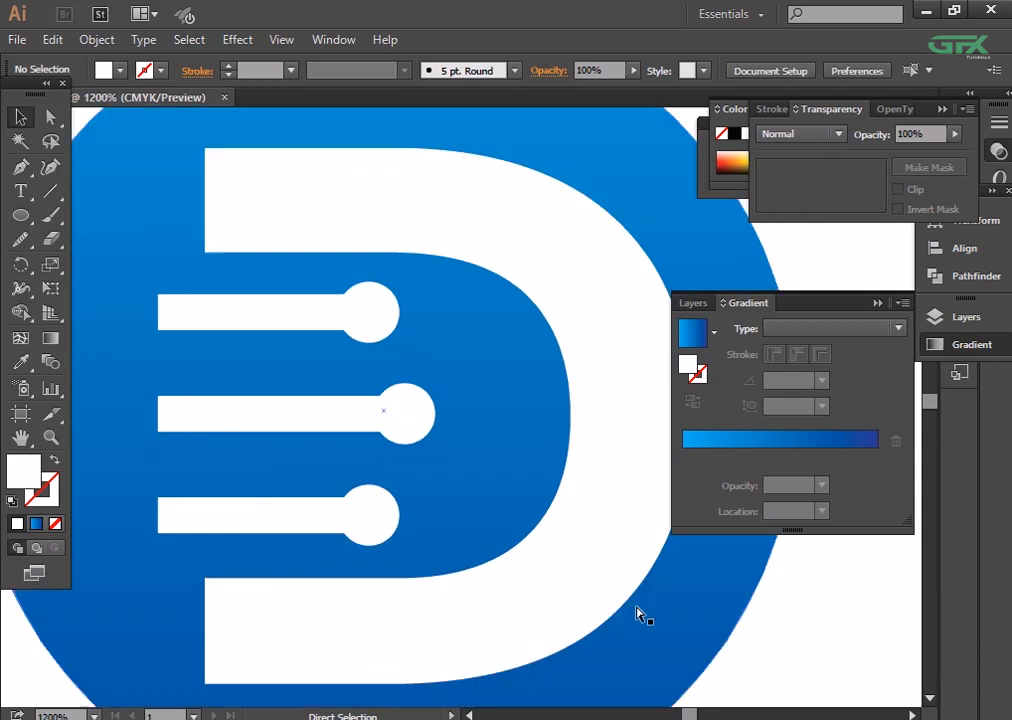
left_click(372, 323)
left_click(20, 313)
left_click_drag(267, 312, 370, 312)
key("v")
- Merge the middle bar and its end circle into one shape with the Shape Builder tool
left_click(183, 413)
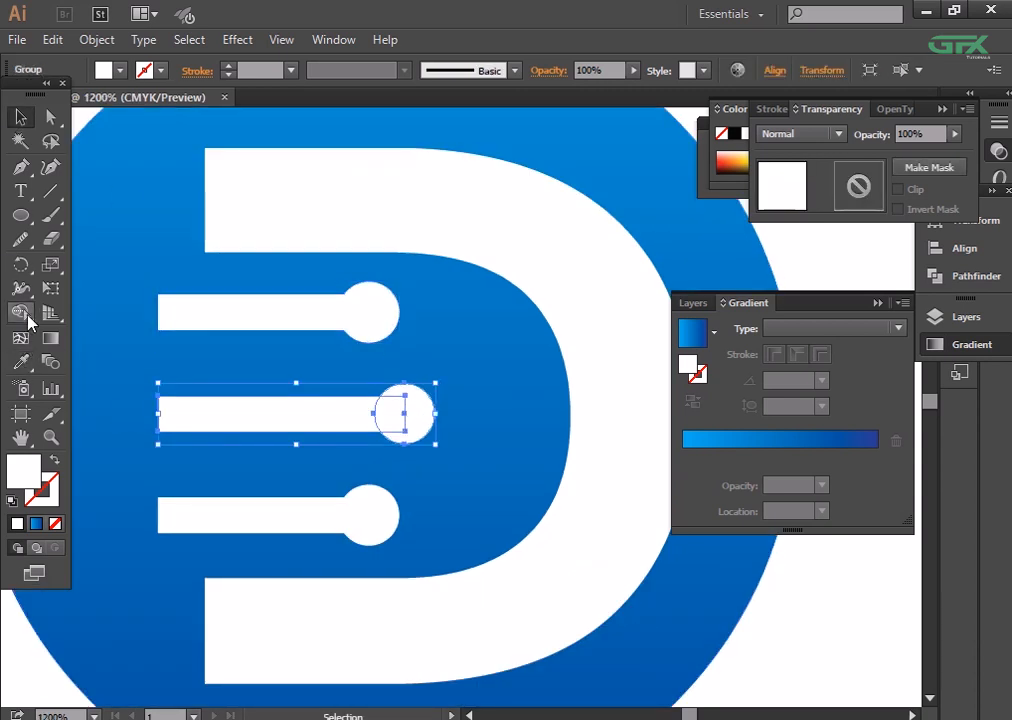
left_click(22, 313)
mouse_move(305, 420)
left_mouse_down()
mouse_move(398, 413)
mouse_move(375, 409)
left_mouse_up()
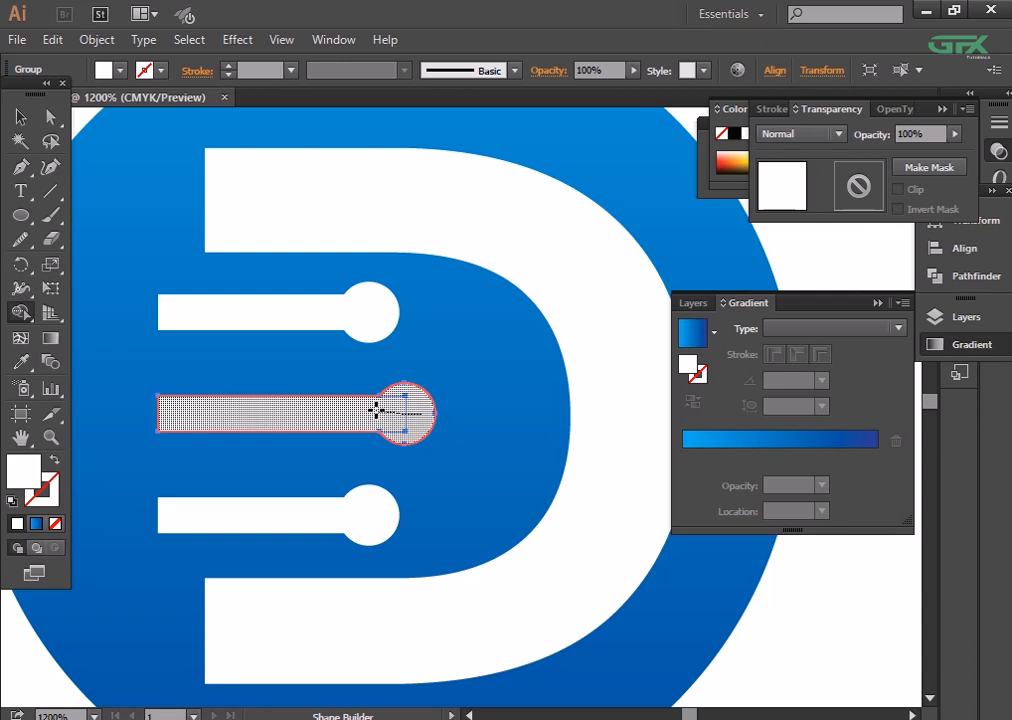
left_click(20, 118)
- Merge the bottom bar and its end circle into one shape with the Shape Builder tool
left_click(305, 528)
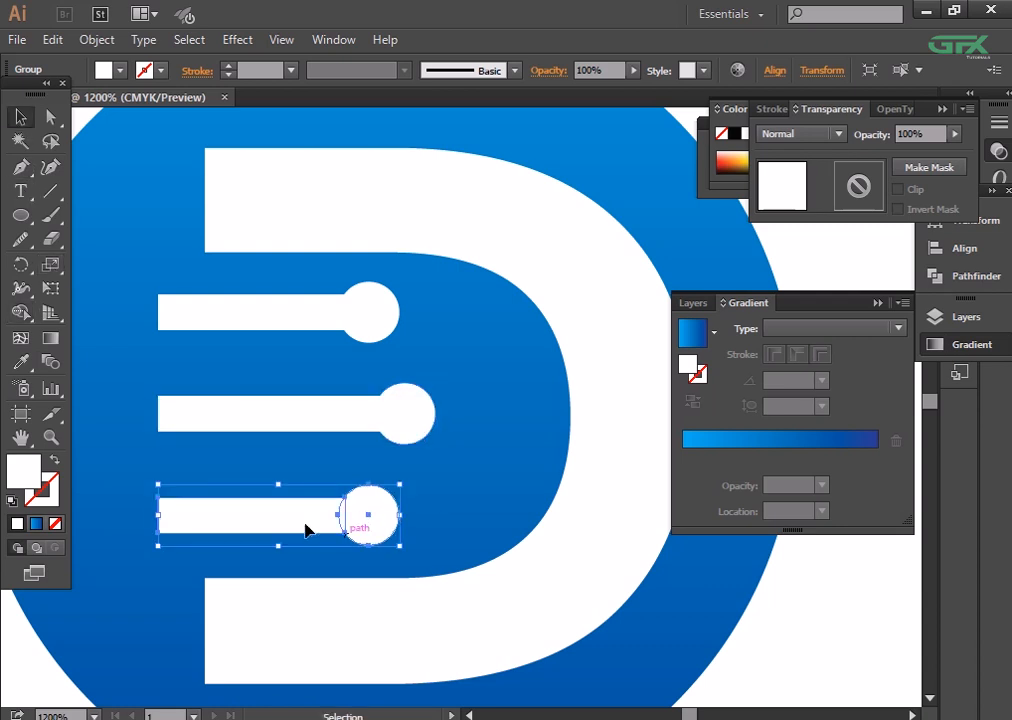
left_click(20, 337)
left_click_drag(200, 515, 392, 517)
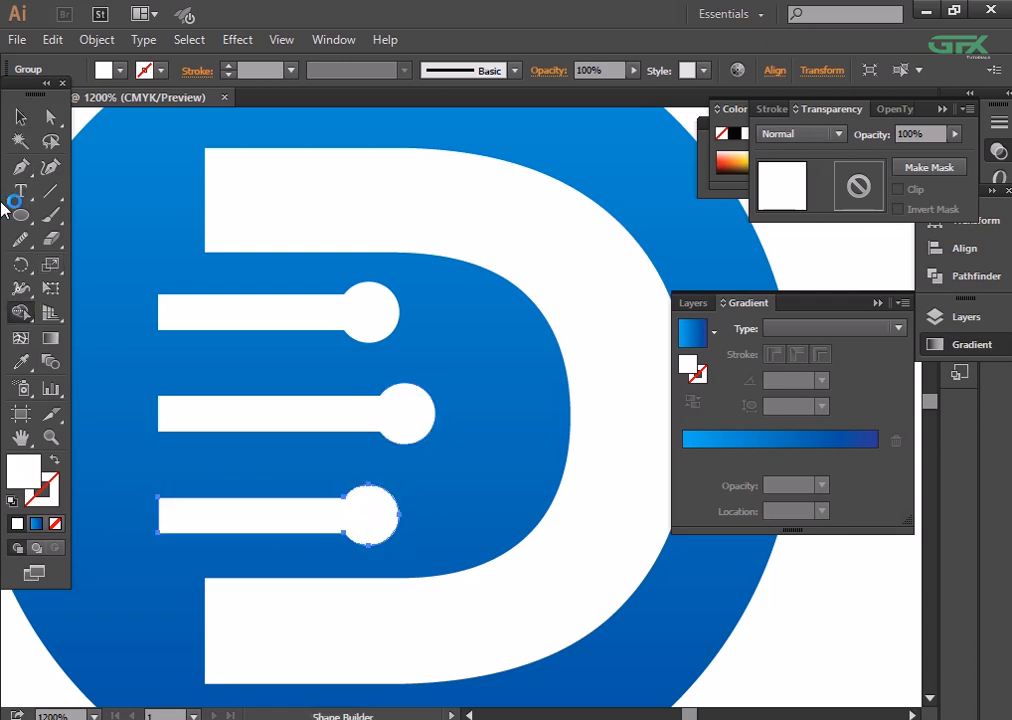
left_click(20, 118)
left_click(779, 657)
- Redraw the background circle's vertical gradient at -90°, running from about half a diameter above the circle to slightly less than that below it
key("ctrl+minus")
key("ctrl+minus")
key("ctrl+minus")
key("ctrl+minus")
key("ctrl+minus")
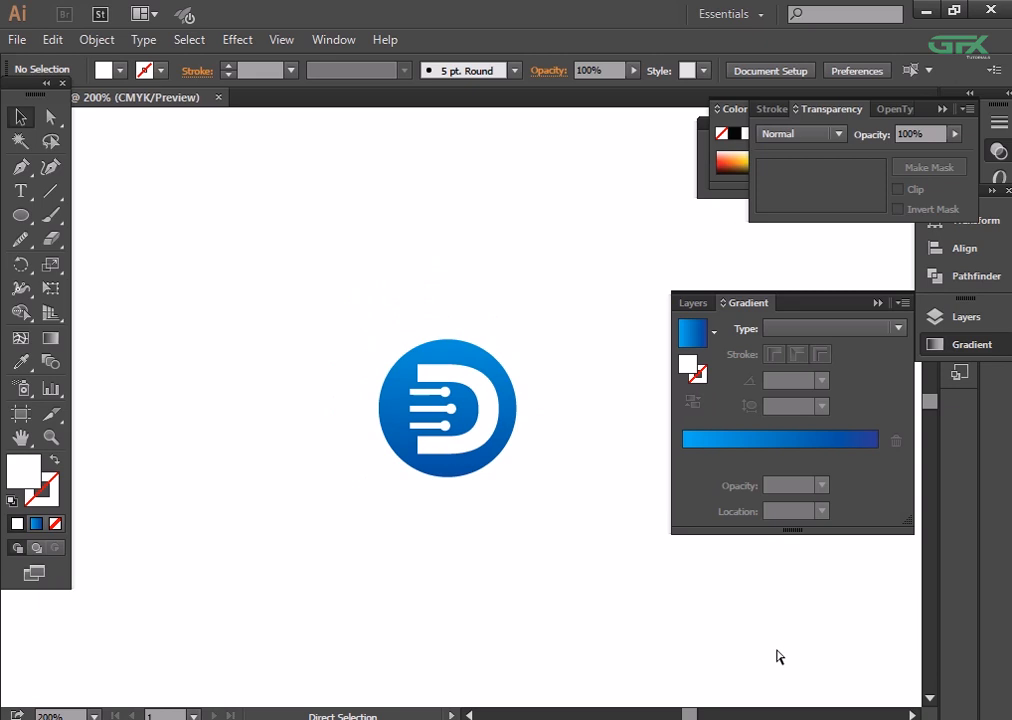
key("ctrl+plus")
key("ctrl+plus")
key("ctrl+plus")
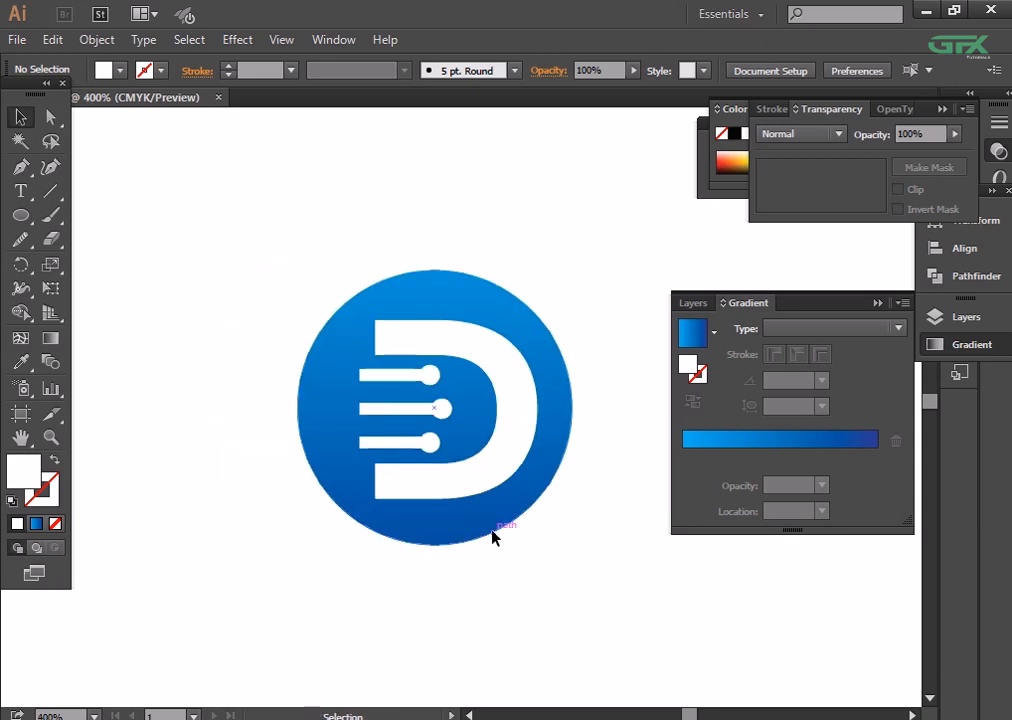
left_click(492, 537)
left_click(50, 338)
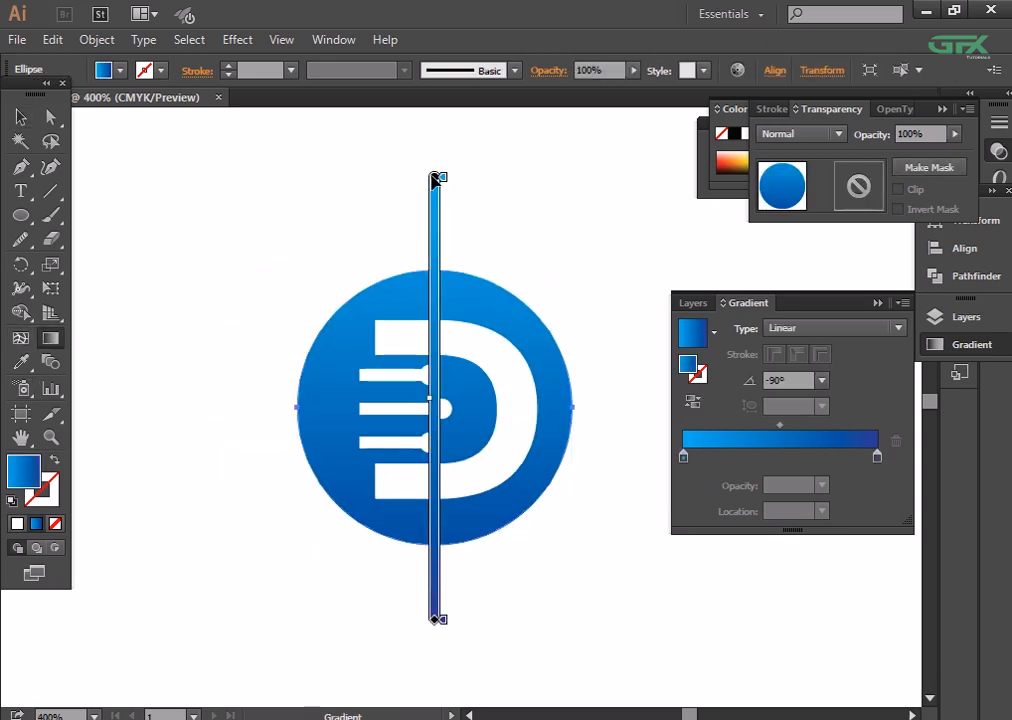
left_click_drag(434, 178, 435, 140)
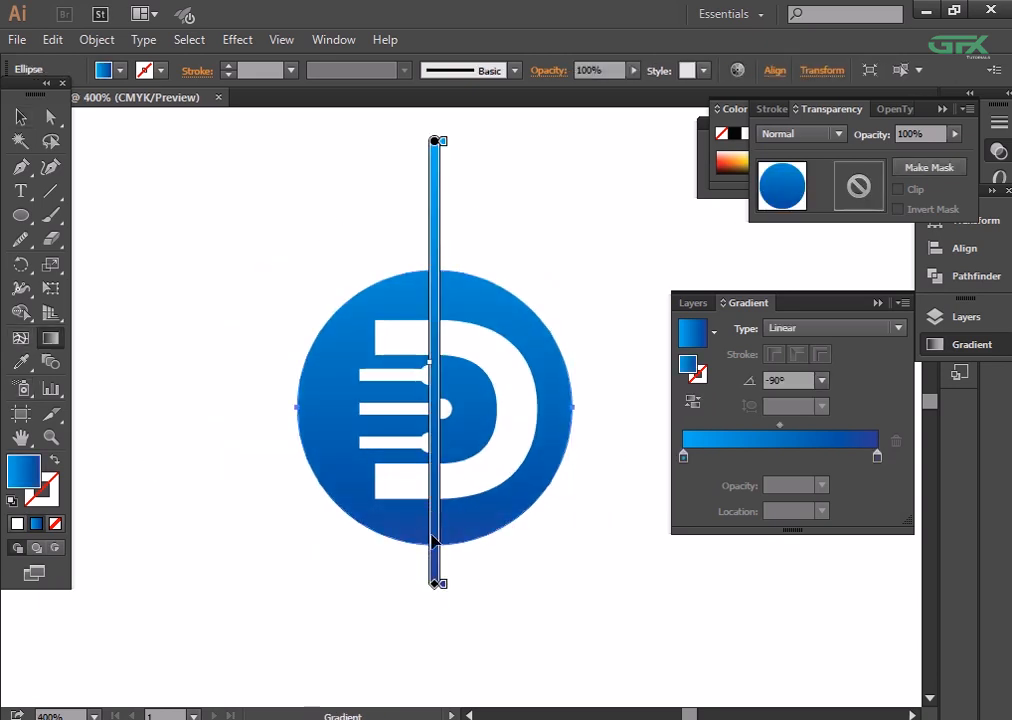
left_click_drag(432, 536, 437, 586)
left_click_drag(431, 123, 423, 447)
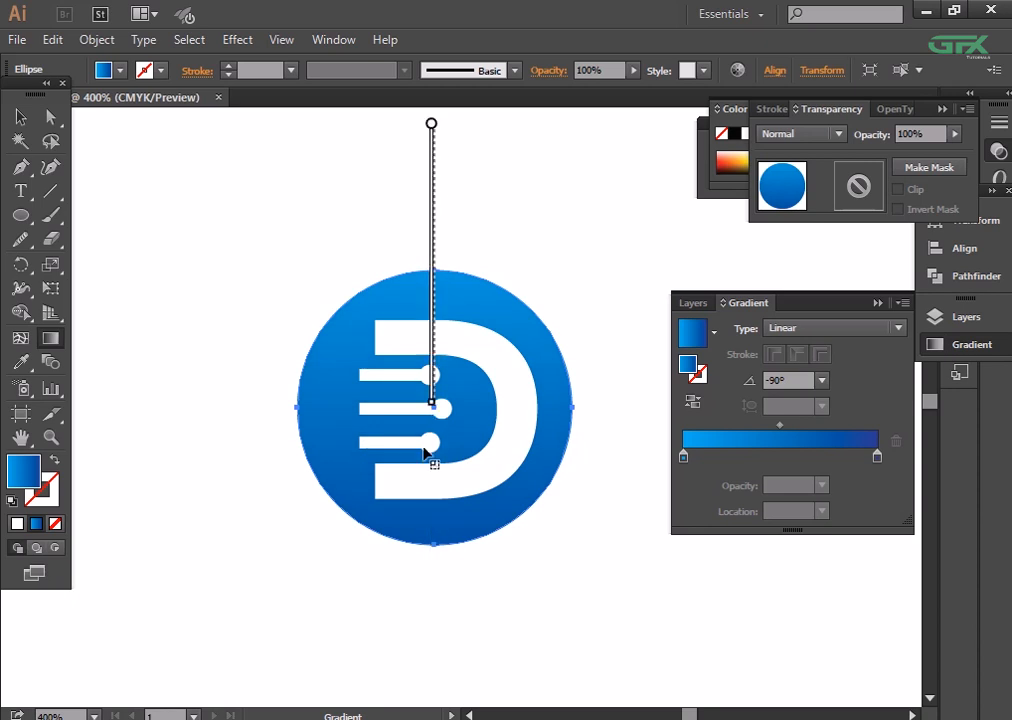
left_click_drag(424, 594, 423, 592)
key("ctrl+minus")
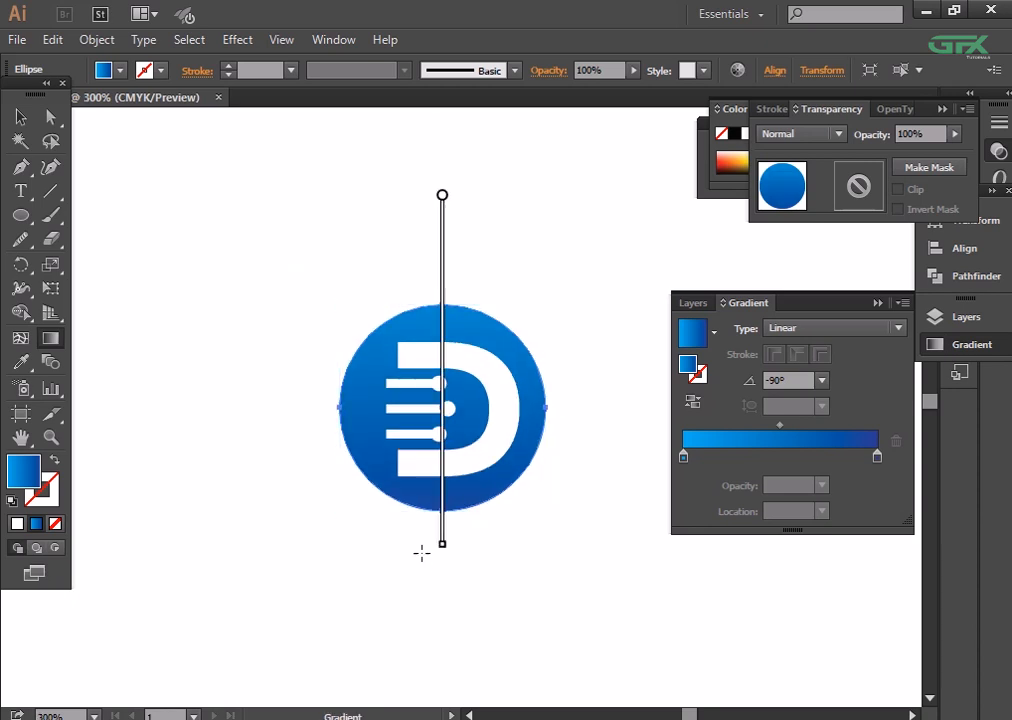
mouse_move(430, 121)
left_mouse_down()
mouse_move(436, 481)
mouse_move(427, 533)
left_mouse_up()
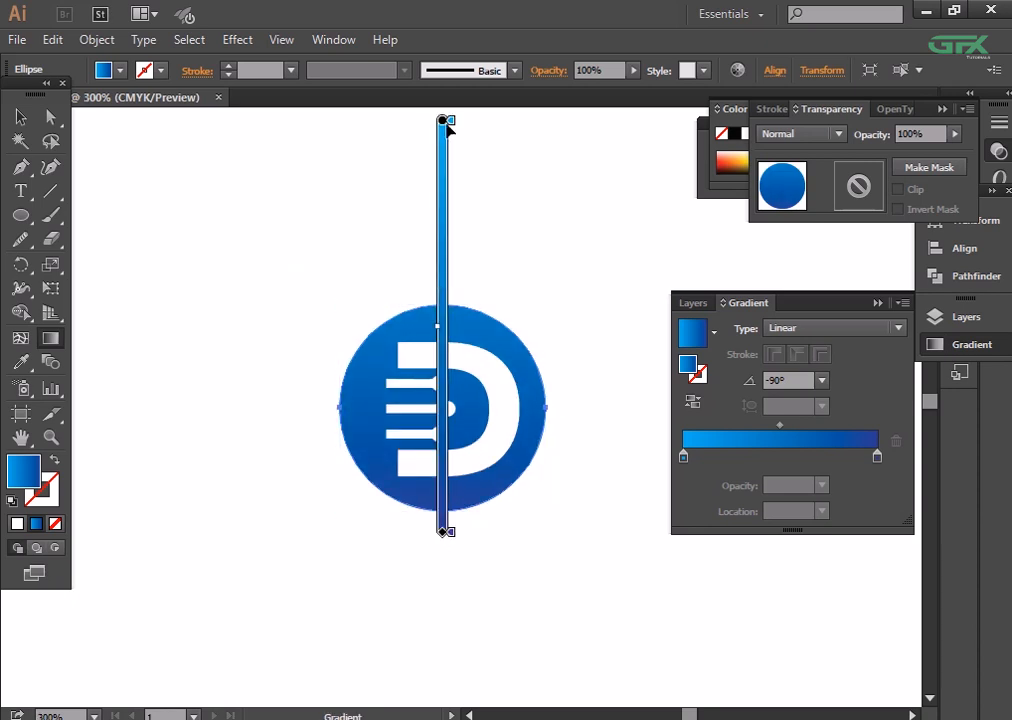
left_click_drag(444, 121, 444, 102)
key("ctrl+minus")
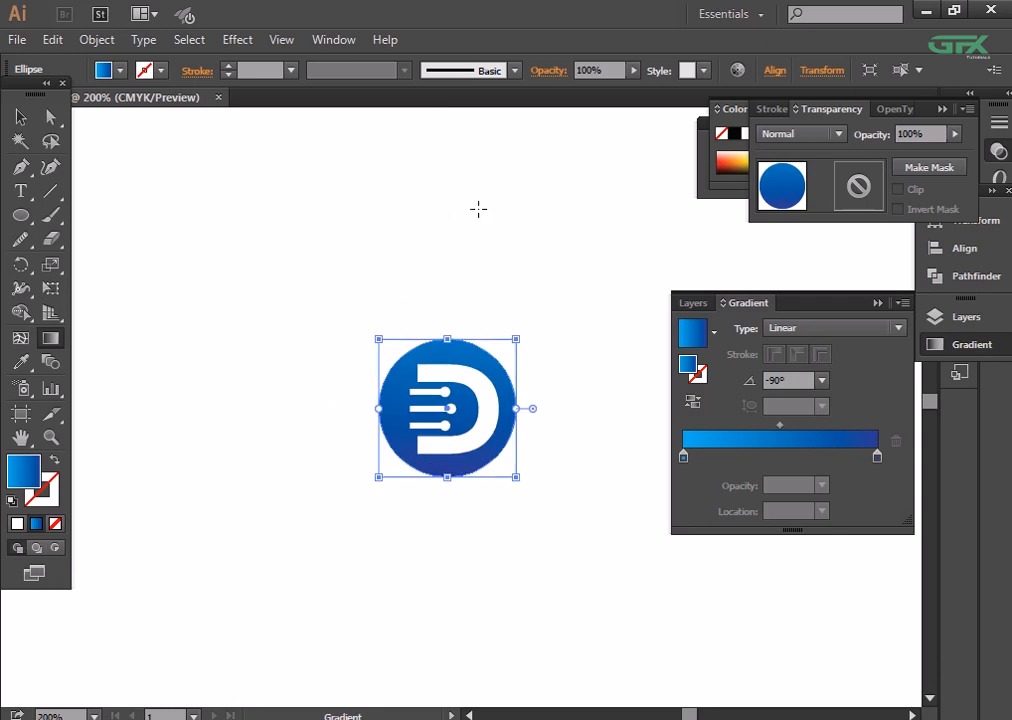
left_click_drag(450, 210, 451, 285)
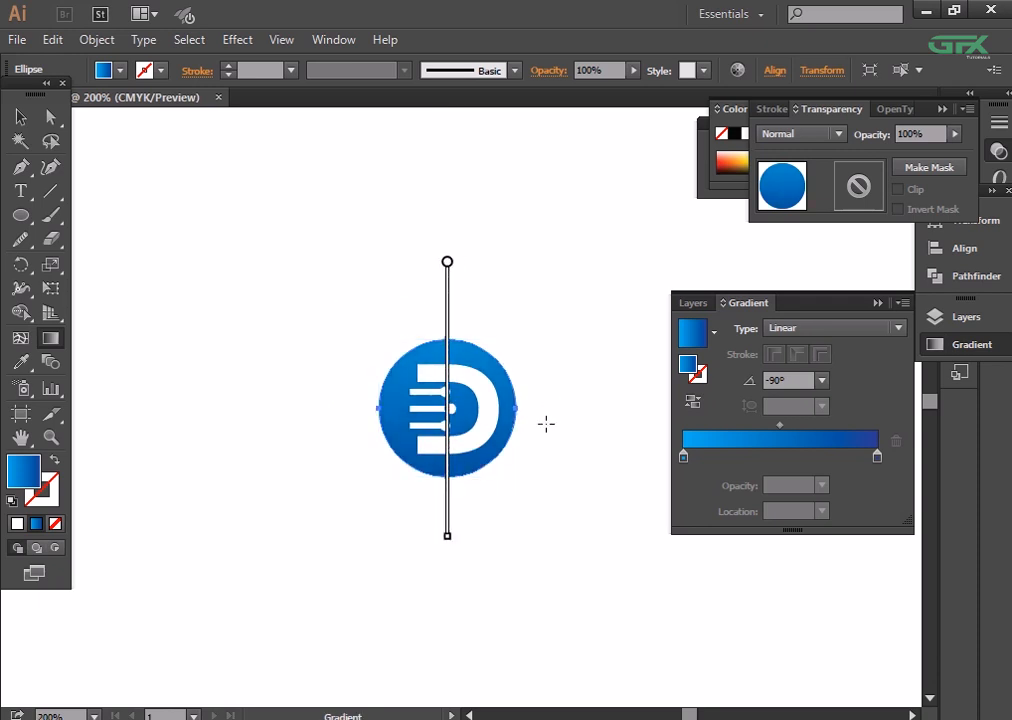
- Examine the logo at reduced size, and check the bars, the D and the background circle by selecting them
left_click(22, 118)
left_click(340, 198)
key("ctrl+minus")
key("ctrl+minus")
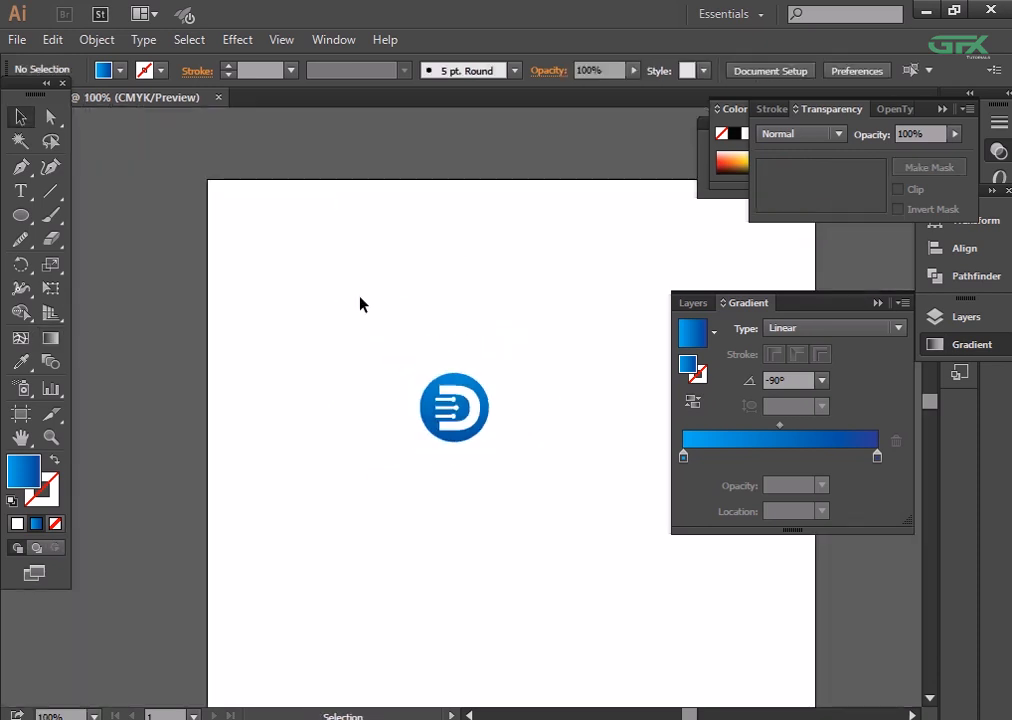
key("ctrl+plus")
key("ctrl+plus")
key("ctrl+plus")
key("ctrl+plus")
key("ctrl+plus")
left_click(388, 361)
left_click(400, 411, "shift")
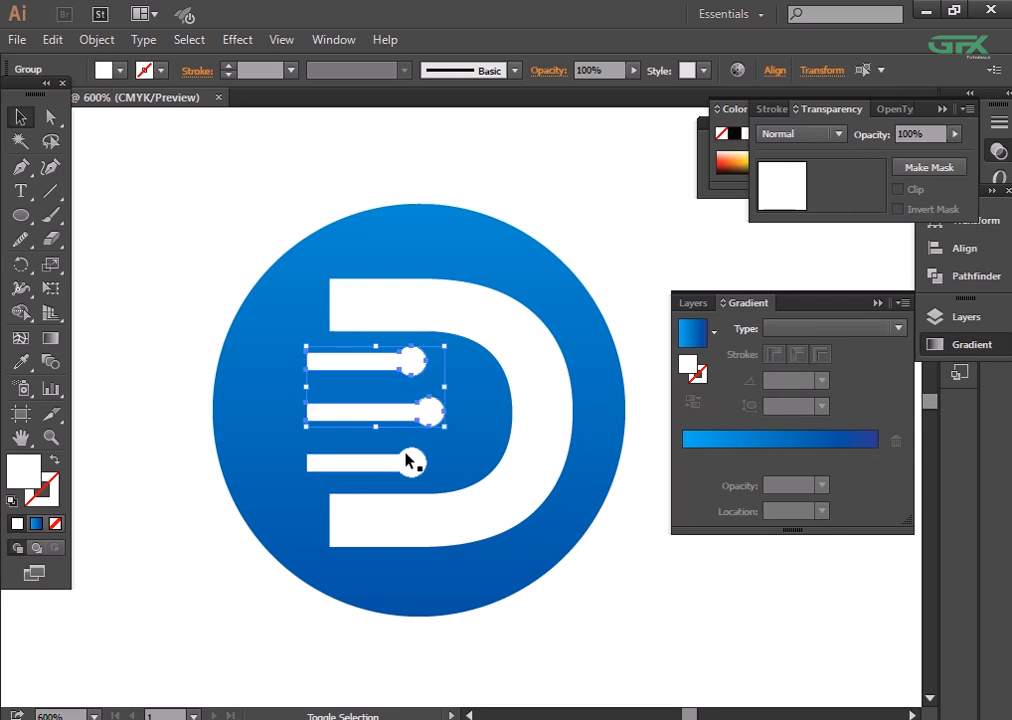
left_click(408, 461, "shift")
left_click(526, 384)
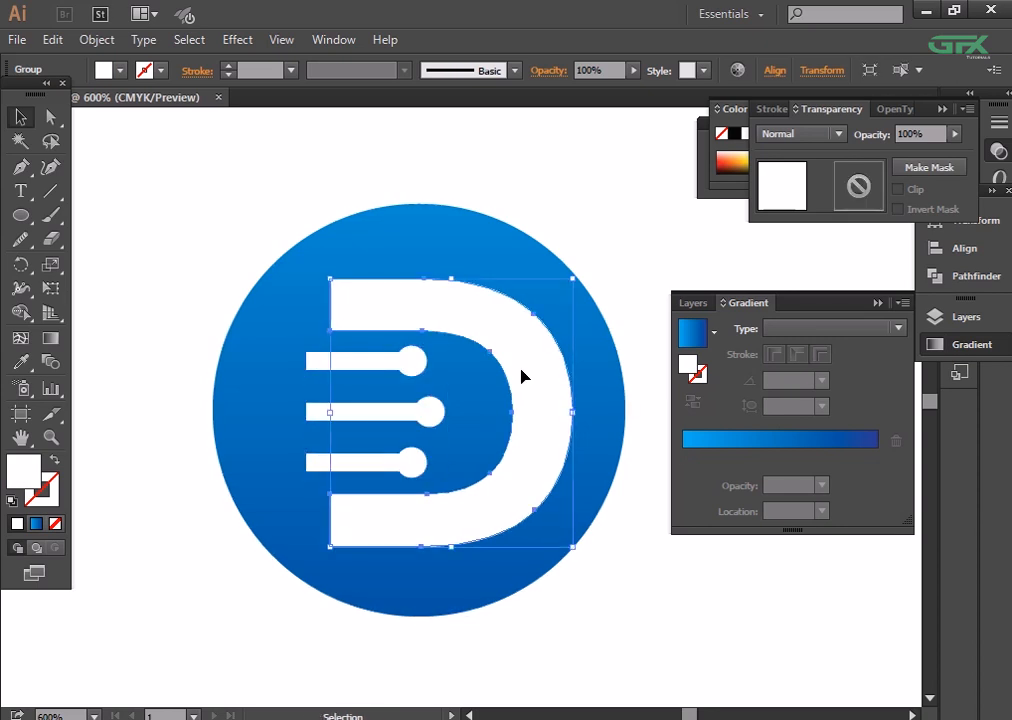
left_click(398, 361, "shift")
left_click(476, 268)
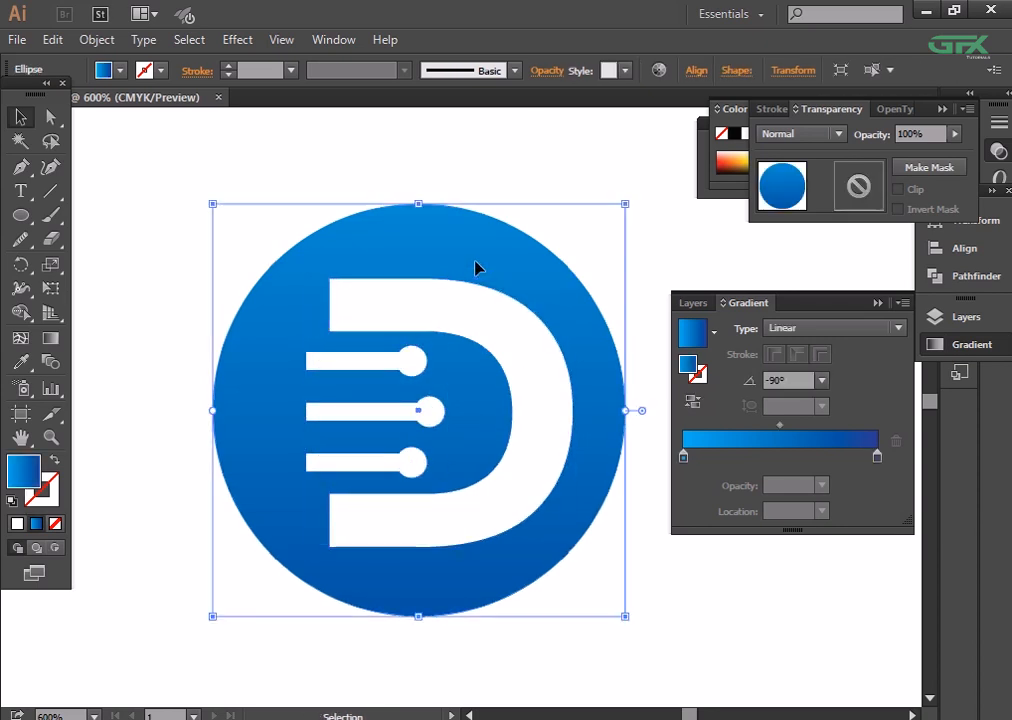
- Group the D, the three bars and the background circle into one object
left_click_drag(551, 179, 342, 628)
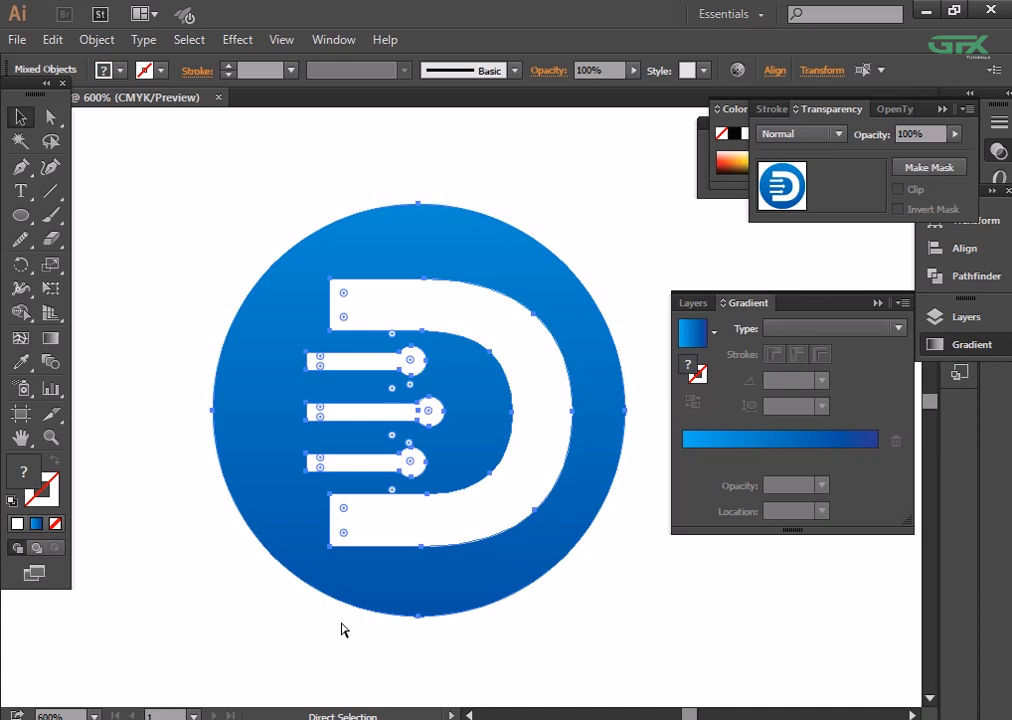
right_click(440, 455)
left_click(506, 542)
left_click(734, 614)
- Try enlarging the grouped logo on the artboard, and undo the resize
key("ctrl+minus")
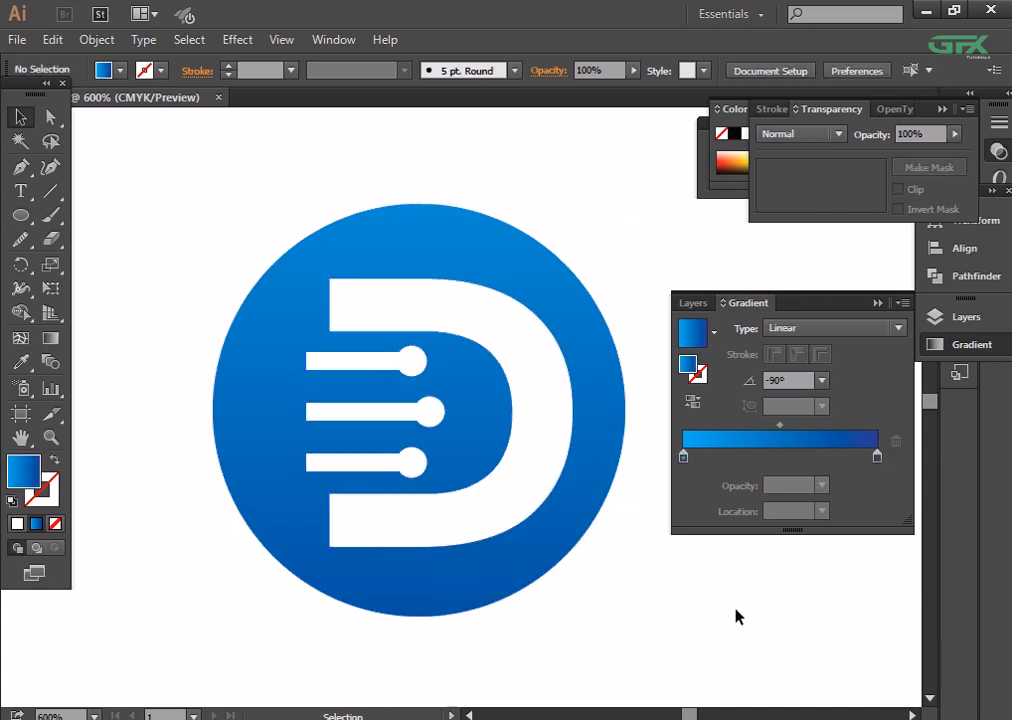
key("ctrl+minus")
left_click(425, 465)
key("ctrl+minus")
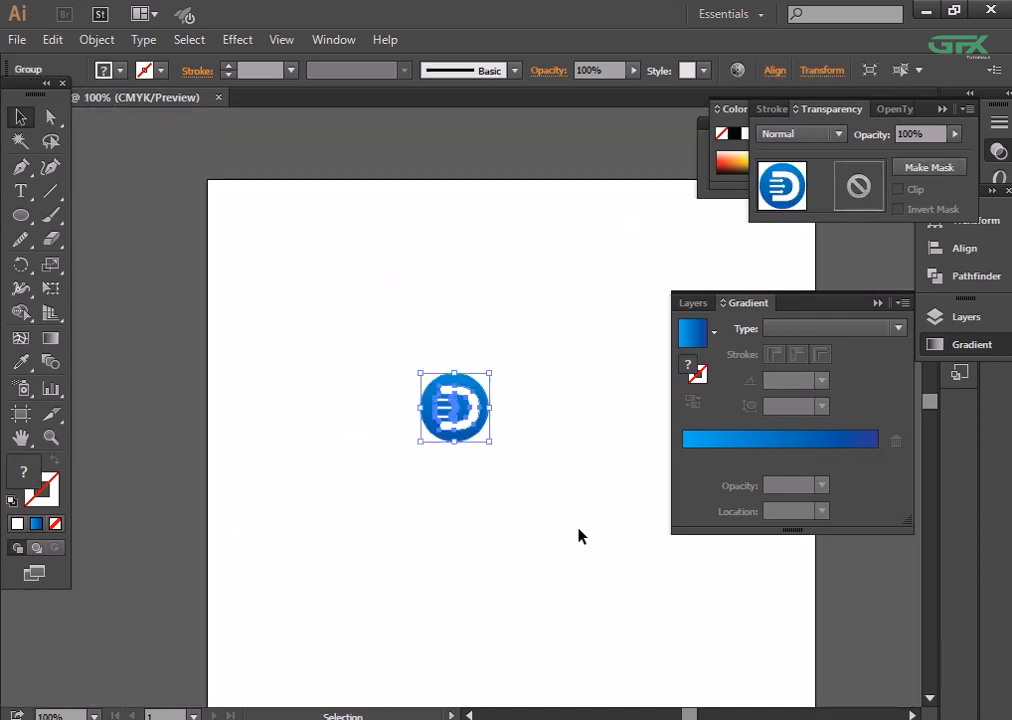
left_click_drag(490, 441, 564, 528)
left_click(601, 562)
key("ctrl+z")
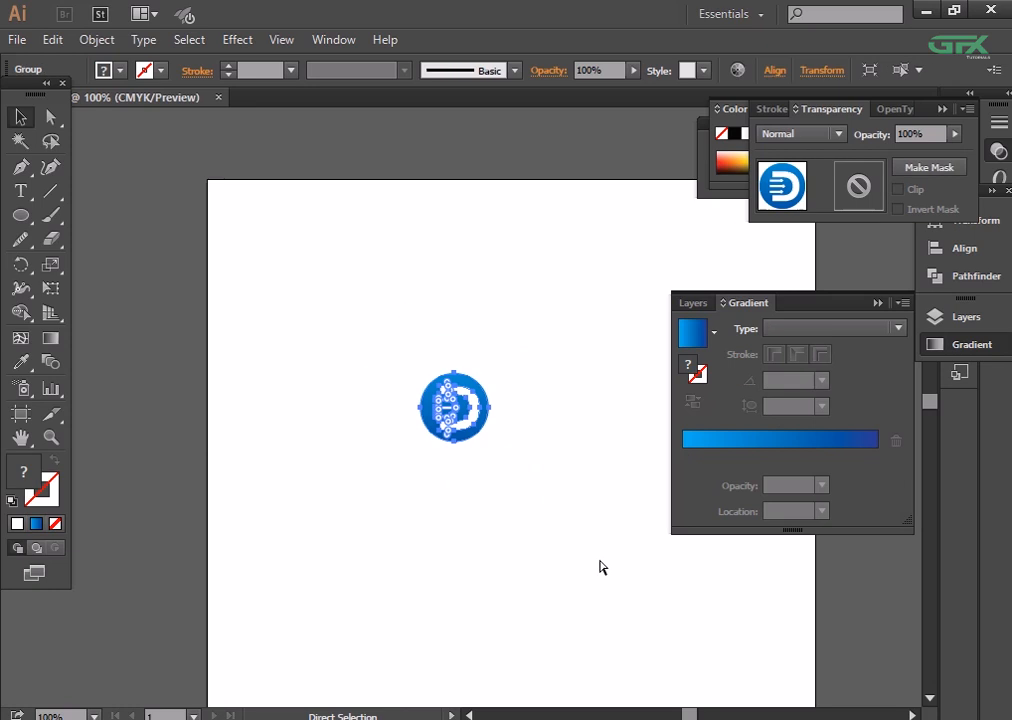
- Try expanding the whole grouped logo, including the circle's gradient
left_click(519, 523)
left_click(440, 420)
left_click(100, 38)
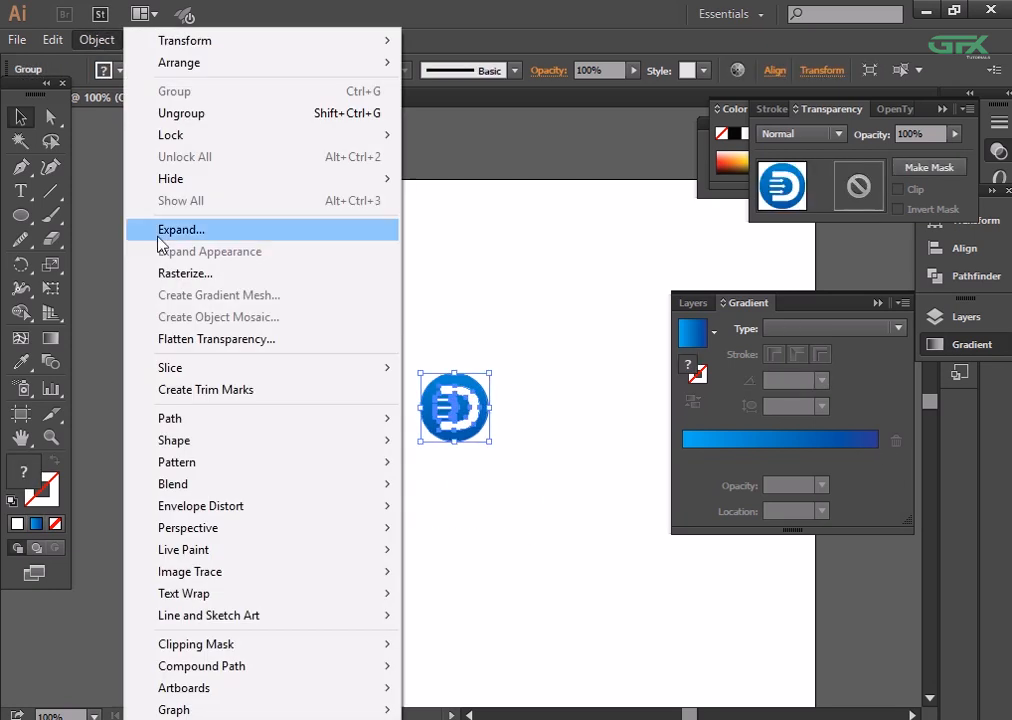
left_click(160, 230)
left_click(461, 544)
left_click(522, 526)
- Try enlarging the expanded logo, and undo both the enlargement and the expansion
key("ctrl+z")
left_click_drag(489, 441, 566, 532)
left_click(628, 583)
key("ctrl+plus")
key("ctrl+plus")
key("ctrl+plus")
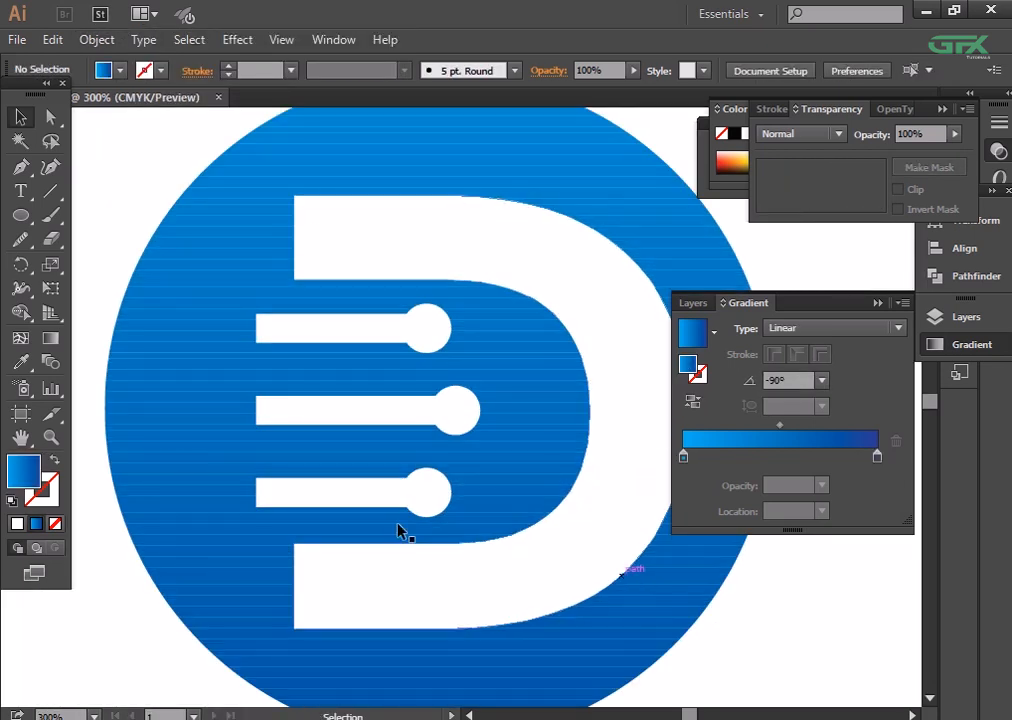
left_click(174, 429)
key("ctrl+z")
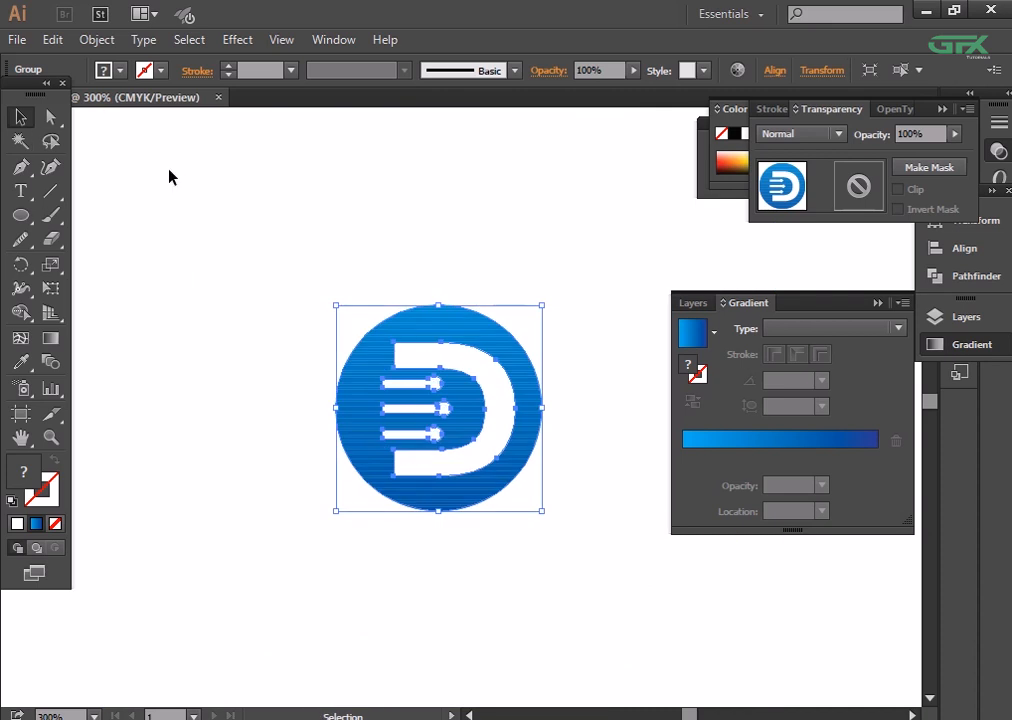
key("ctrl+z")
key("ctrl+z")
- Isolate the logo group, expand only the white D and bars inside it, and leave isolation mode
left_click(268, 224)
left_click_drag(321, 259, 506, 578)
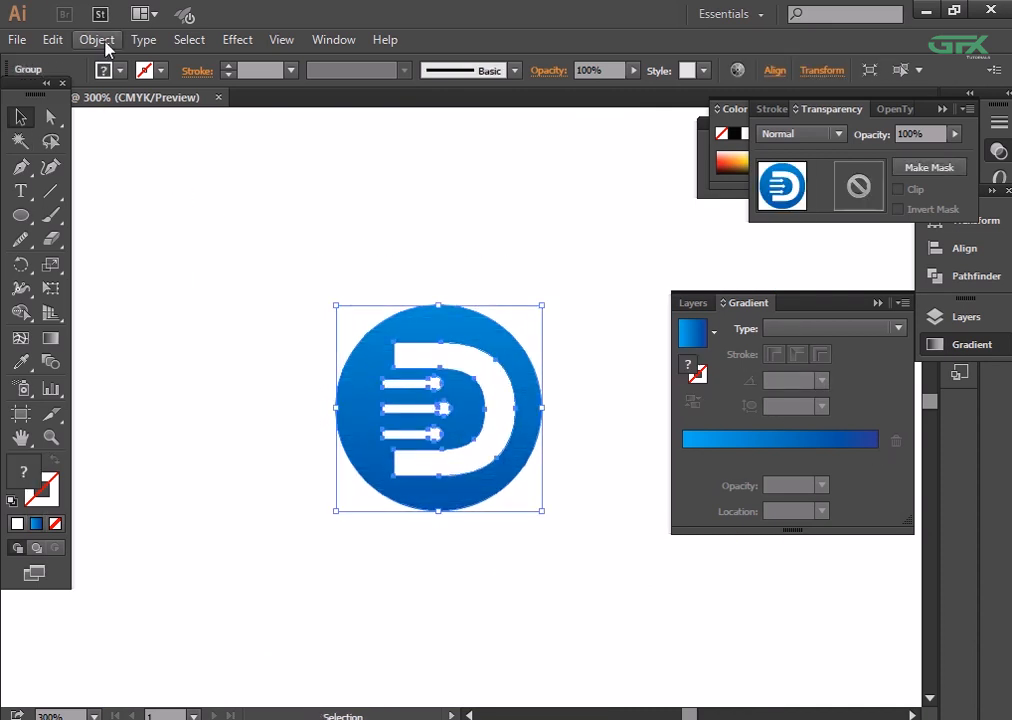
left_click(327, 366)
left_click(444, 380)
double_click(474, 366)
left_click(97, 40)
left_click(202, 228)
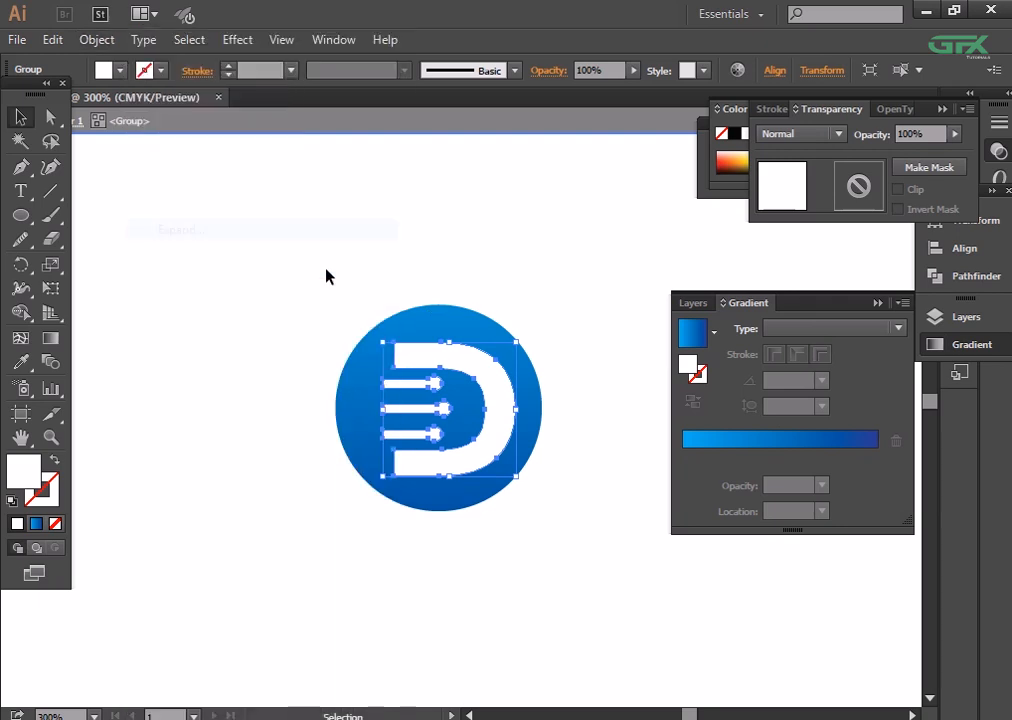
double_click(228, 323)
- Enlarge the whole logo group to about three times its size and place it in the upper part of the artboard
left_click_drag(276, 285, 670, 641)
key("ctrl+minus")
key("ctrl+minus")
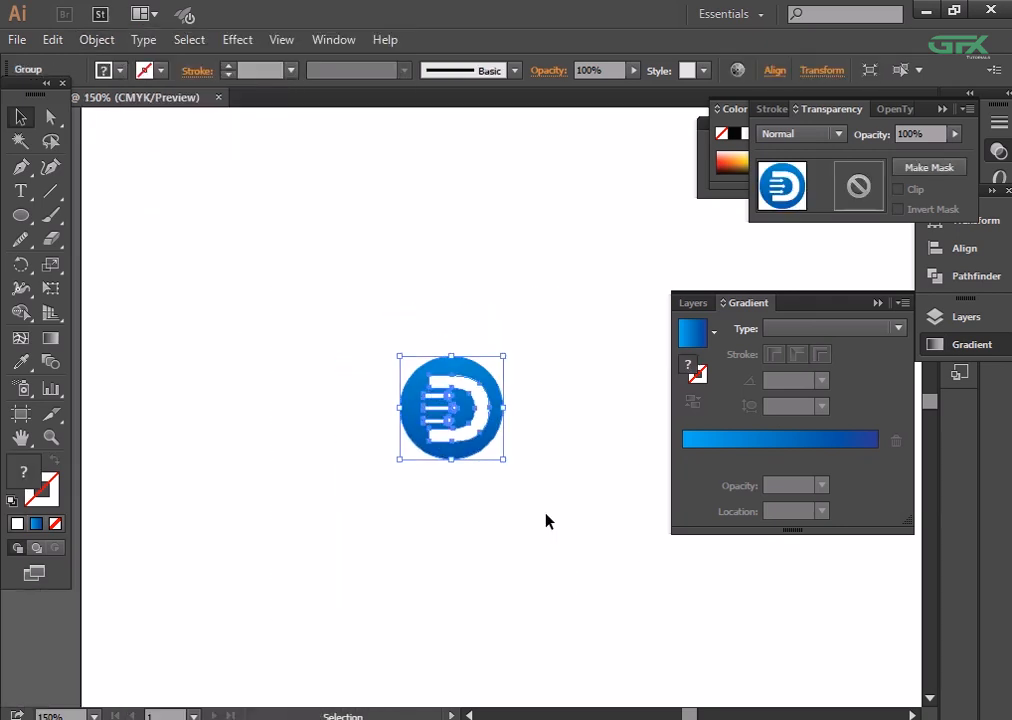
left_click_drag(501, 461, 382, 330)
left_click(602, 584)
key("ctrl+minus")
key("ctrl+minus")
key("ctrl+minus")
left_click_drag(513, 434, 515, 418)
left_click(599, 486)
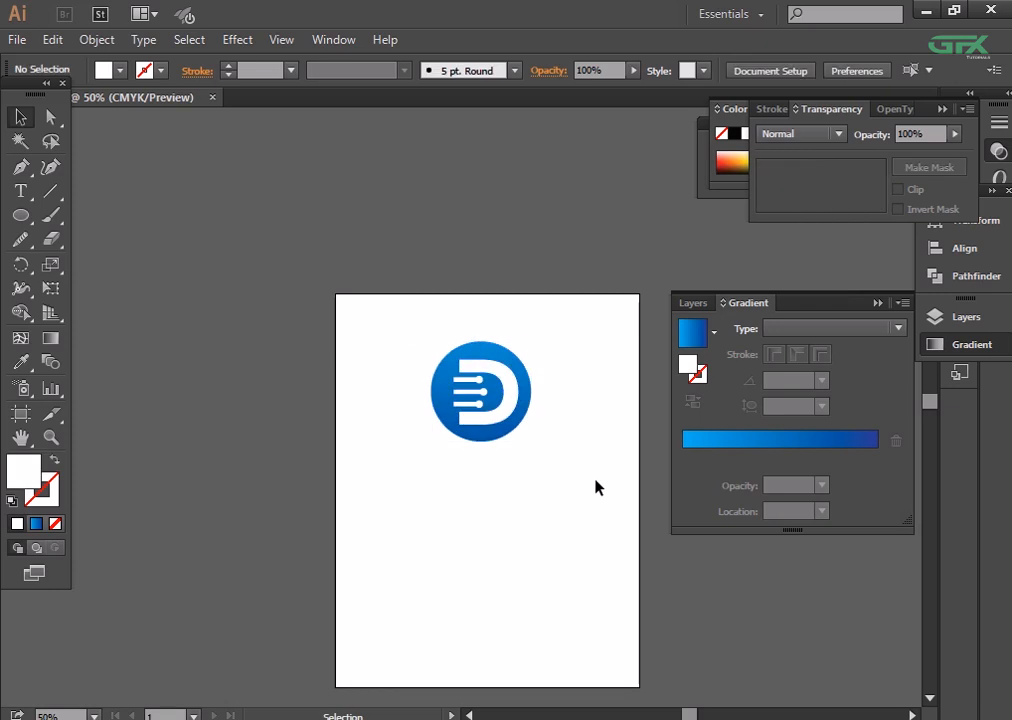
- Add a point text reading "Digi World" below the circle logo
key("ctrl+plus")
key("ctrl+plus")
key("ctrl+plus")
left_click(560, 452)
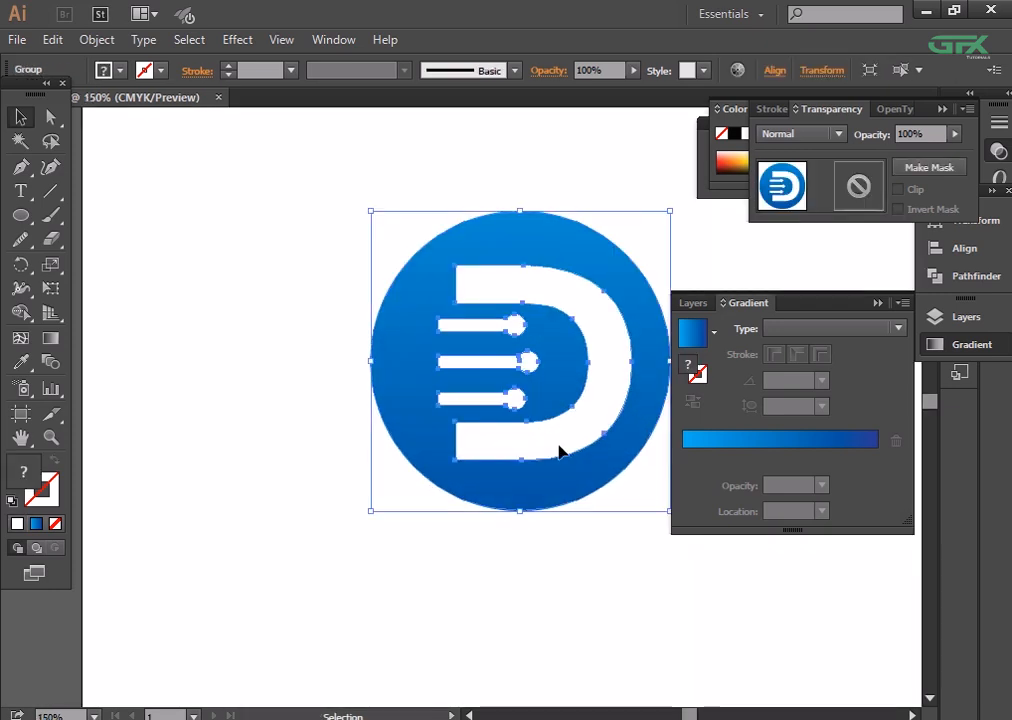
left_click(548, 555)
key("t")
left_click_drag(287, 495, 237, 341)
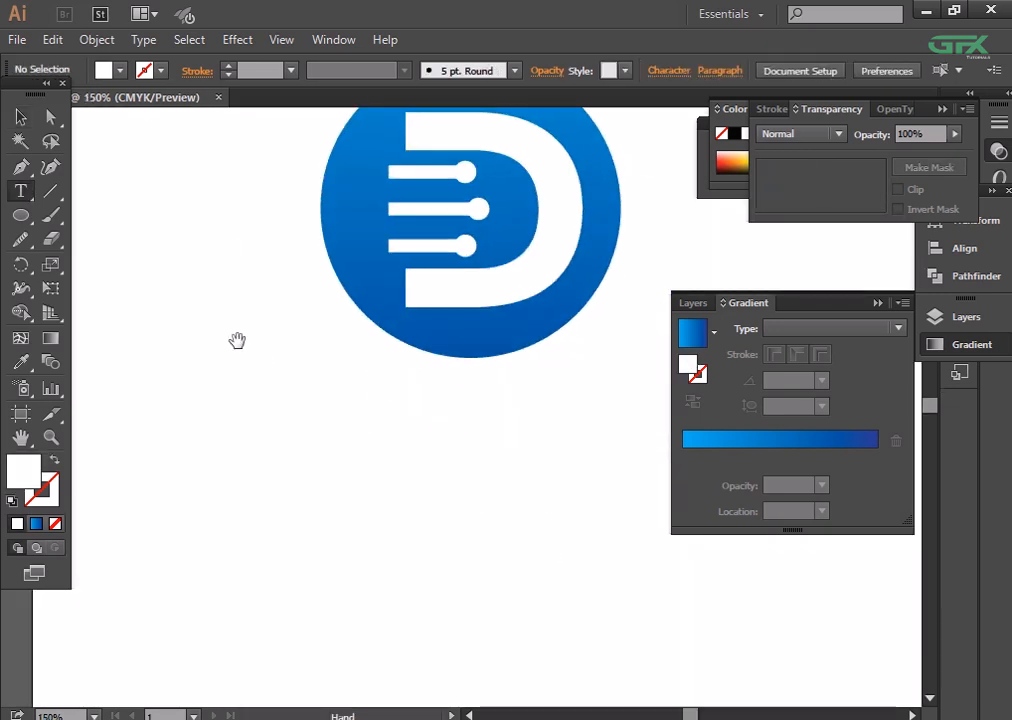
left_click(305, 443)
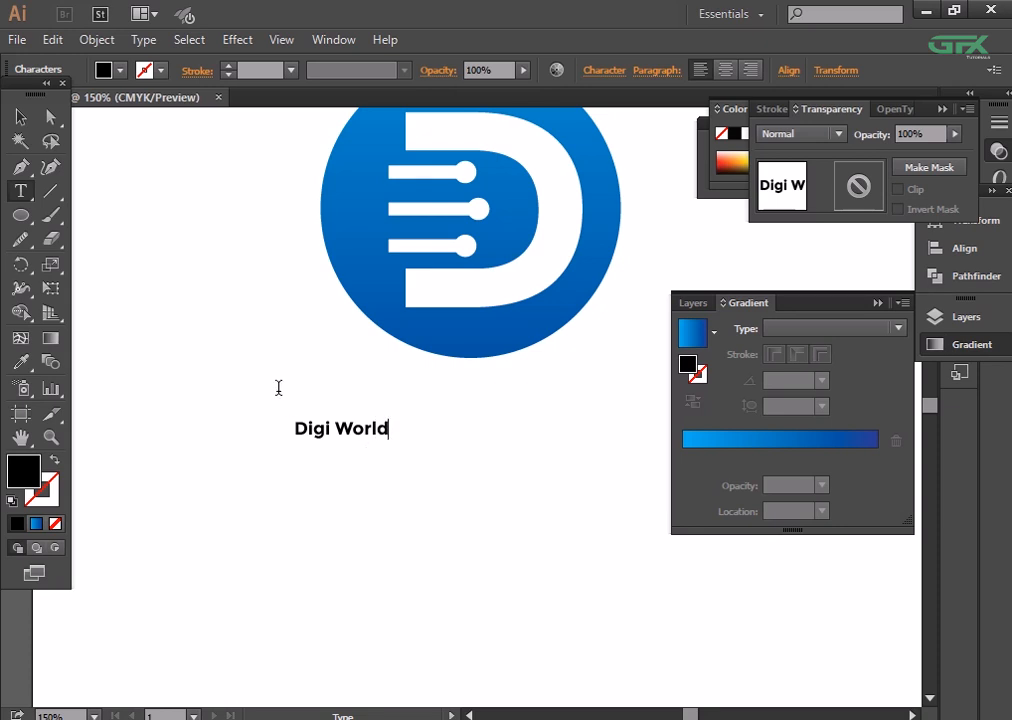
- Enlarge the Digi World text to about 37 pt and position it centrally beneath the circle
left_click(24, 115)
left_click_drag(397, 449, 486, 458)
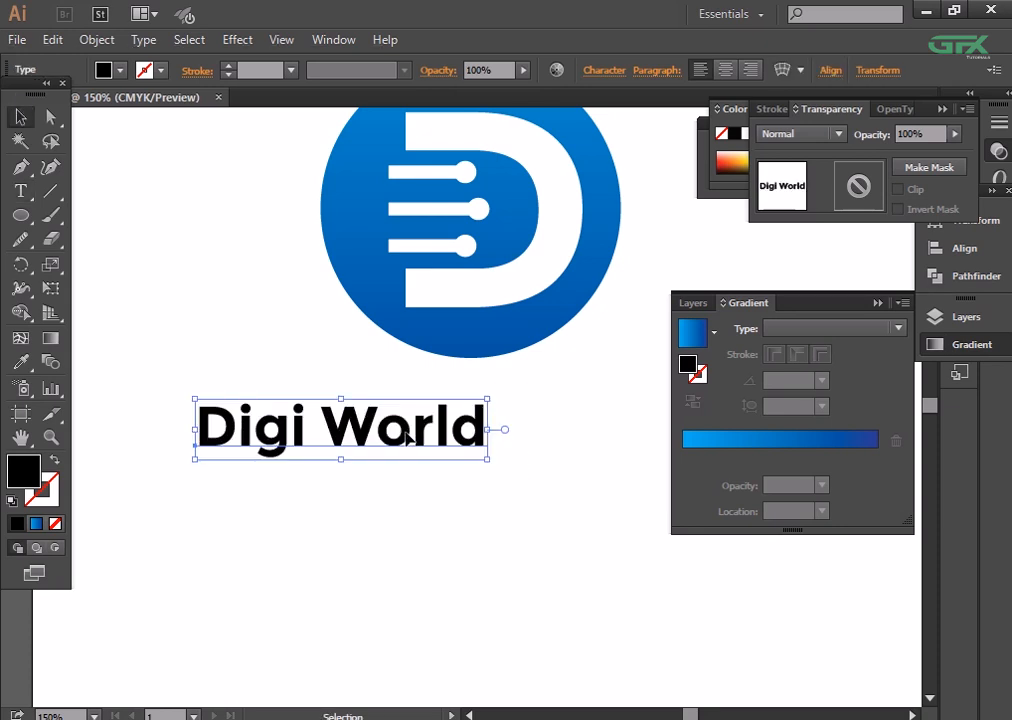
left_click_drag(413, 429, 548, 423)
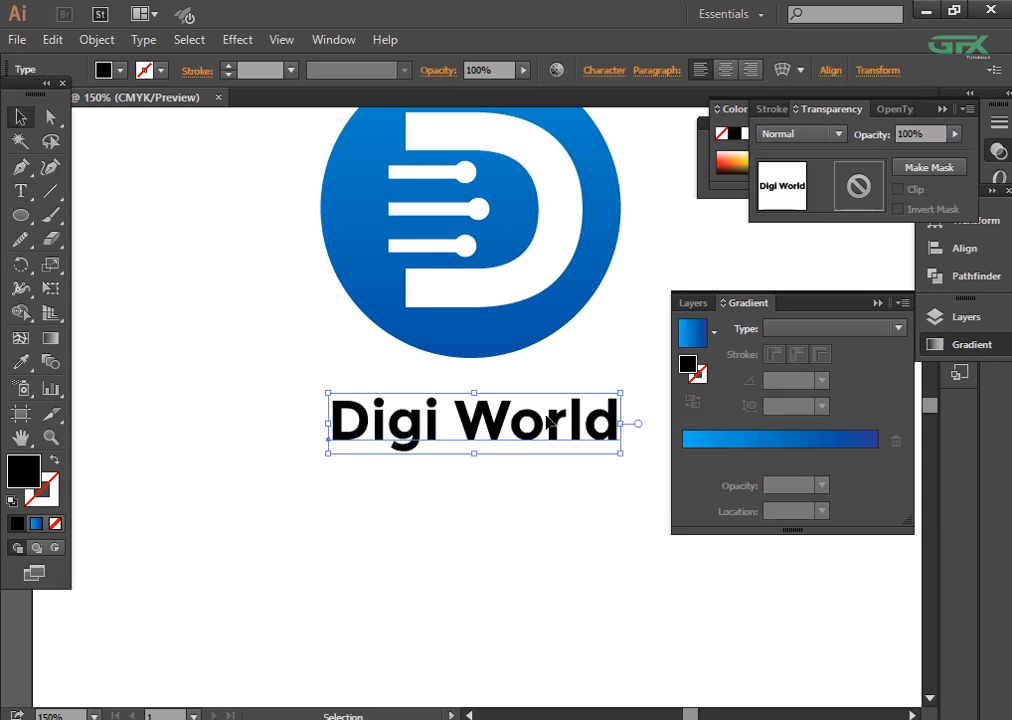
- Search the fonts for Panton, and try Panton-Trial Thin and a heavier style on the Digi World text
left_click(624, 71)
type("pat")
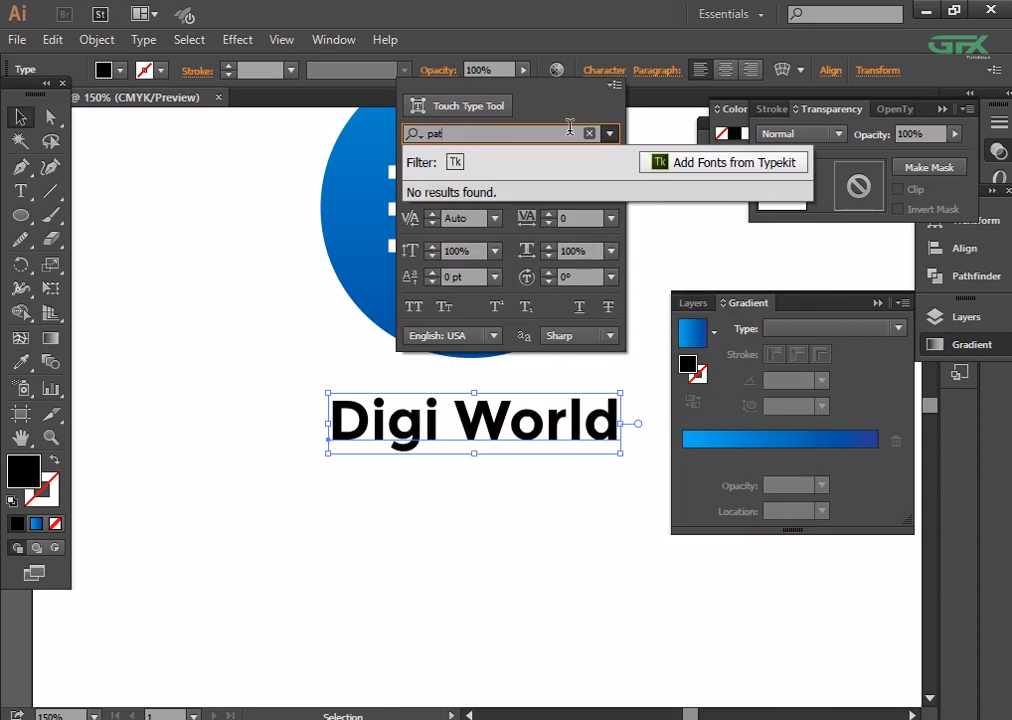
key("BackSpace")
key("BackSpace")
type("anton")
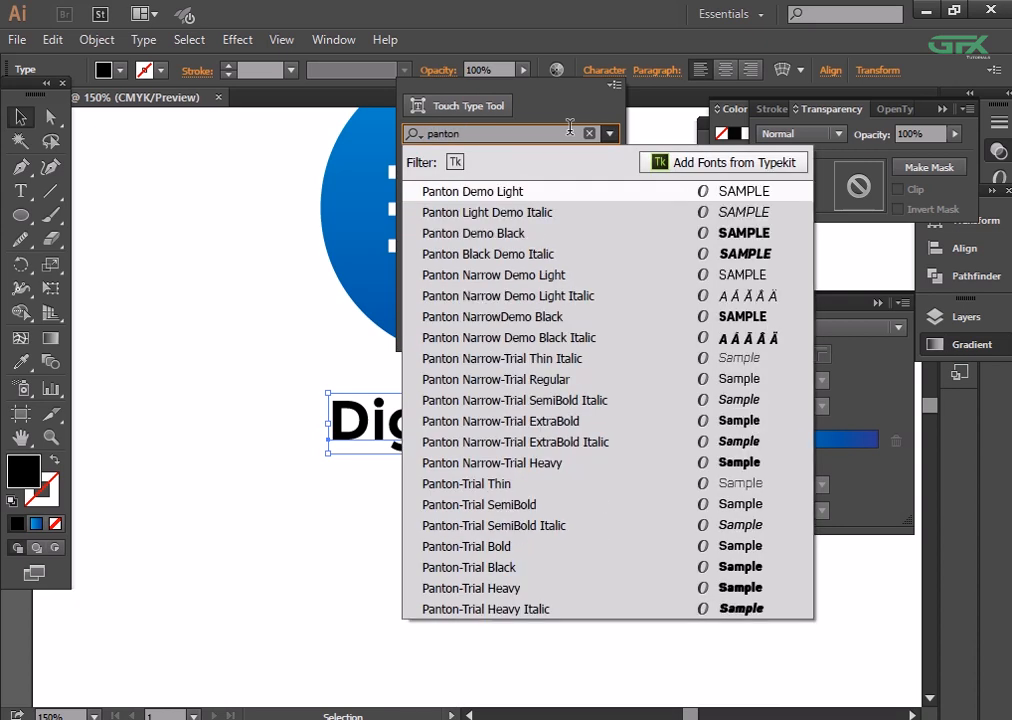
left_click(583, 483)
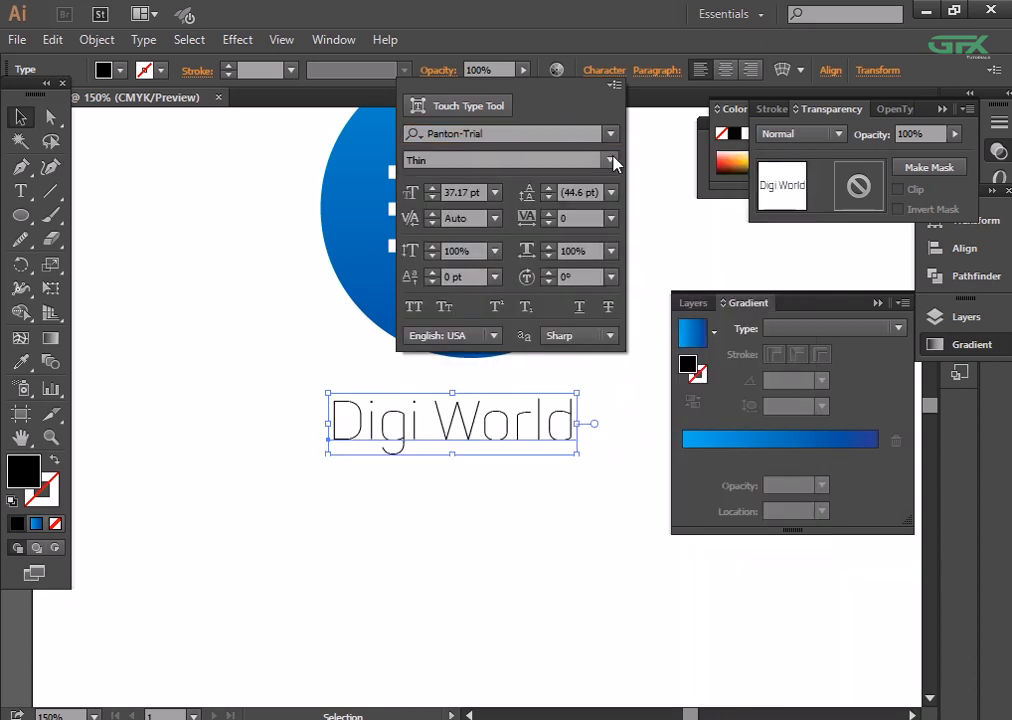
left_click(612, 161)
left_click(560, 251)
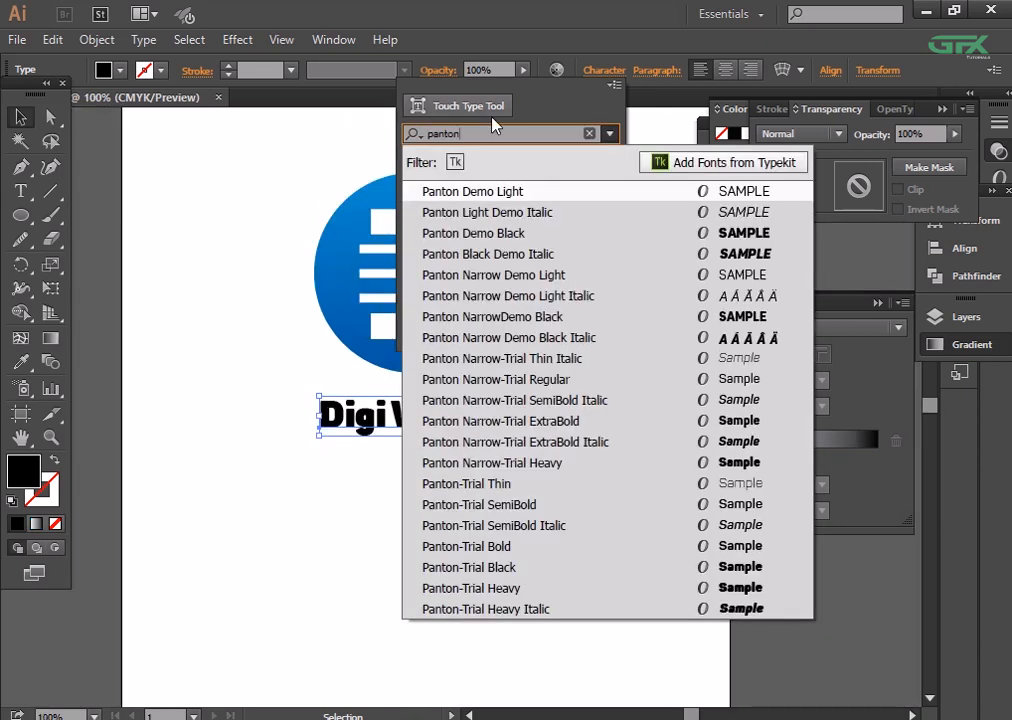
- Set the text's font to Panton in the Black Caps style
key("Return")
left_click(607, 162)
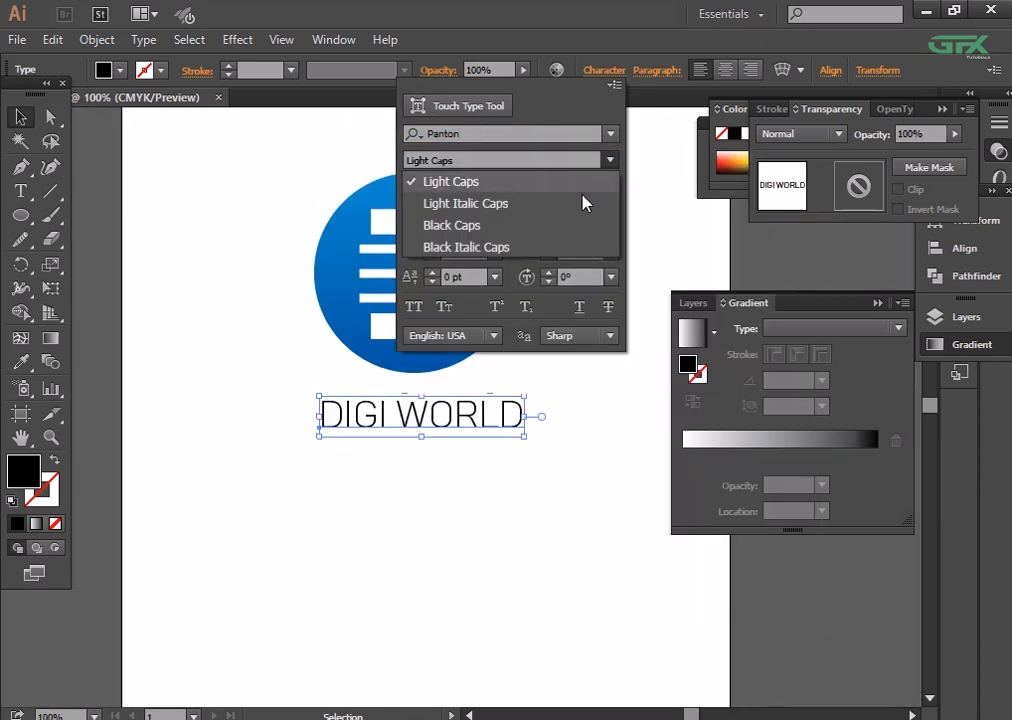
left_click(567, 235)
left_click(196, 347)
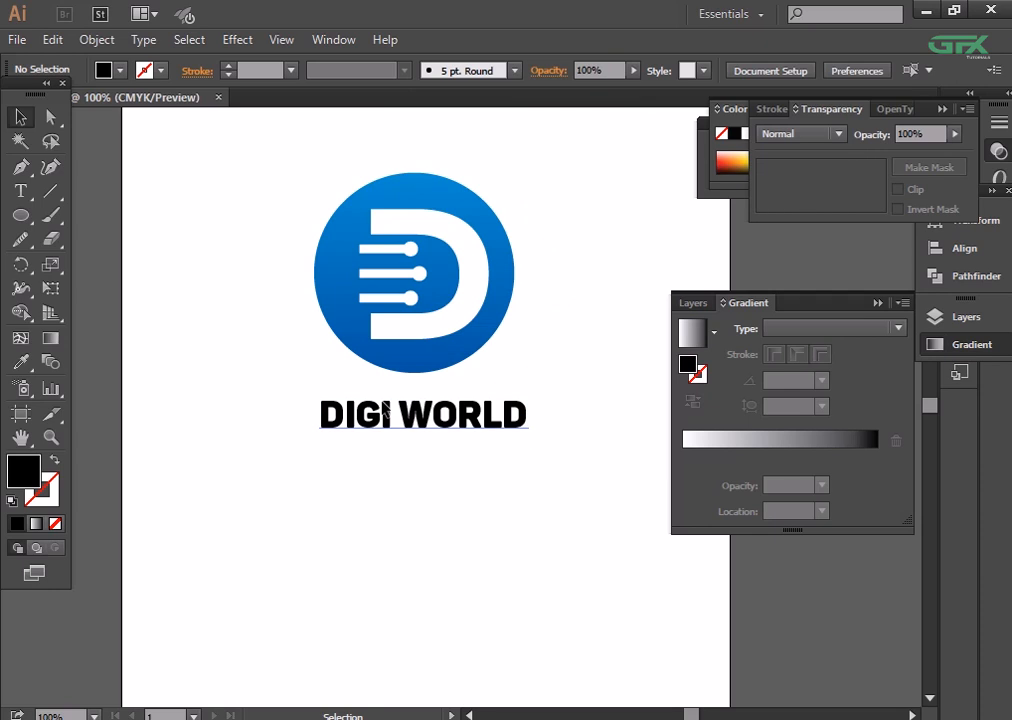
- Set the tracking of the DIGI WORLD text to 11
left_click(383, 404)
left_click(606, 71)
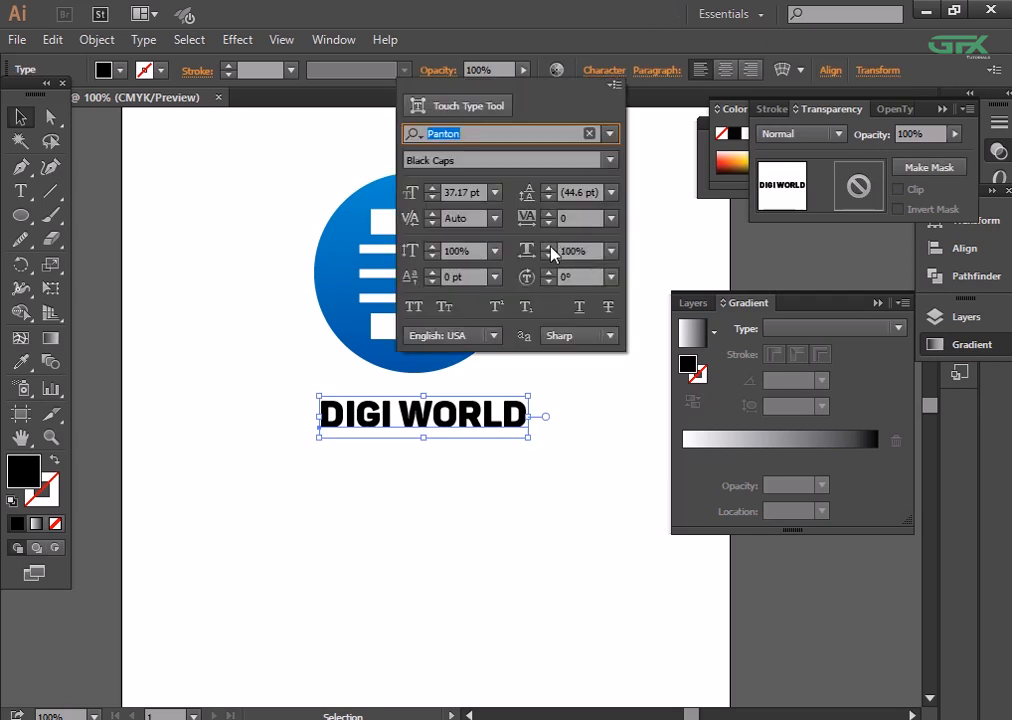
left_click(549, 214)
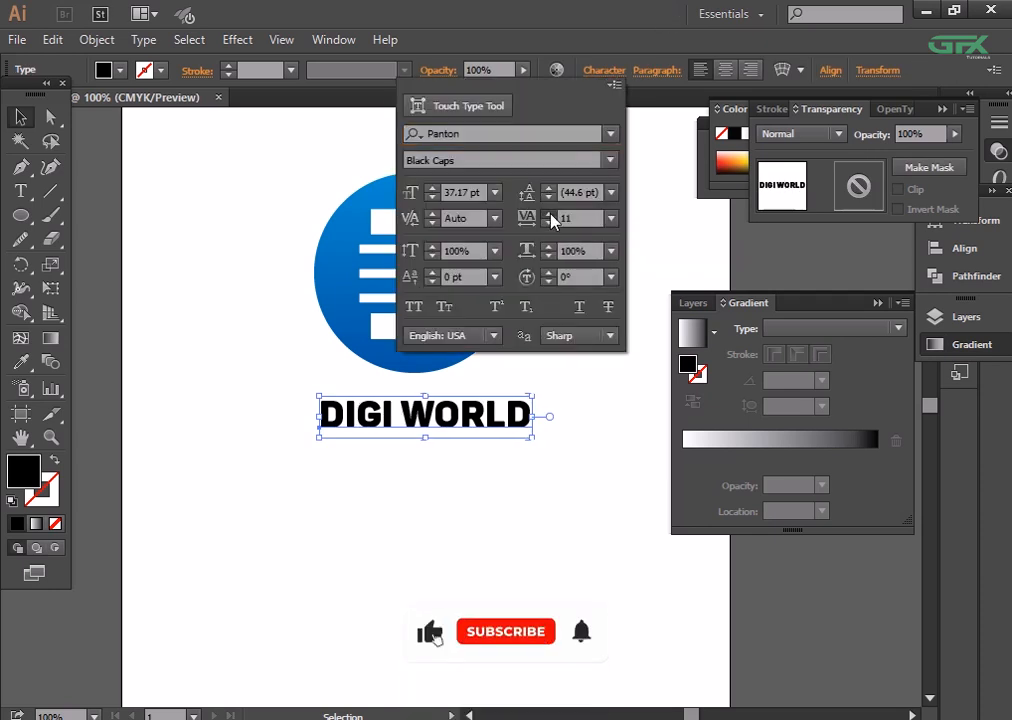
left_click(556, 420)
- Enlarge the DIGI WORLD text slightly so that it spans a little wider than the circle
left_click(508, 425)
left_click_drag(533, 437, 551, 460)
left_click(572, 482)
key("ctrl+minus")
key("ctrl+minus")
key("ctrl+plus")
key("ctrl+plus")
key("ctrl+plus")
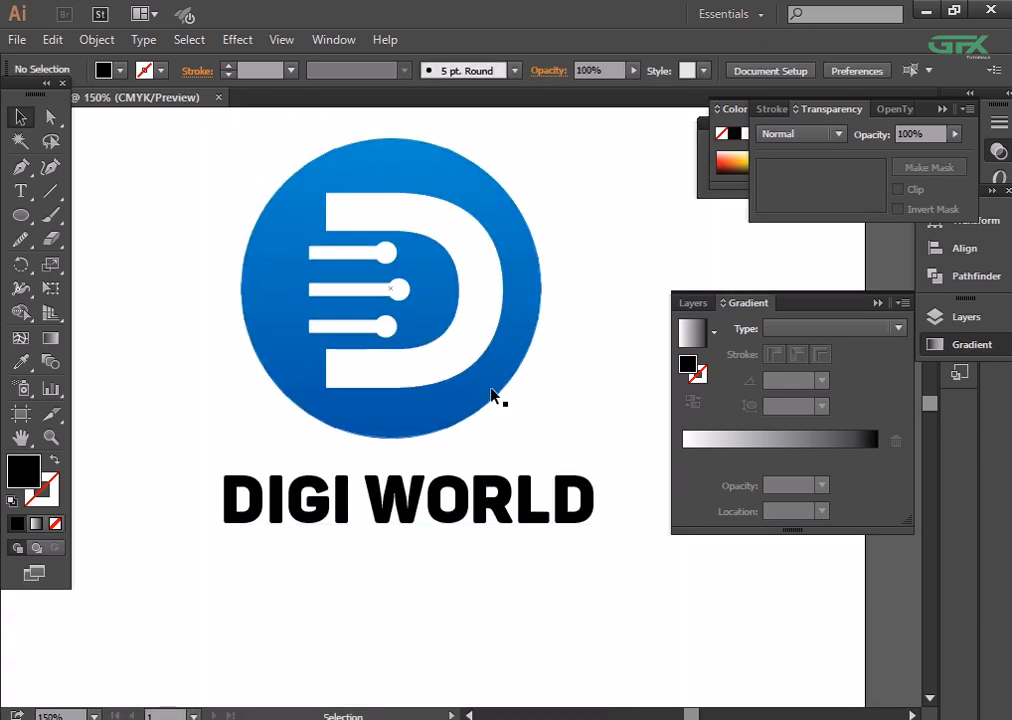
- Try enlarging the white D slightly about its centre inside the nested logo groups
double_click(447, 378)
left_click(447, 378)
double_click(469, 344)
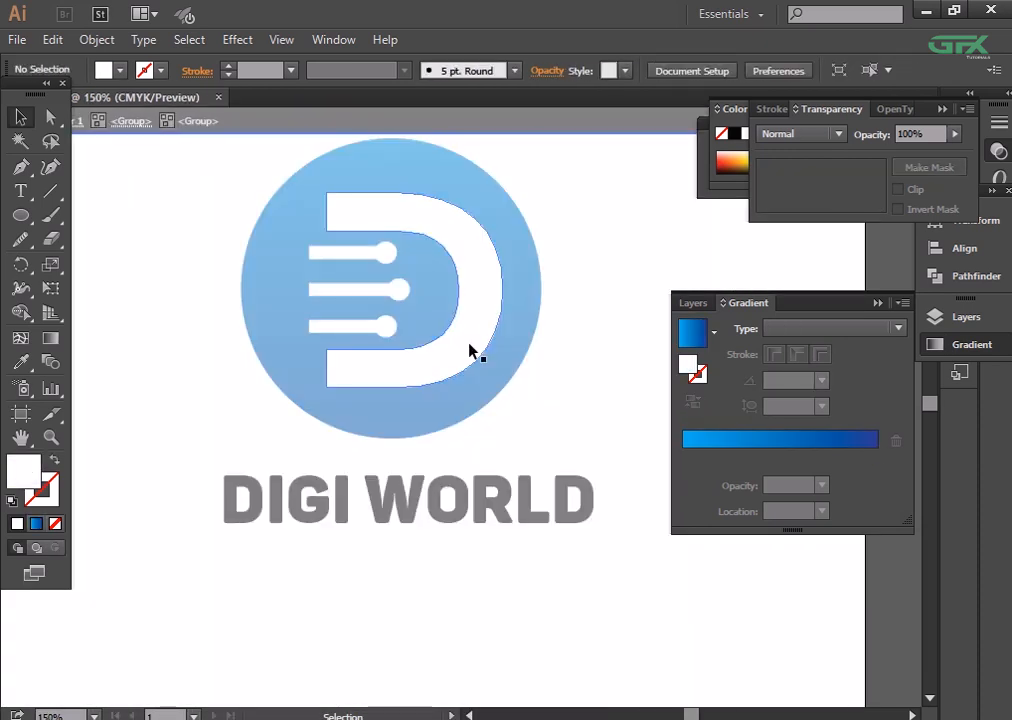
double_click(469, 344)
double_click(469, 344)
left_click(469, 344)
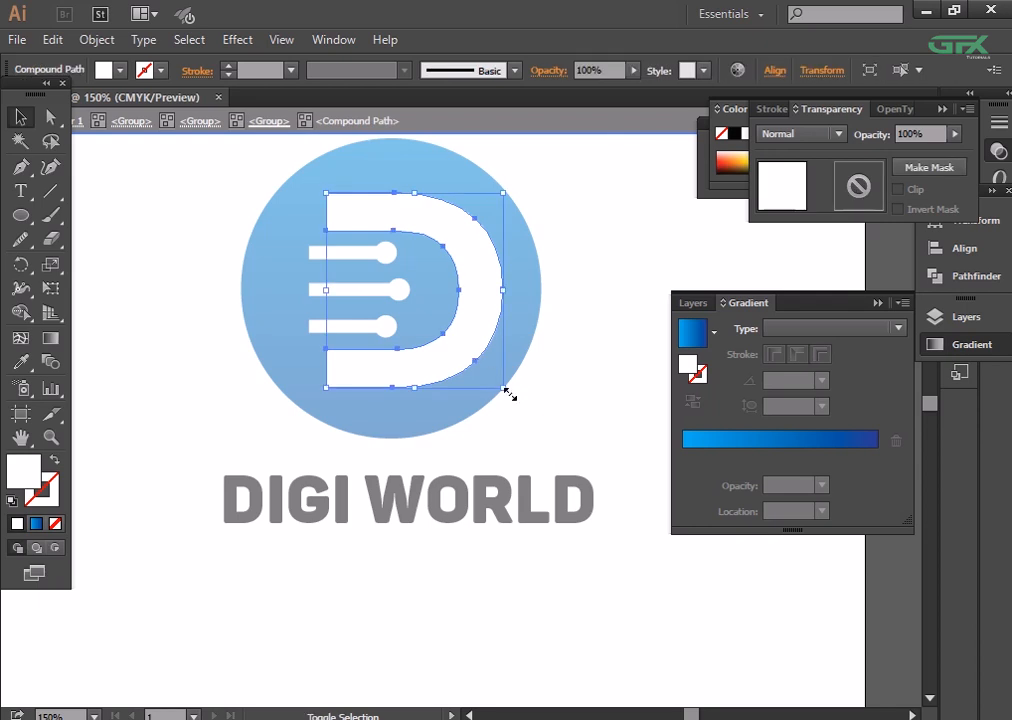
left_click_drag(506, 389, 513, 397)
double_click(554, 422)
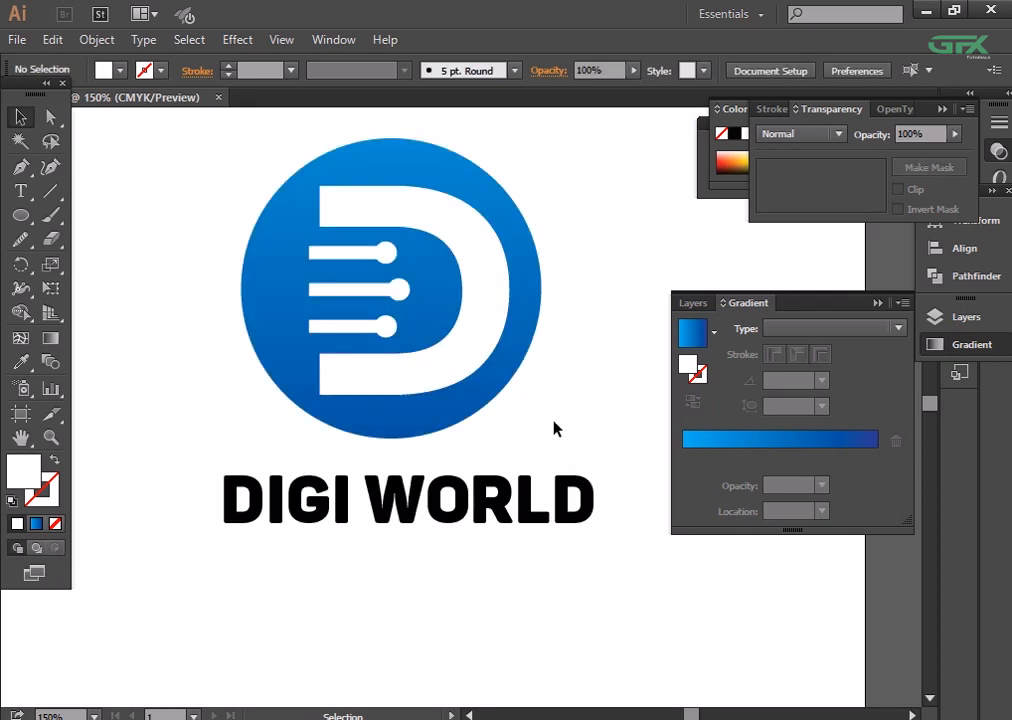
- Scale the logo and text together down to about 70% and move them near the artboard's upper edge
key("ctrl+minus")
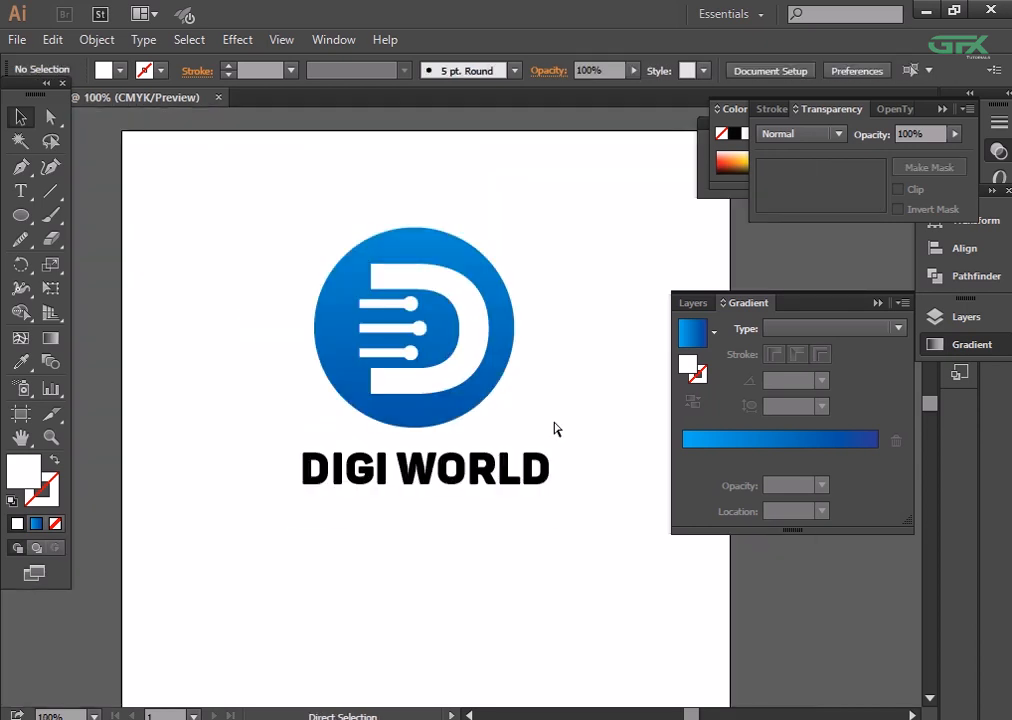
key("ctrl+minus")
key("ctrl+minus")
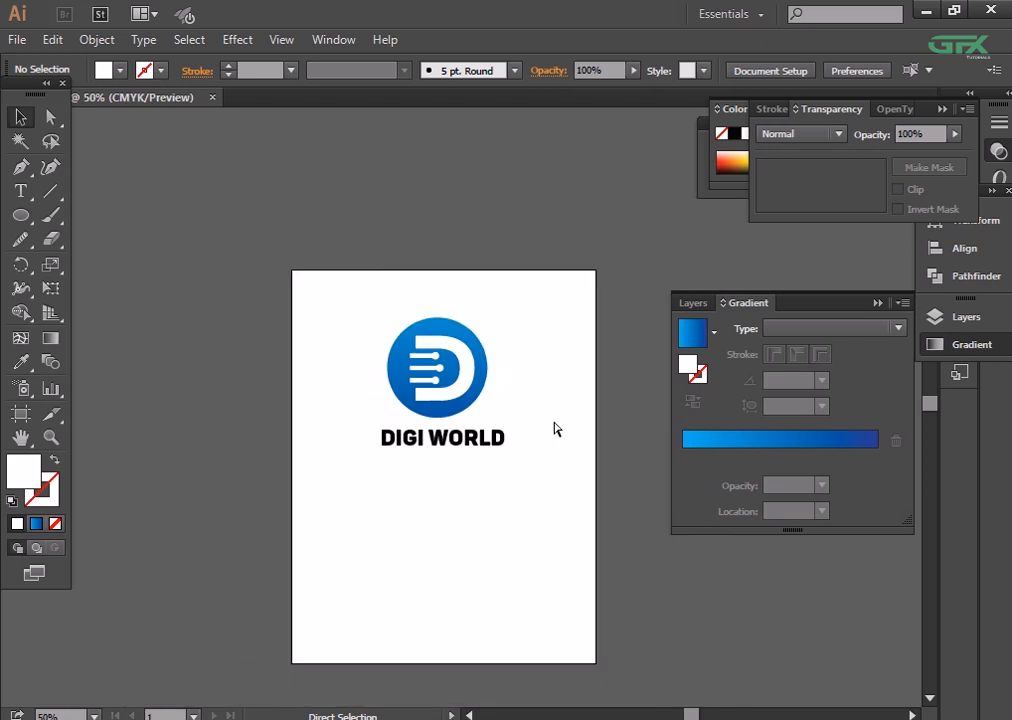
key("ctrl+plus")
left_click_drag(368, 289, 497, 441)
left_click(538, 481)
left_click(454, 370)
left_click(540, 452)
left_click_drag(438, 393, 430, 333)
left_click(598, 452)
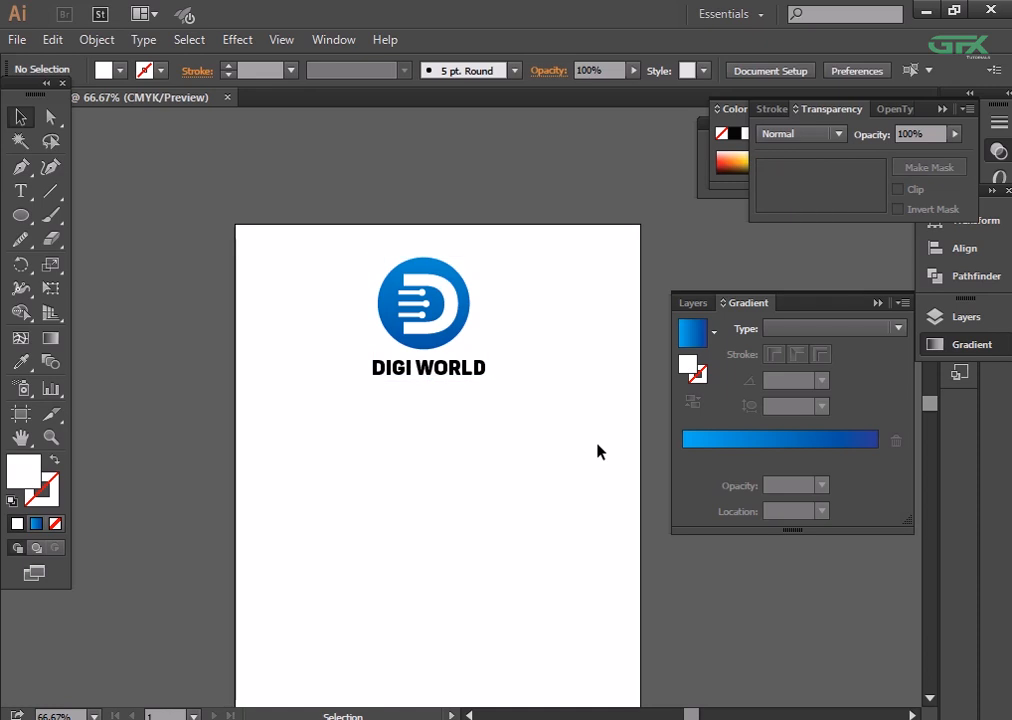
- Draw a rectangle covering the upper third of the artboard at full width, and send it behind the logo
left_click_drag(531, 490, 507, 405)
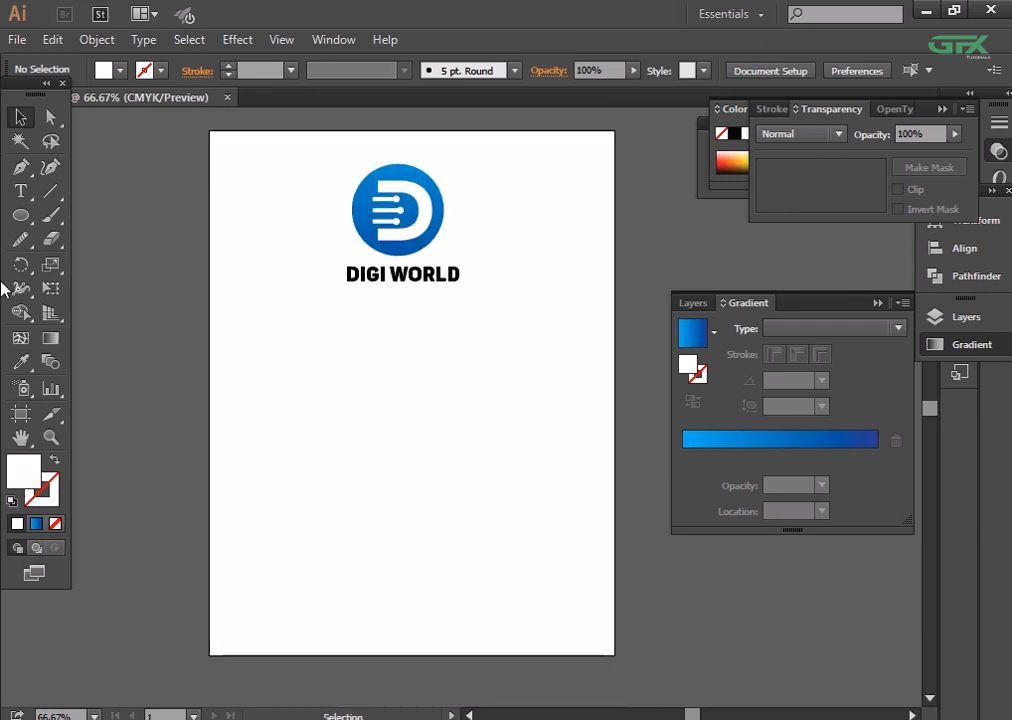
left_click_drag(20, 215, 110, 214)
left_click_drag(209, 131, 614, 305)
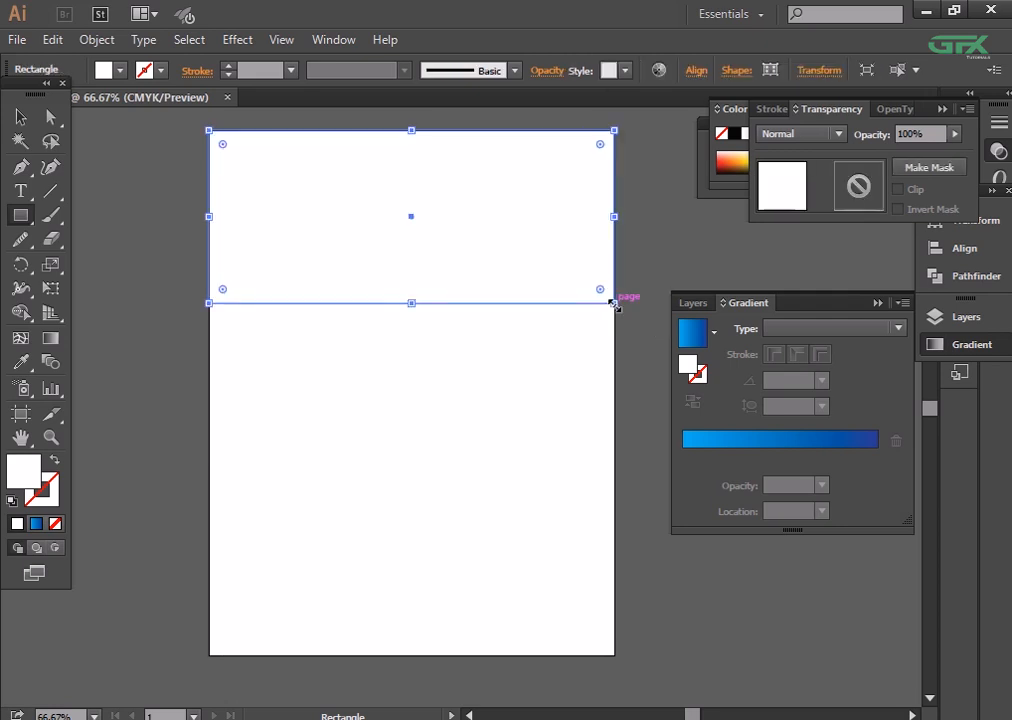
right_click(440, 275)
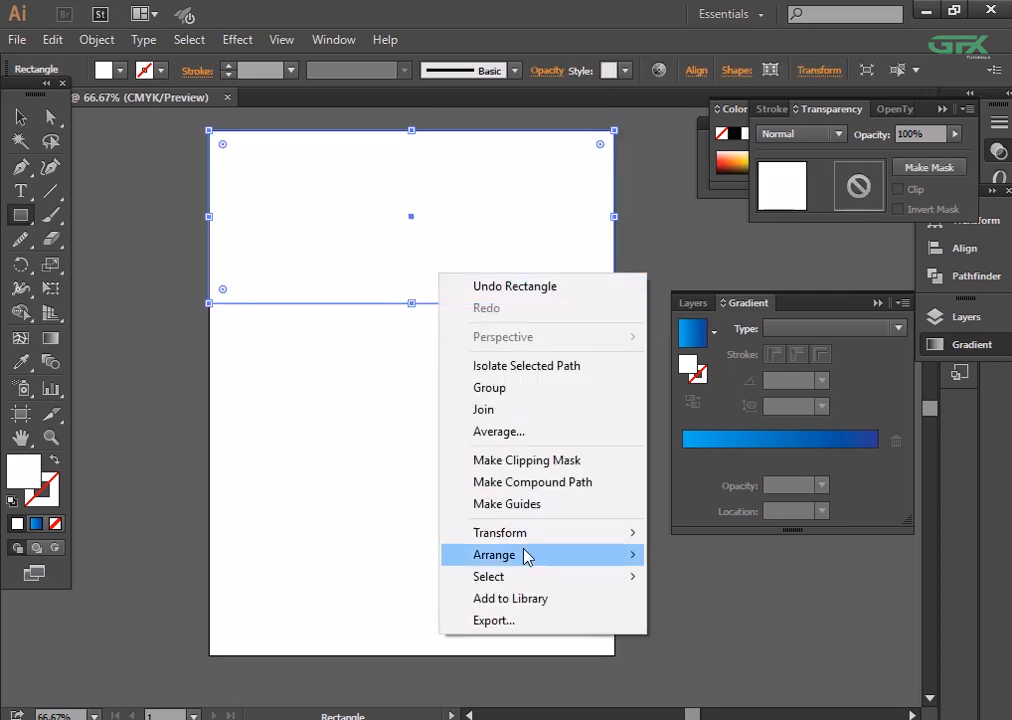
mouse_move(524, 555)
left_click(709, 620)
key("v")
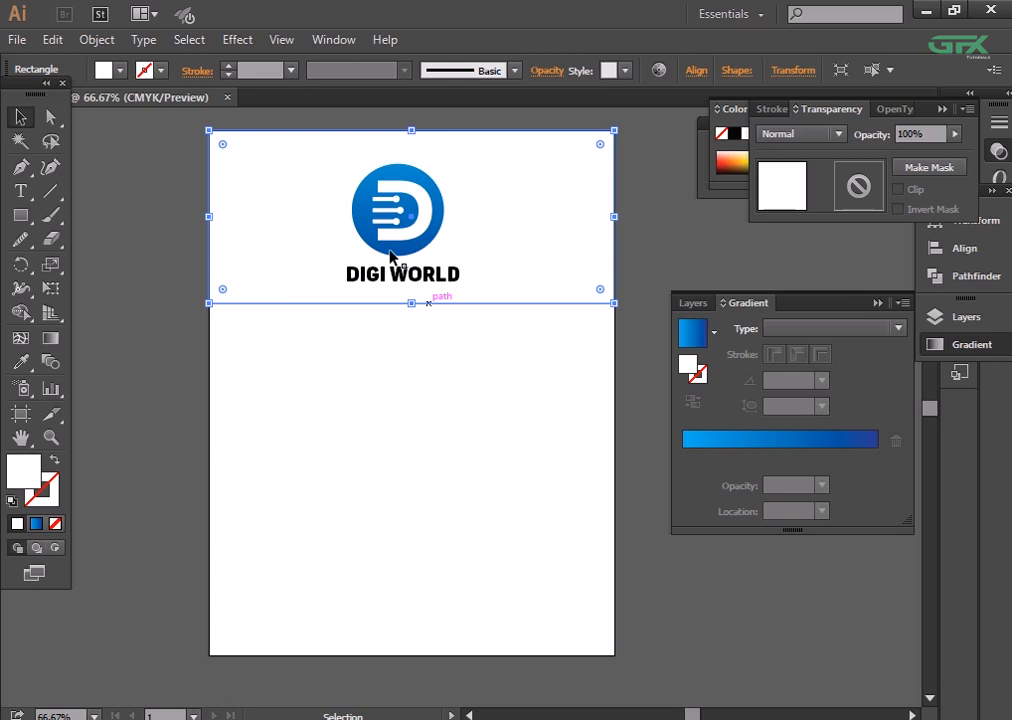
- Fill the background rectangle with a very light grey swatch
left_click(120, 71)
left_click(158, 163)
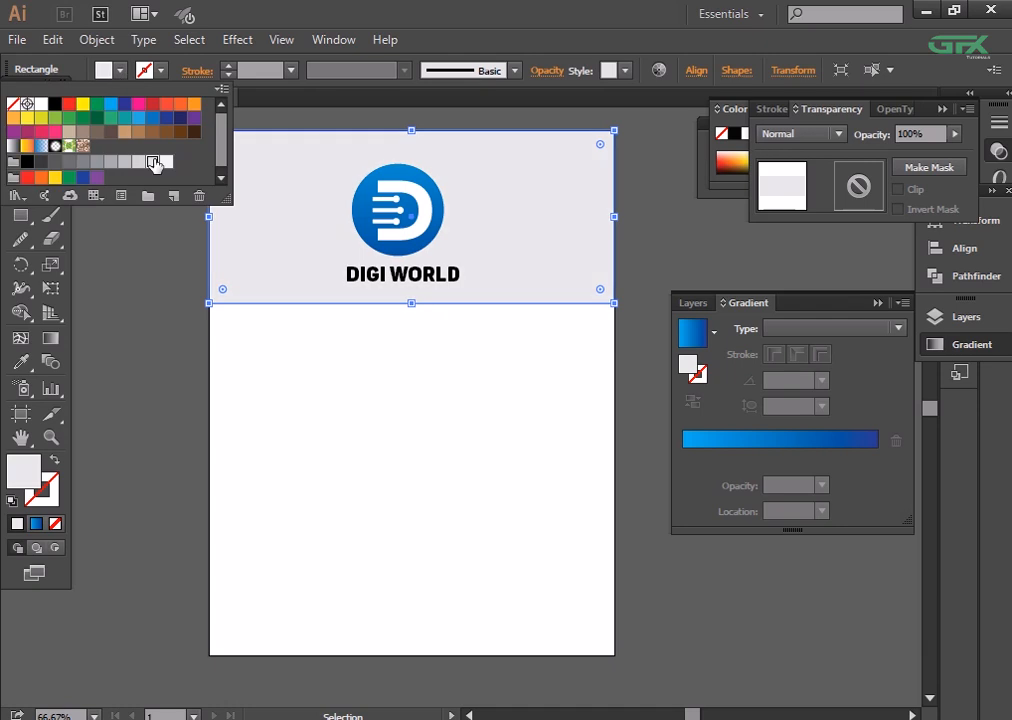
left_click(187, 355)
- Centre the logo and its text horizontally and vertically on the light grey rectangle
left_click_drag(397, 257, 401, 258)
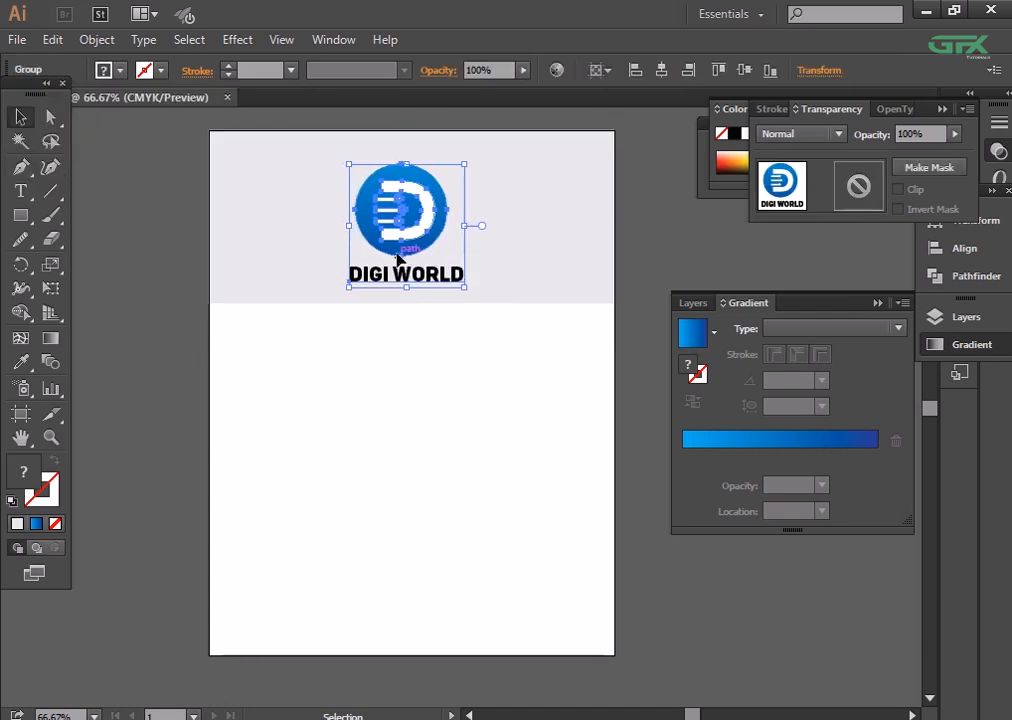
left_click(533, 212, "shift")
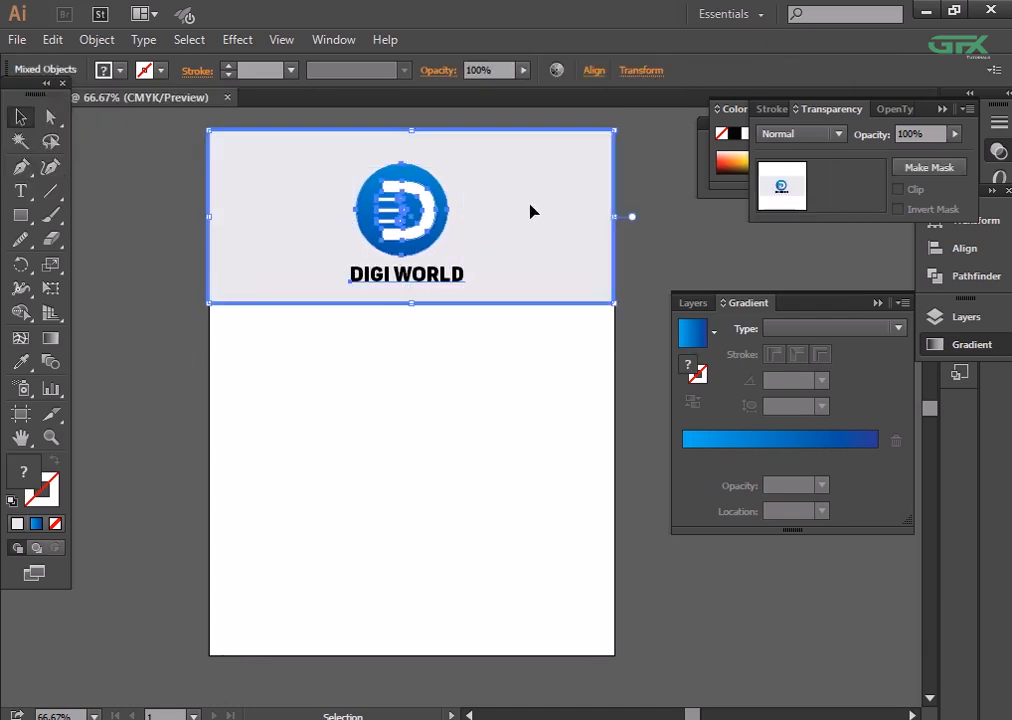
left_click(600, 71)
left_click(429, 121)
left_click(550, 121)
left_click(533, 375)
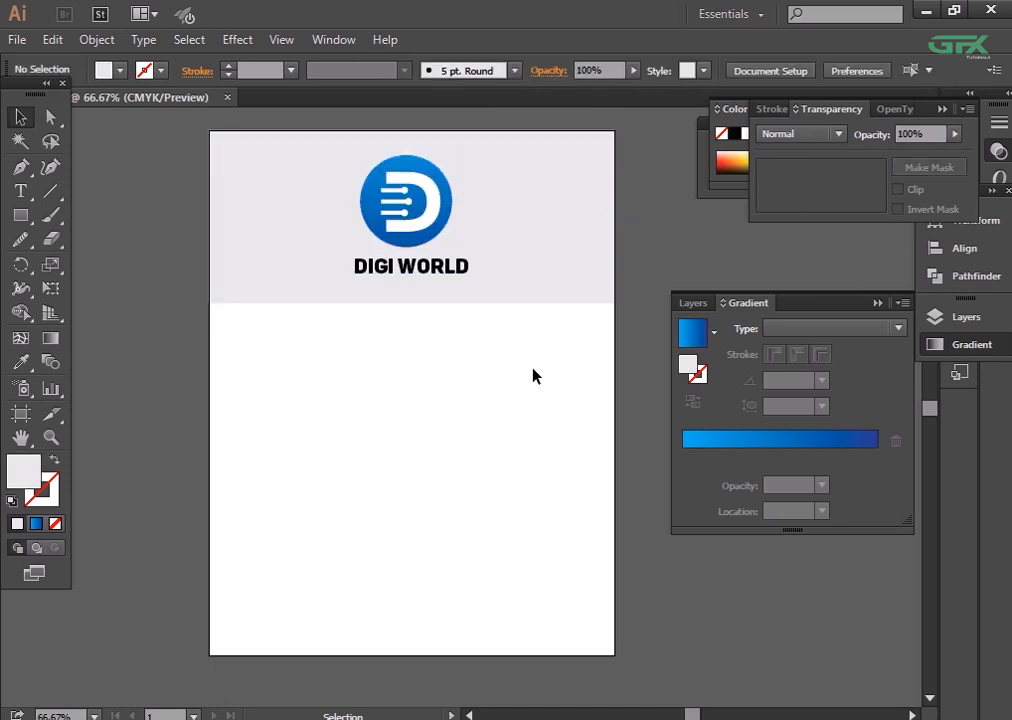
- Duplicate the light grey panel with its logo and name twice downward, filling the artboard with three stacked panels
left_click_drag(183, 101, 578, 339)
left_click_drag(490, 242, 490, 420)
key("ctrl+d")
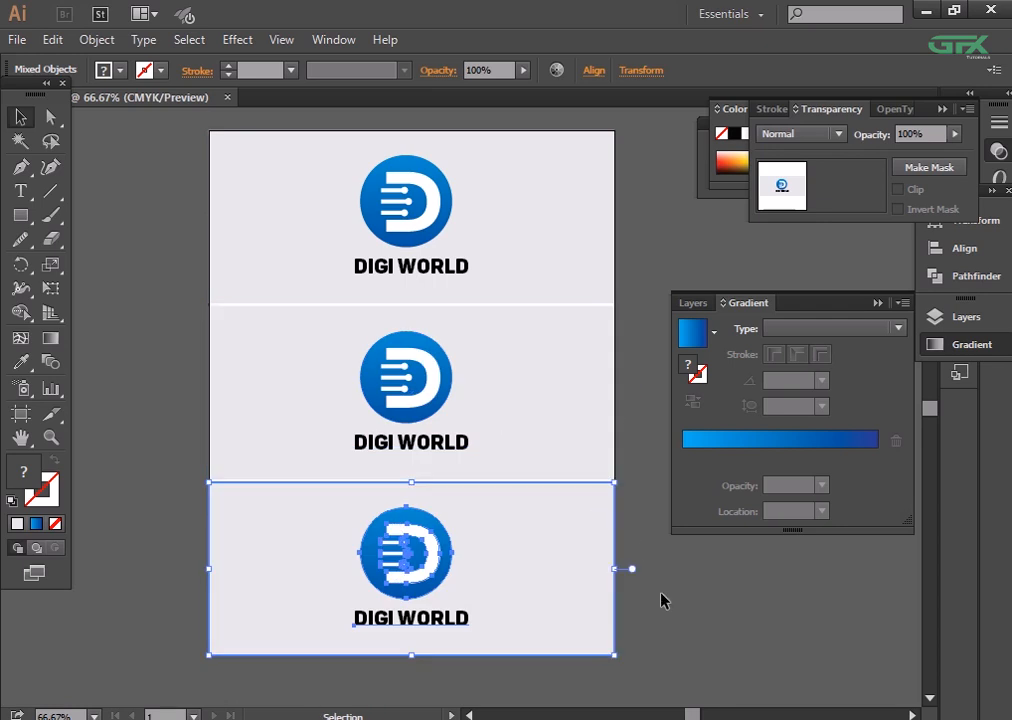
left_click(662, 599)
- Fill the middle panel's background rectangle with black
left_click(542, 354)
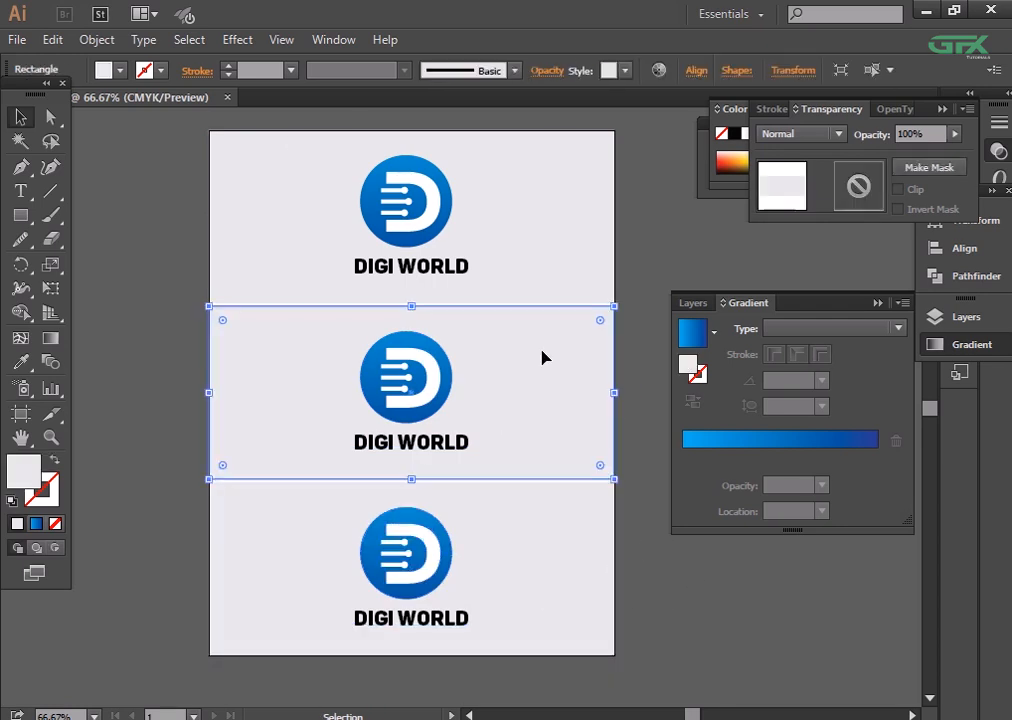
left_click(118, 70)
left_click(55, 105)
left_click(160, 262)
- Fill the lowest panel's background rectangle with the blue gradient sampled from the logo circle
left_click(555, 532)
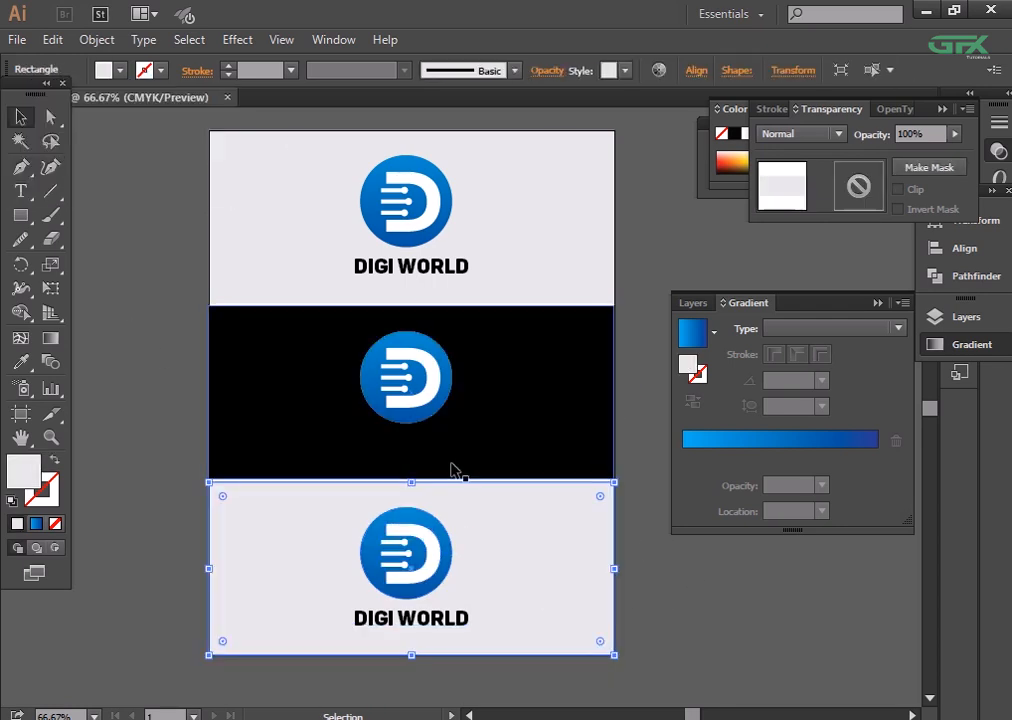
left_click(18, 363)
left_click(404, 334)
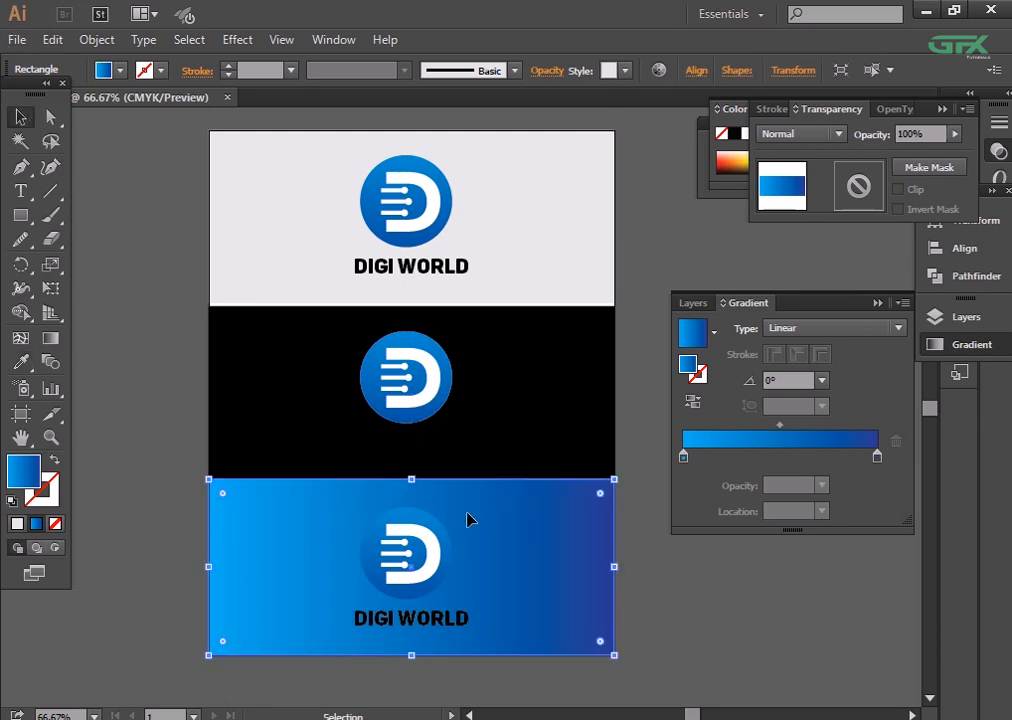
left_click(673, 572)
- Isolate the logo group on the black panel and fill its letter D mark with black
left_click(490, 402)
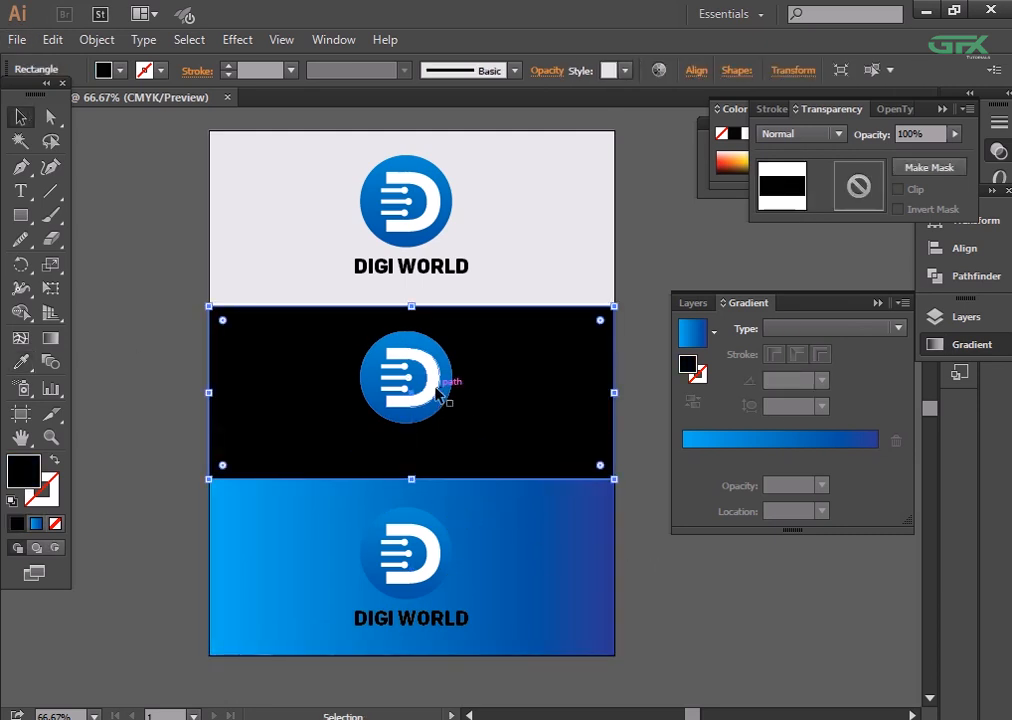
left_click(445, 389)
key("ctrl+plus")
key("ctrl+plus")
key("ctrl+plus")
key("ctrl+plus")
left_click_drag(539, 445, 722, 558)
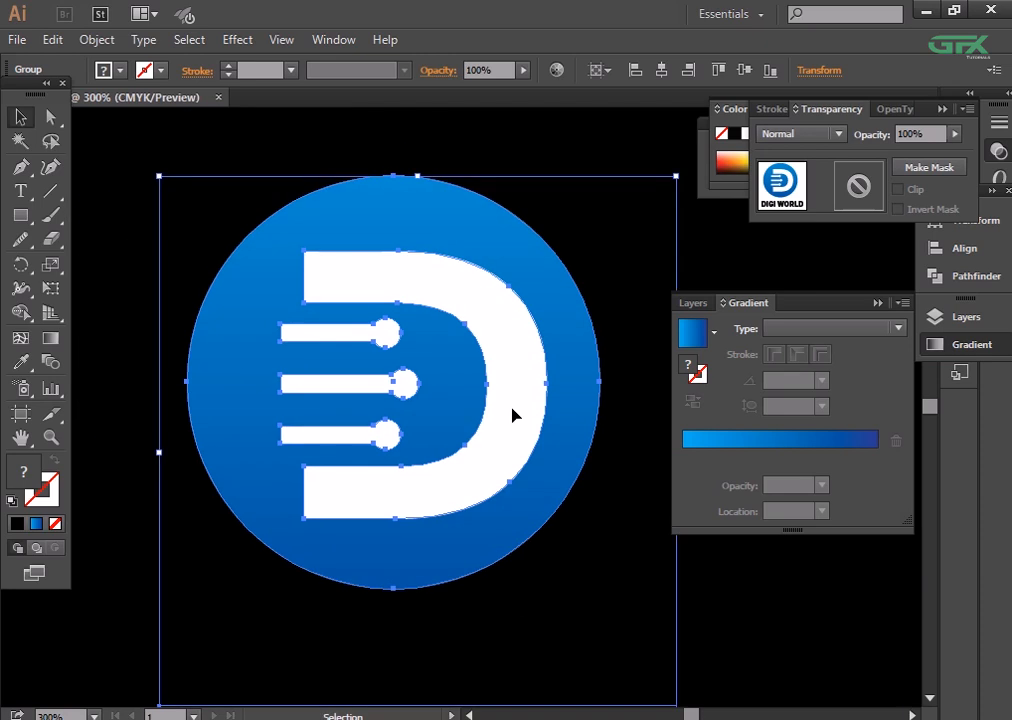
double_click(513, 416)
double_click(537, 368)
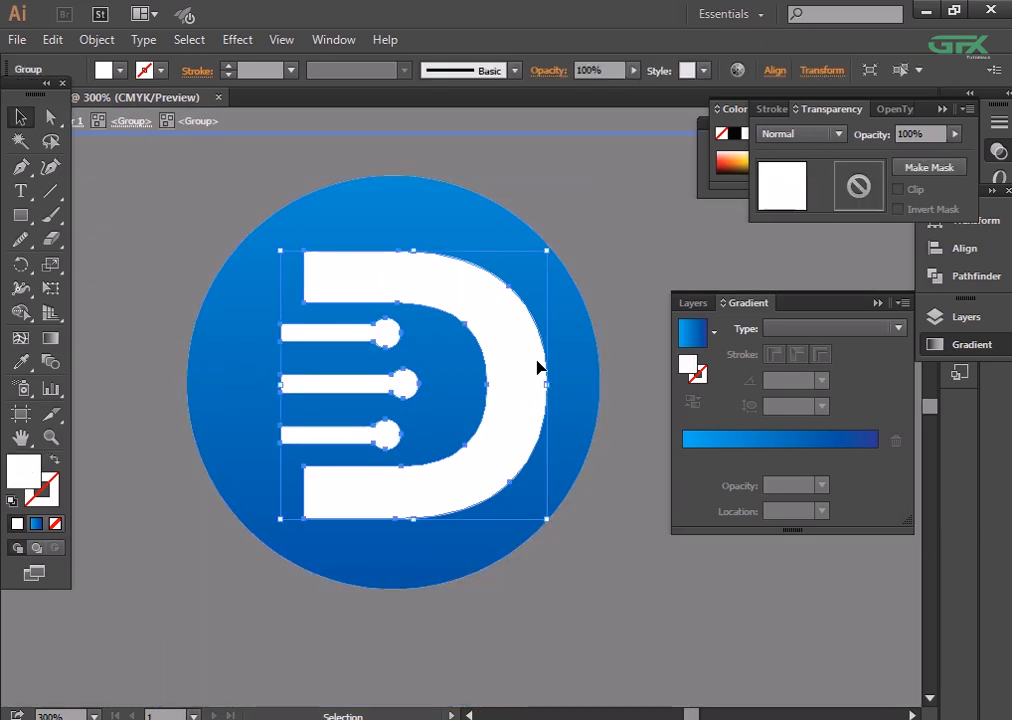
left_click(120, 70)
left_click(46, 92)
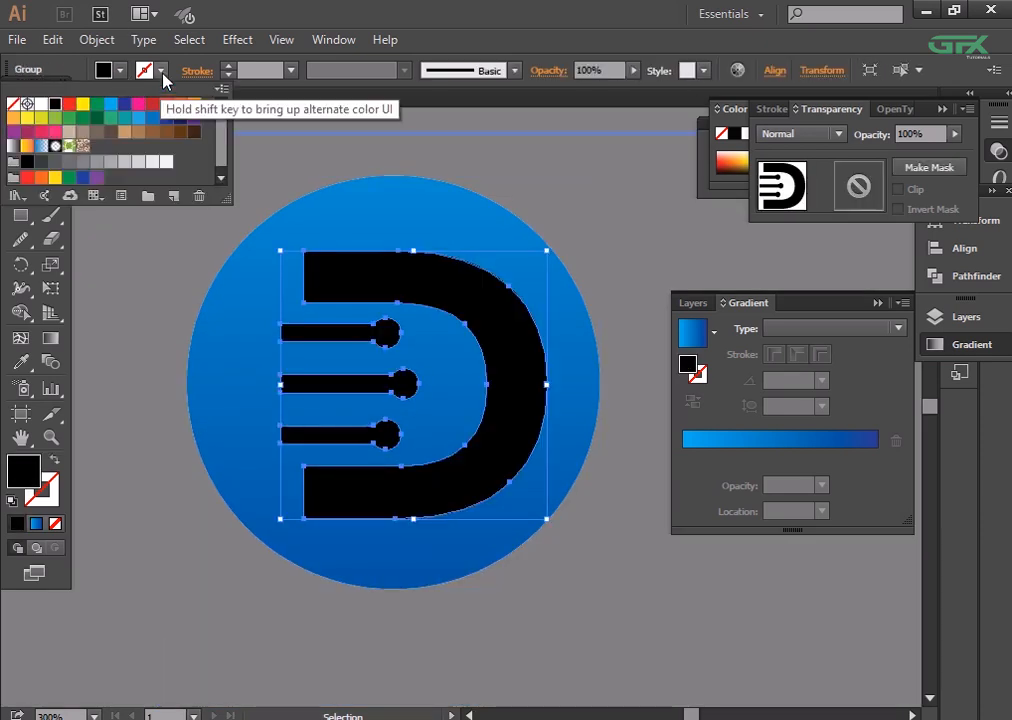
- Fill the circle behind the black D mark with white
left_click(238, 285)
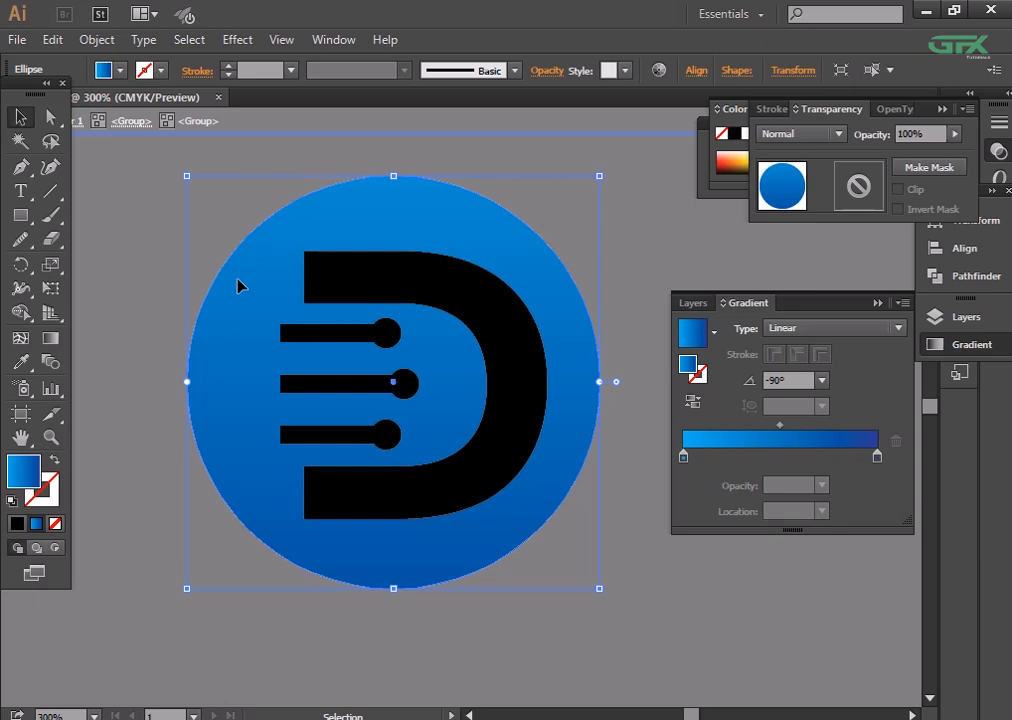
left_click(120, 70)
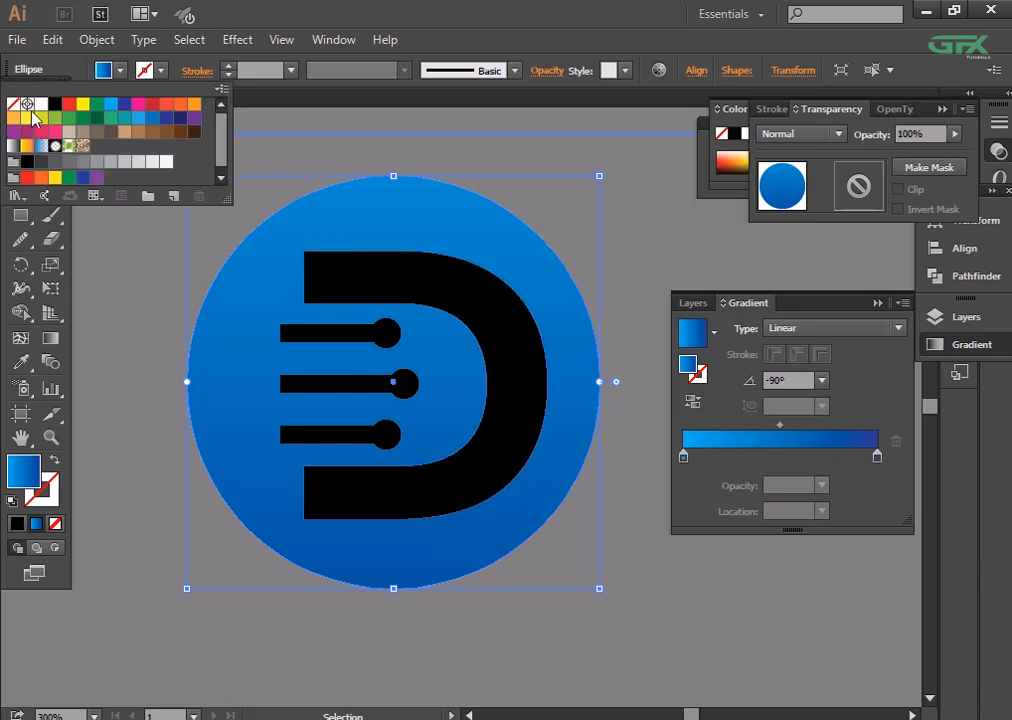
left_click(41, 104)
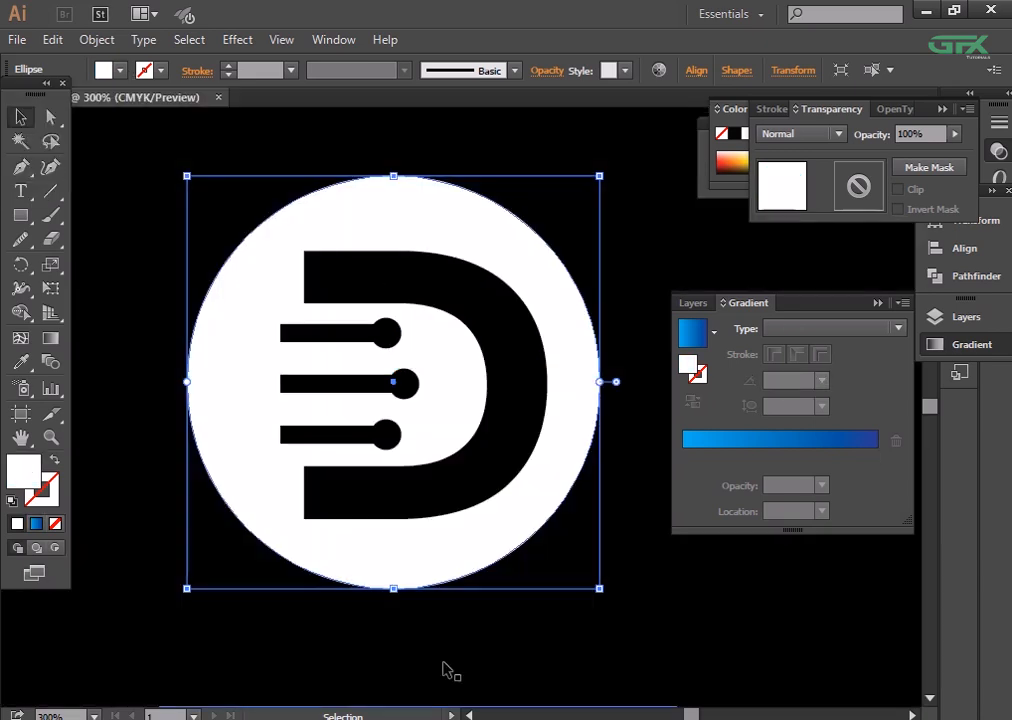
left_click(443, 664)
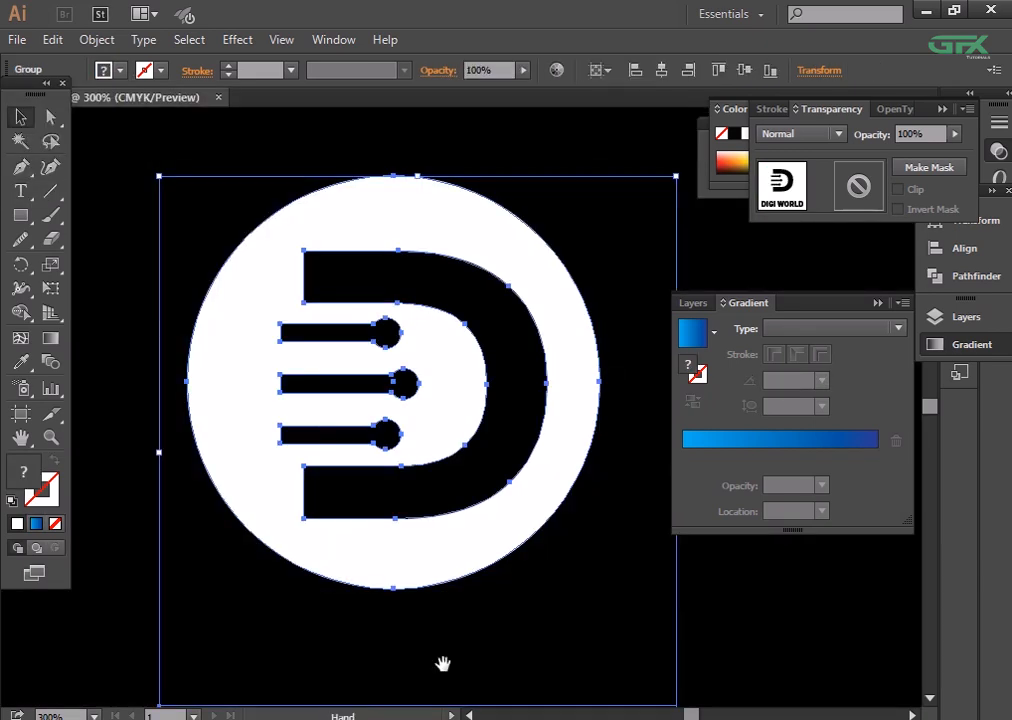
- Fill the DIGI WORLD text on the black panel with white
scroll(443, 661, "down", 3)
double_click(463, 557)
left_click(120, 70)
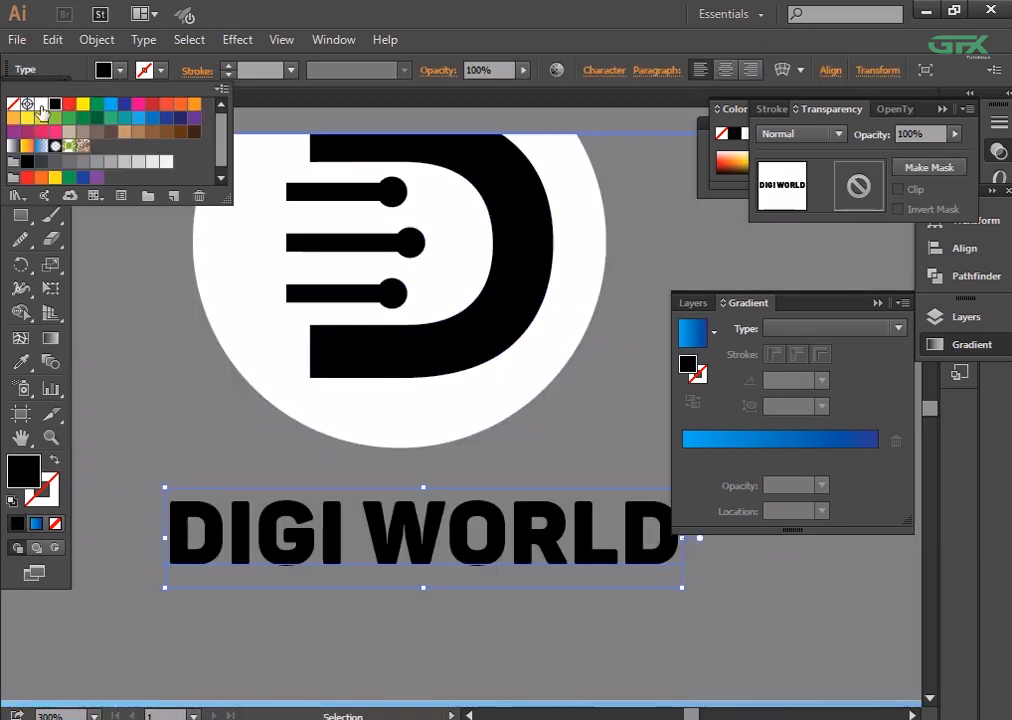
left_click(41, 104)
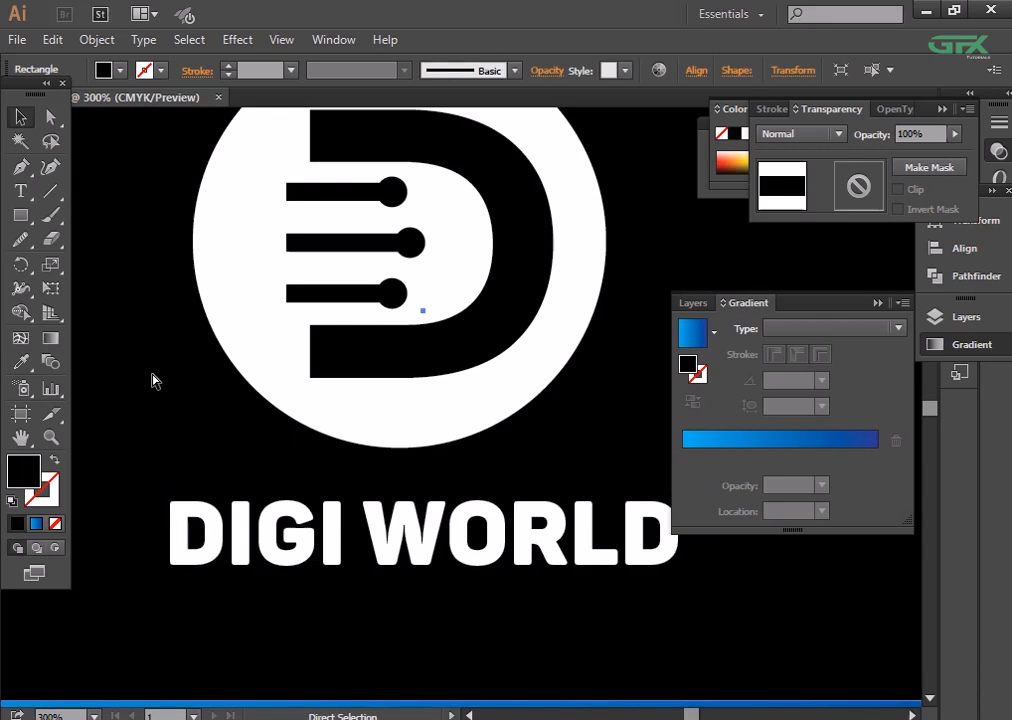
key("ctrl+0")
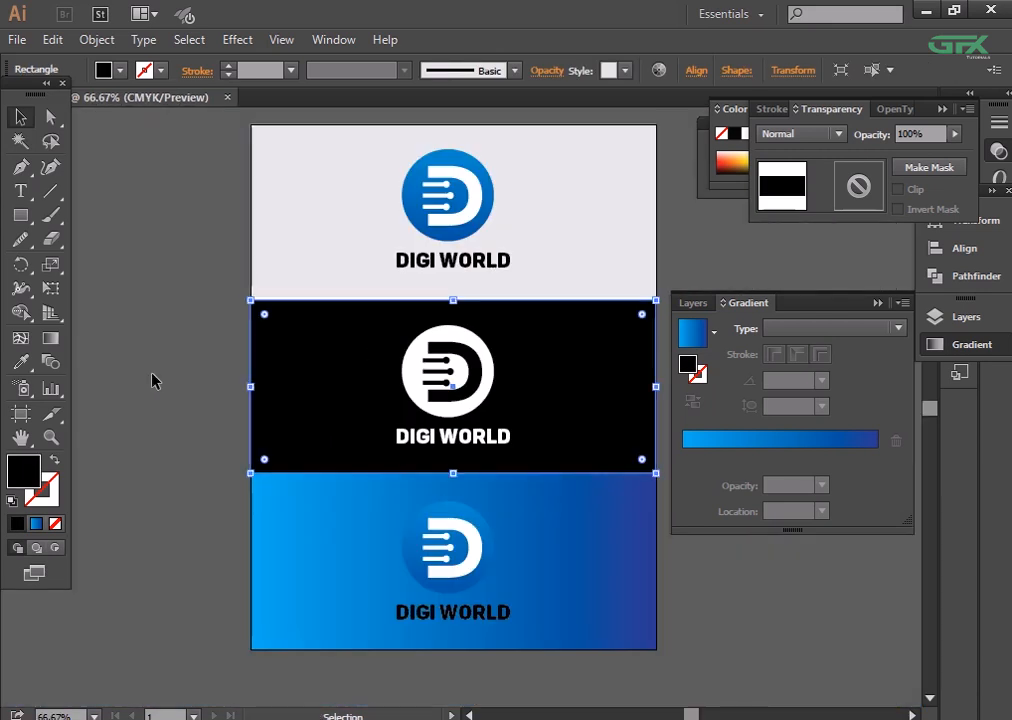
- Redraw the blue panel's gradient vertically at -90°, extending it well above and below the panel for a softer blend
scroll(565, 567, "down", 3)
left_click(576, 617)
key("ctrl+minus")
left_click(518, 463)
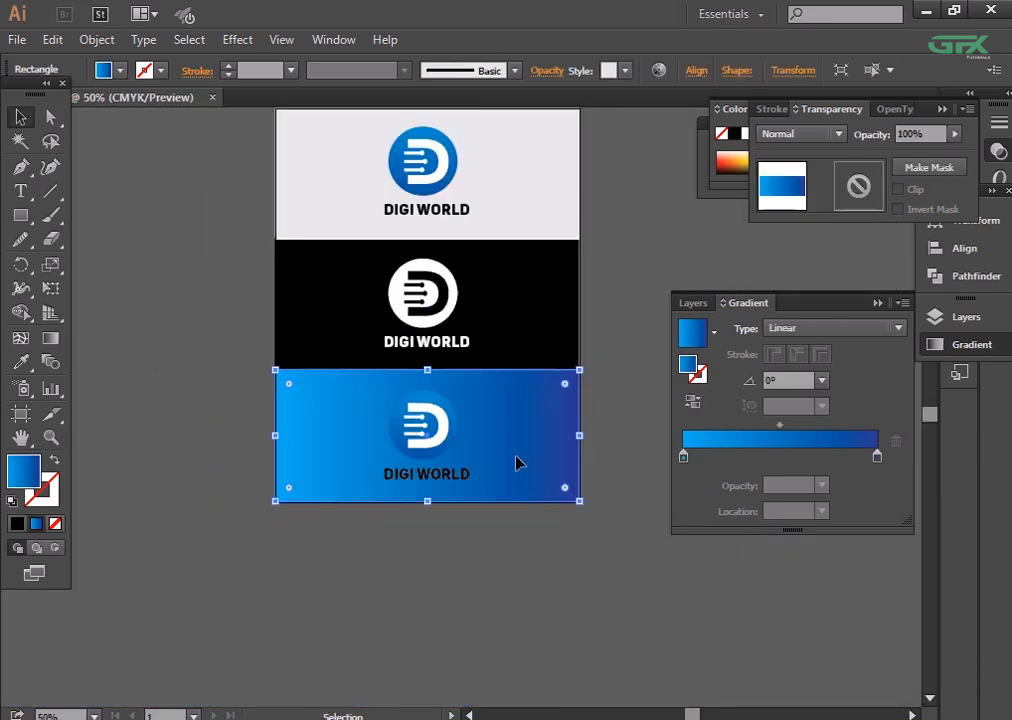
left_click(51, 338)
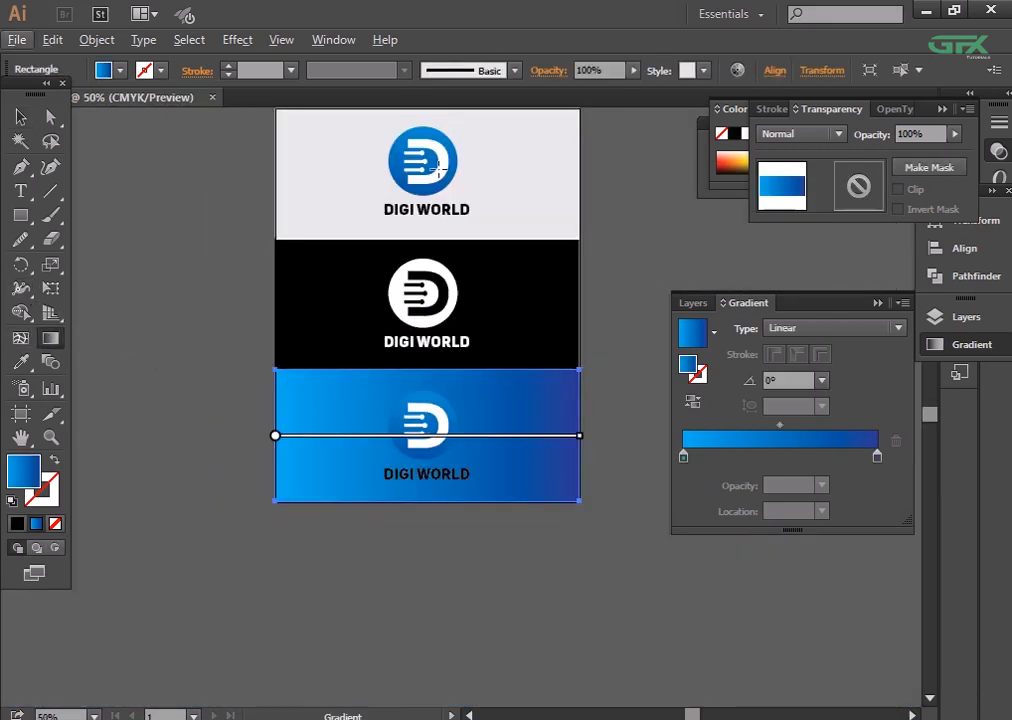
left_click_drag(426, 137, 430, 620)
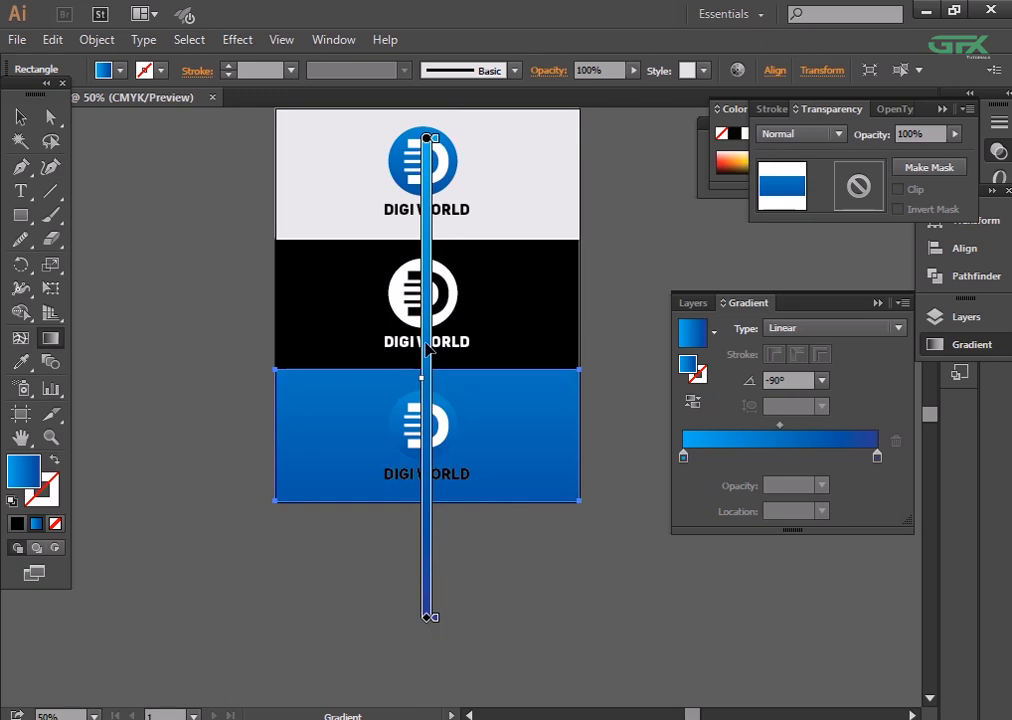
key("ctrl+minus")
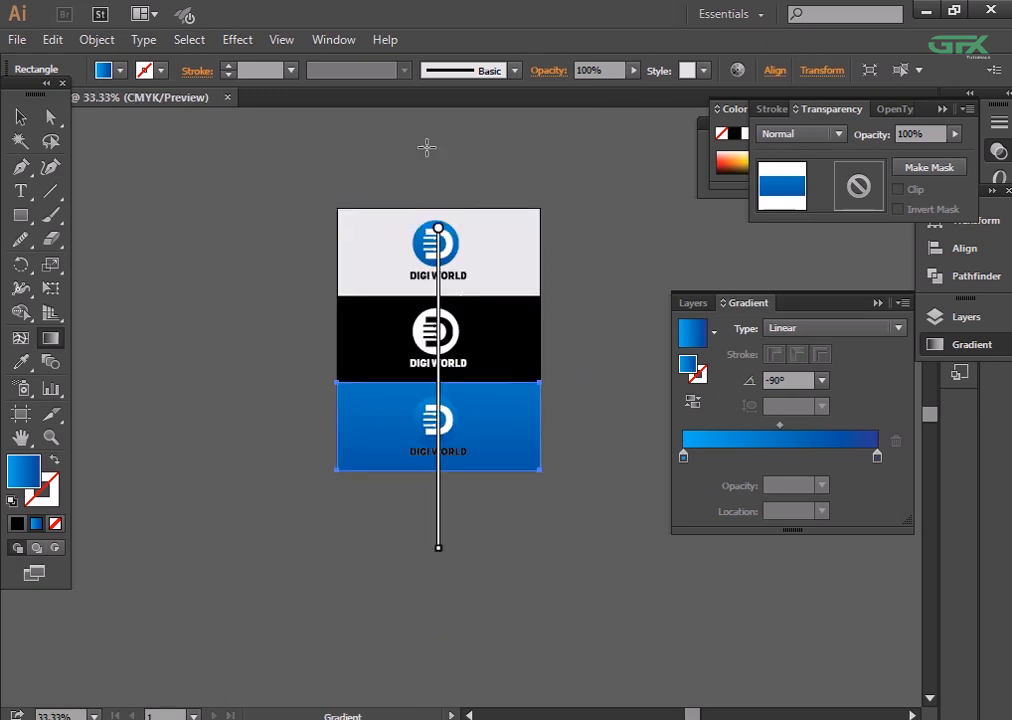
left_click_drag(438, 131, 440, 535)
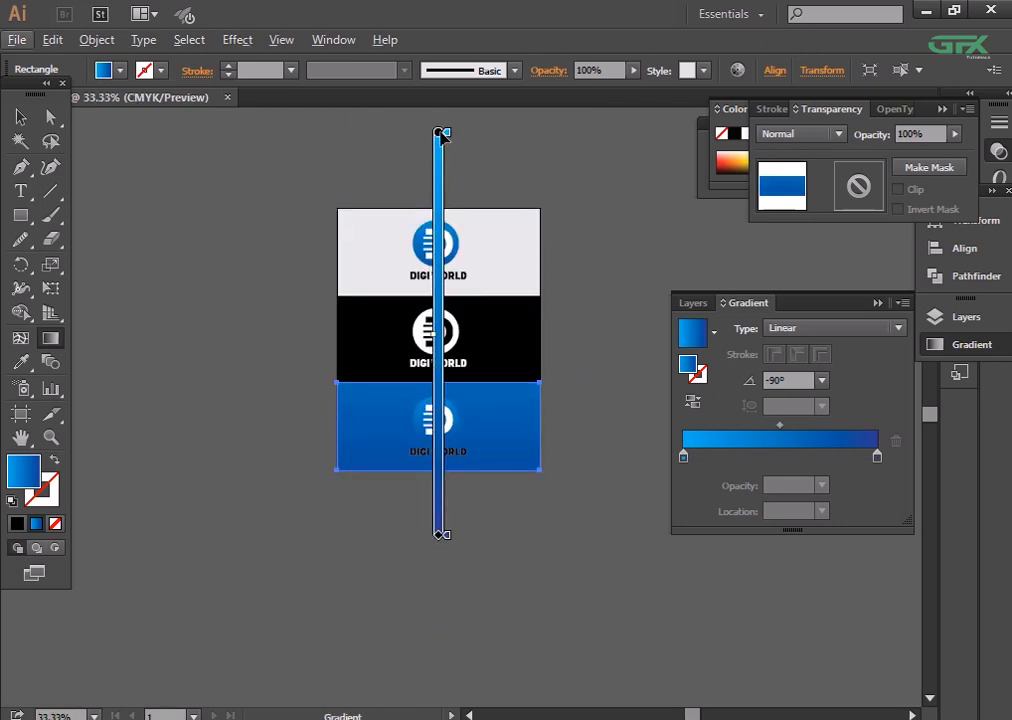
left_click_drag(443, 134, 439, 228)
left_click(20, 118)
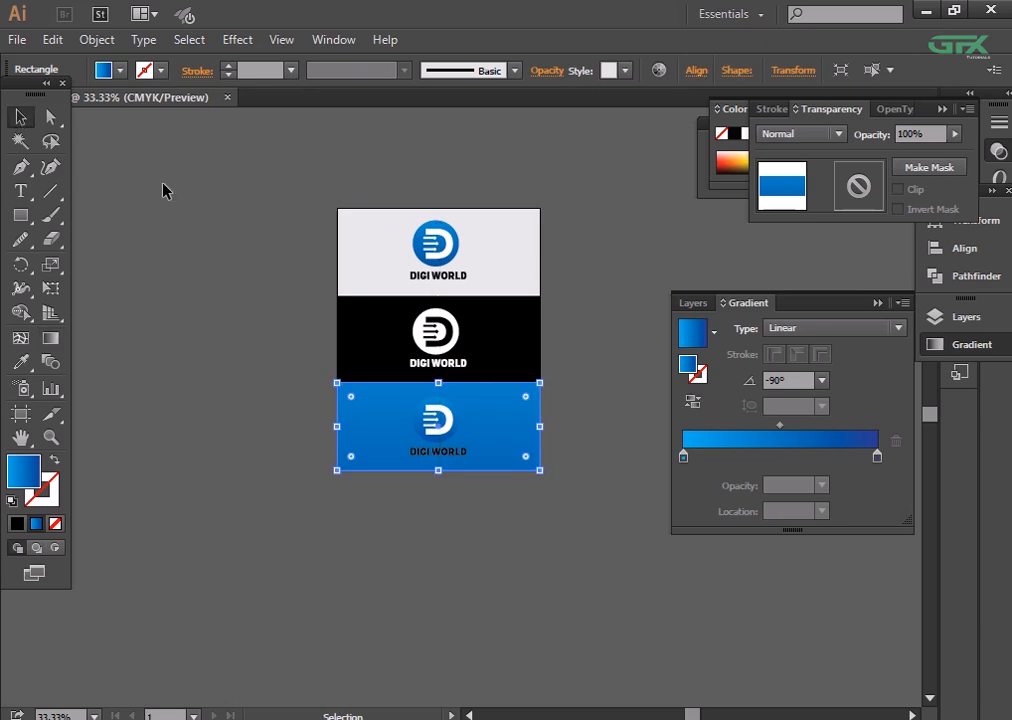
left_click(163, 185)
- Apply a Multiply drop shadow to the logo group on the light grey panel at 75% opacity, 7 pt offsets and 5 pt blur
key("ctrl+plus")
key("ctrl+plus")
key("ctrl+plus")
key("ctrl+plus")
key("ctrl+minus")
key("ctrl+minus")
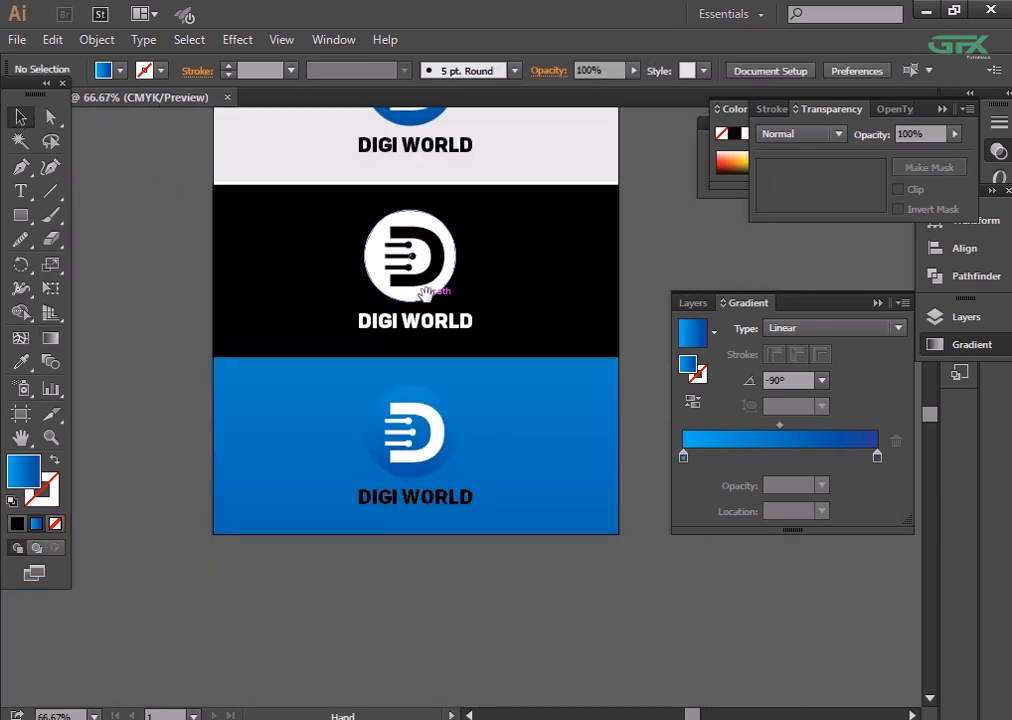
scroll(424, 291, "up", 3)
left_click(445, 296)
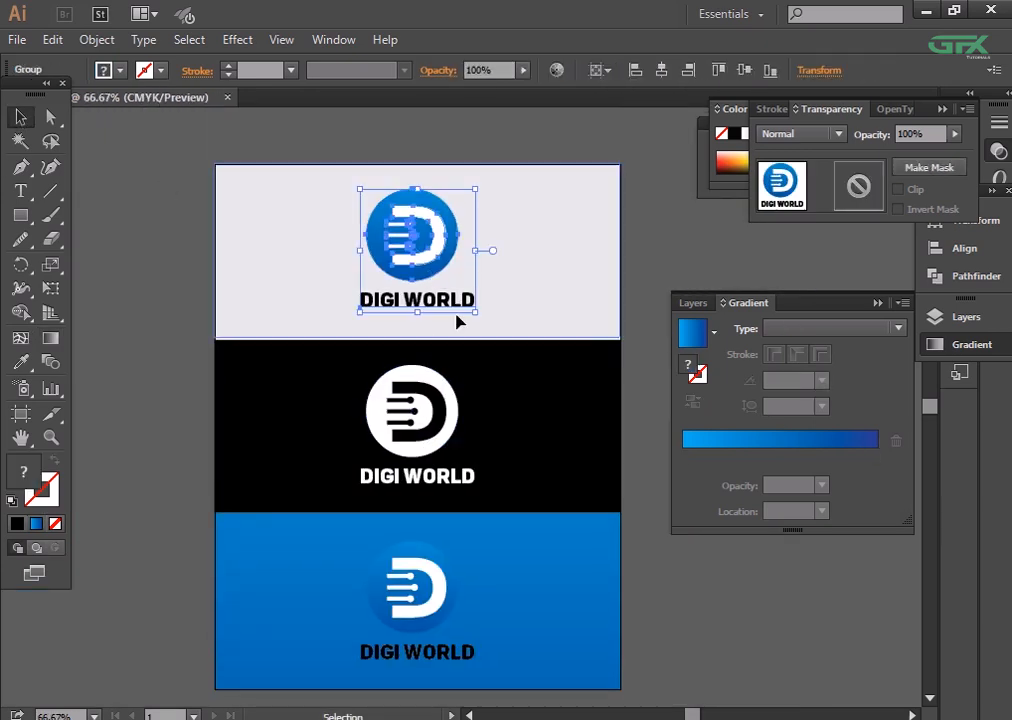
left_click(236, 40)
mouse_move(291, 264)
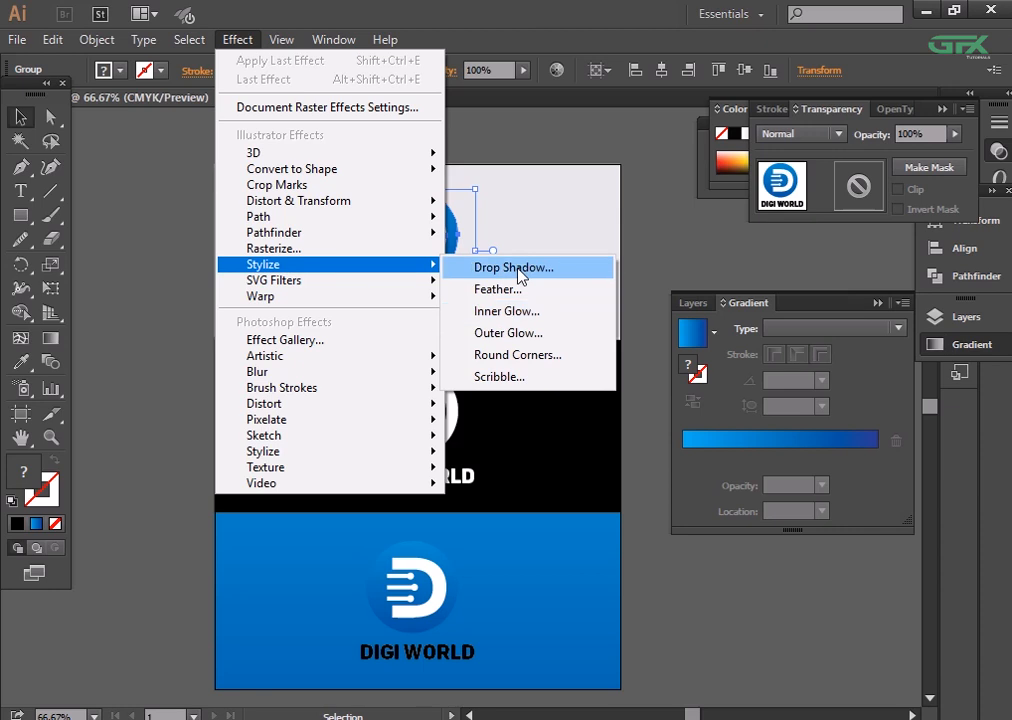
left_click(517, 270)
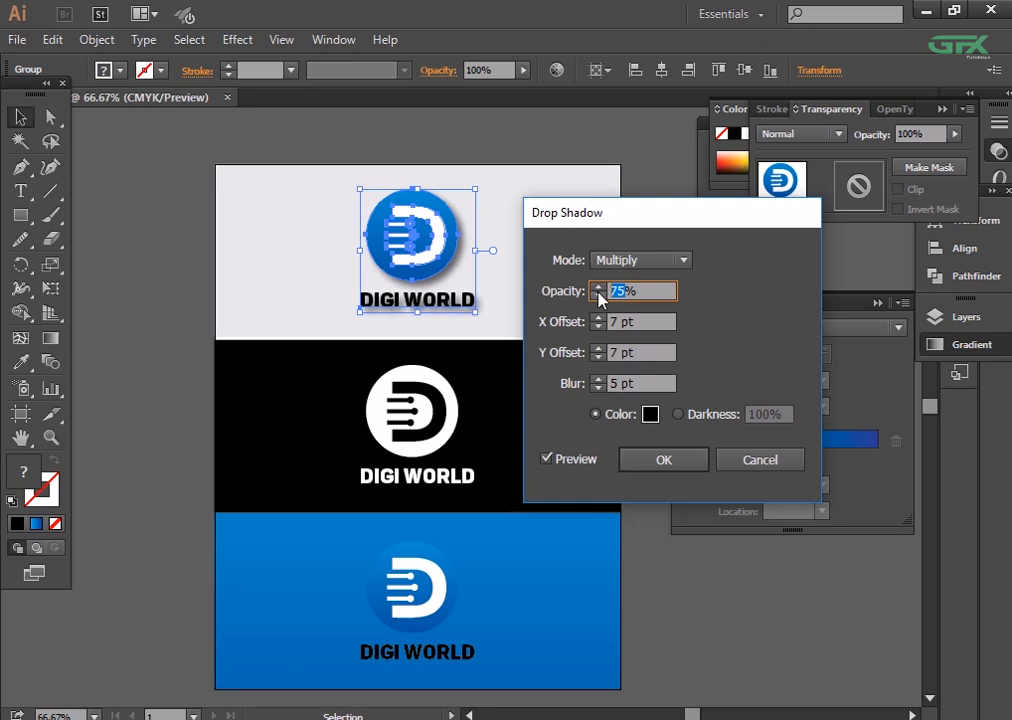
left_click(664, 459)
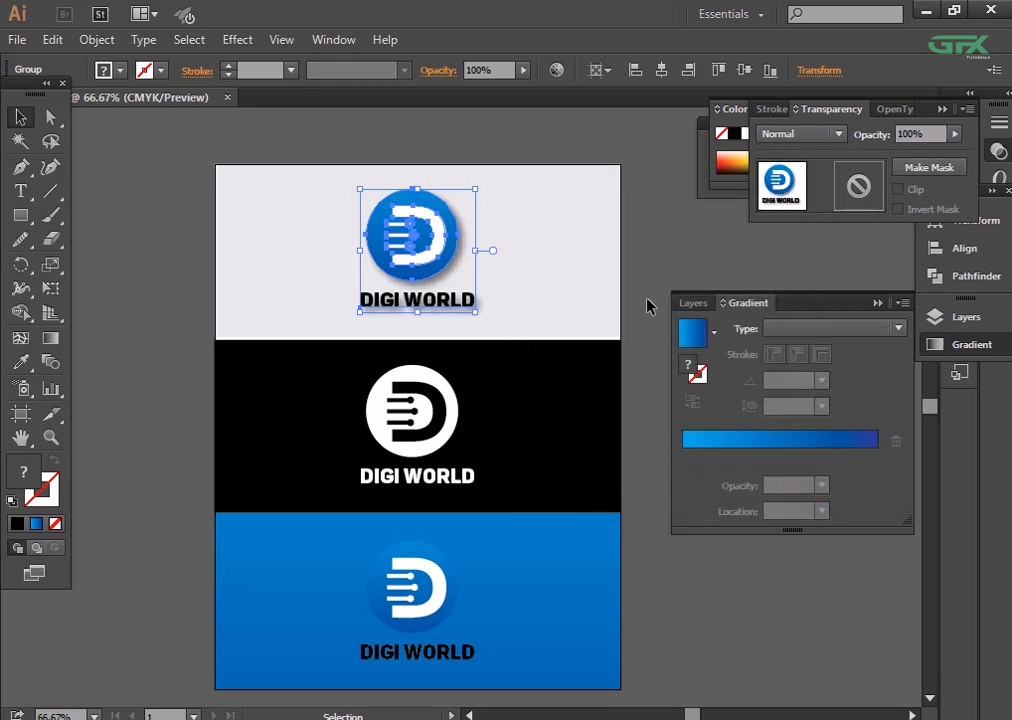
- Apply a drop shadow with the default settings to the logo group on the black panel
left_click(646, 305)
left_click(408, 408)
left_click(238, 39)
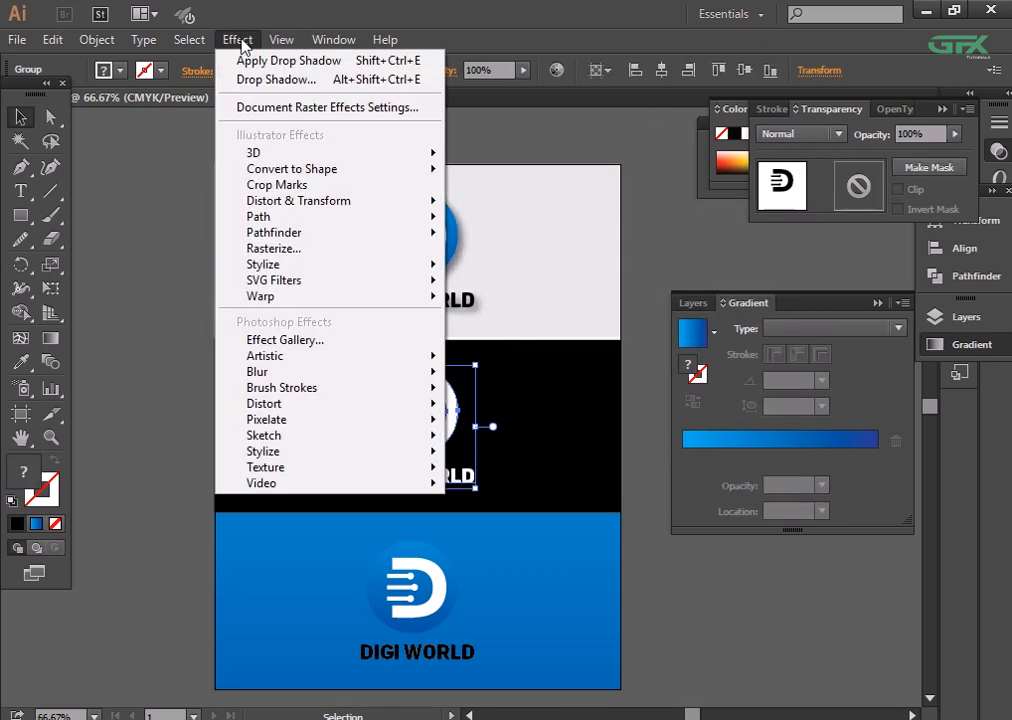
mouse_move(400, 270)
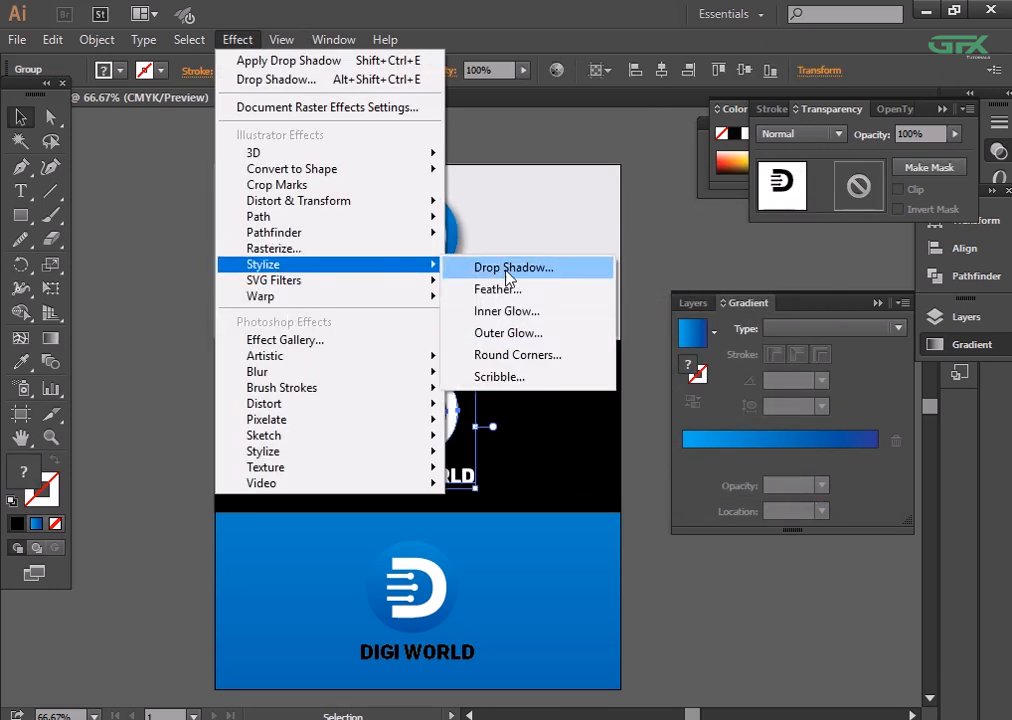
left_click(510, 268)
left_click(664, 459)
left_click(723, 635)
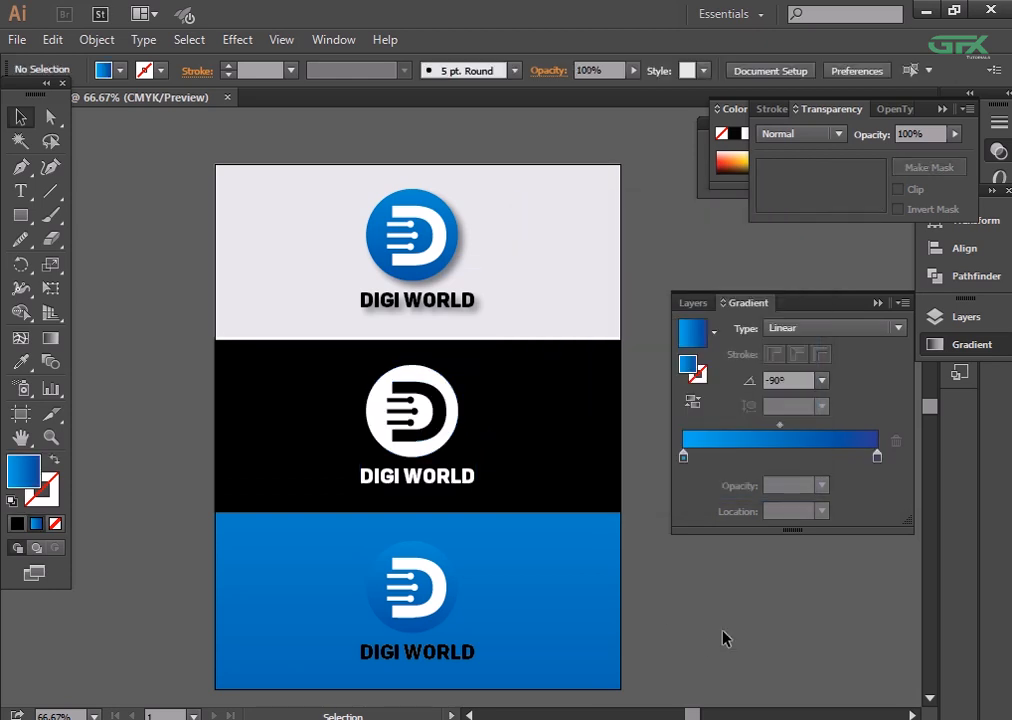
- Apply a drop shadow with the default settings to the logo group on the blue panel
left_click(450, 625)
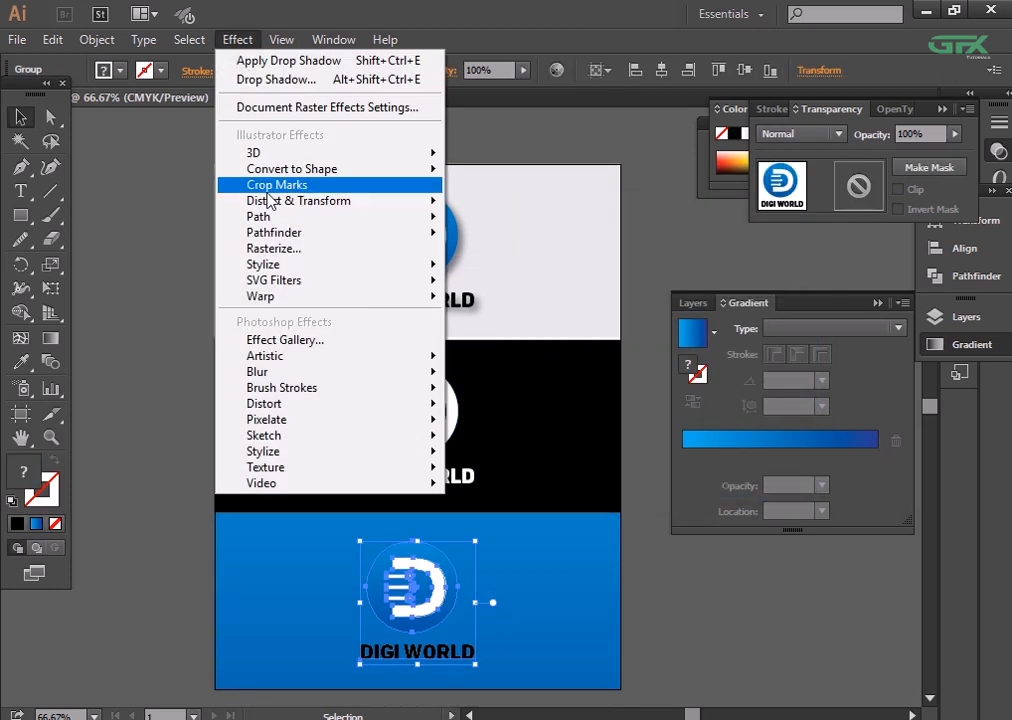
left_click(268, 250)
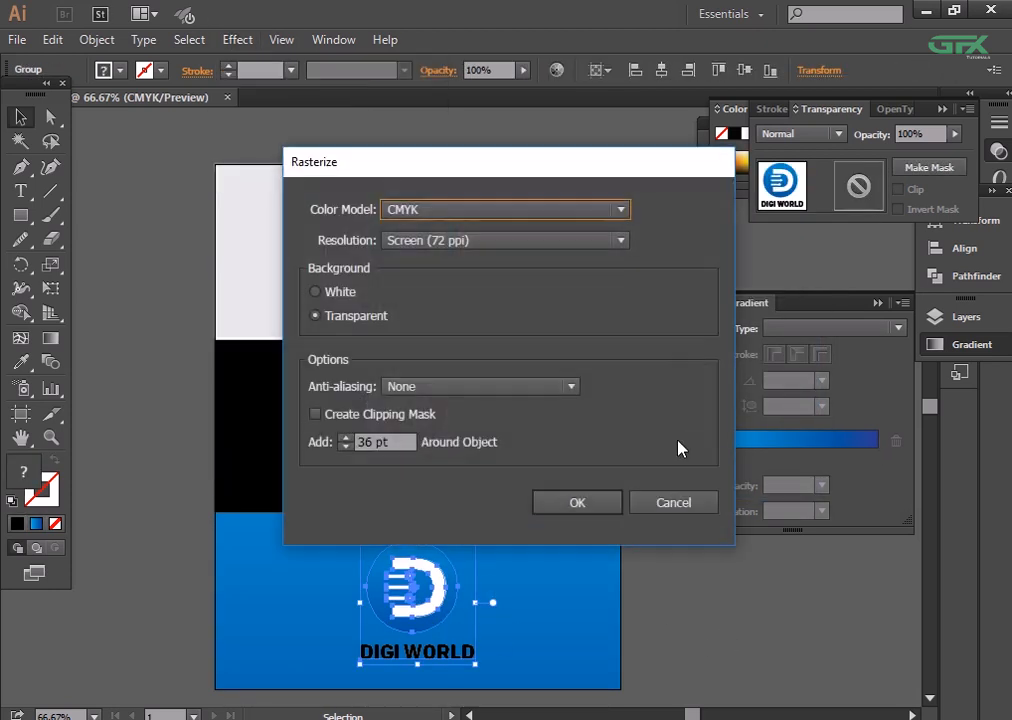
left_click(673, 502)
left_click(238, 40)
mouse_move(285, 438)
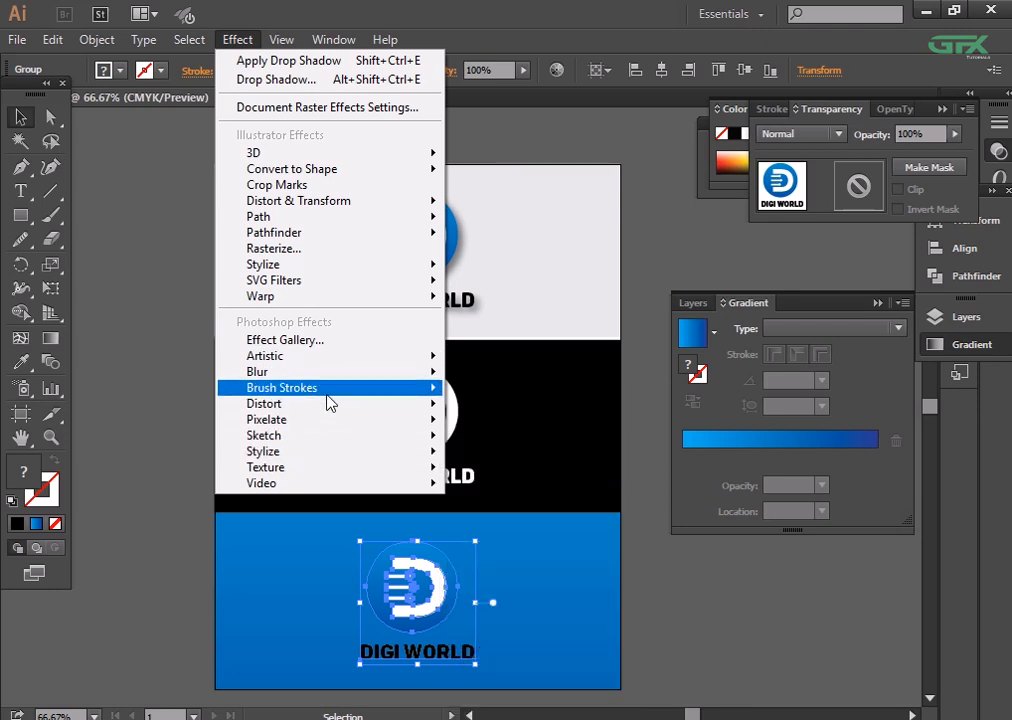
mouse_move(390, 264)
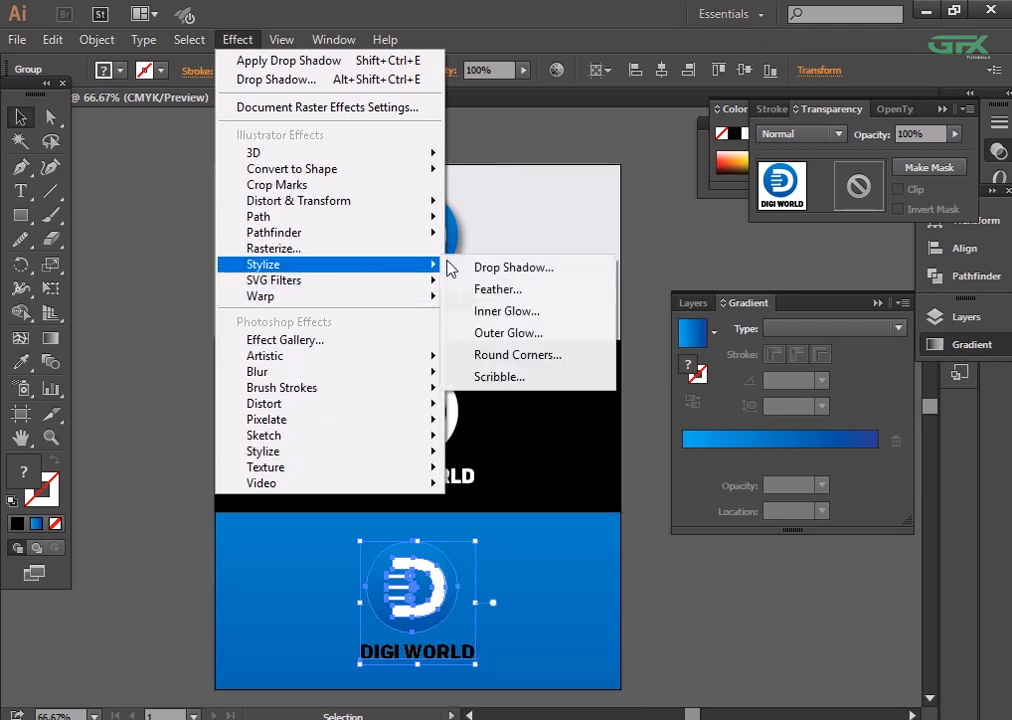
left_click(520, 266)
left_click(677, 460)
left_click(716, 639)
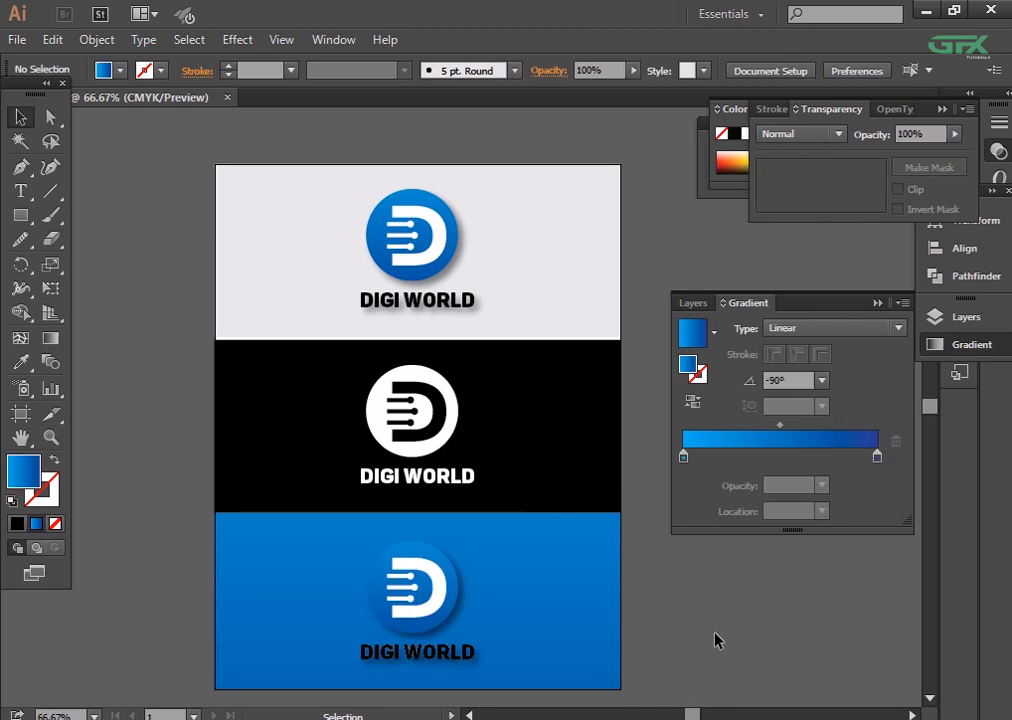
- Examine the shadows and the three logo versions up close and as a whole
key("ctrl+minus")
key("ctrl+minus")
key("ctrl+minus")
key("ctrl+plus")
key("ctrl+plus")
key("ctrl+plus")
key("ctrl+plus")
key("ctrl+plus")
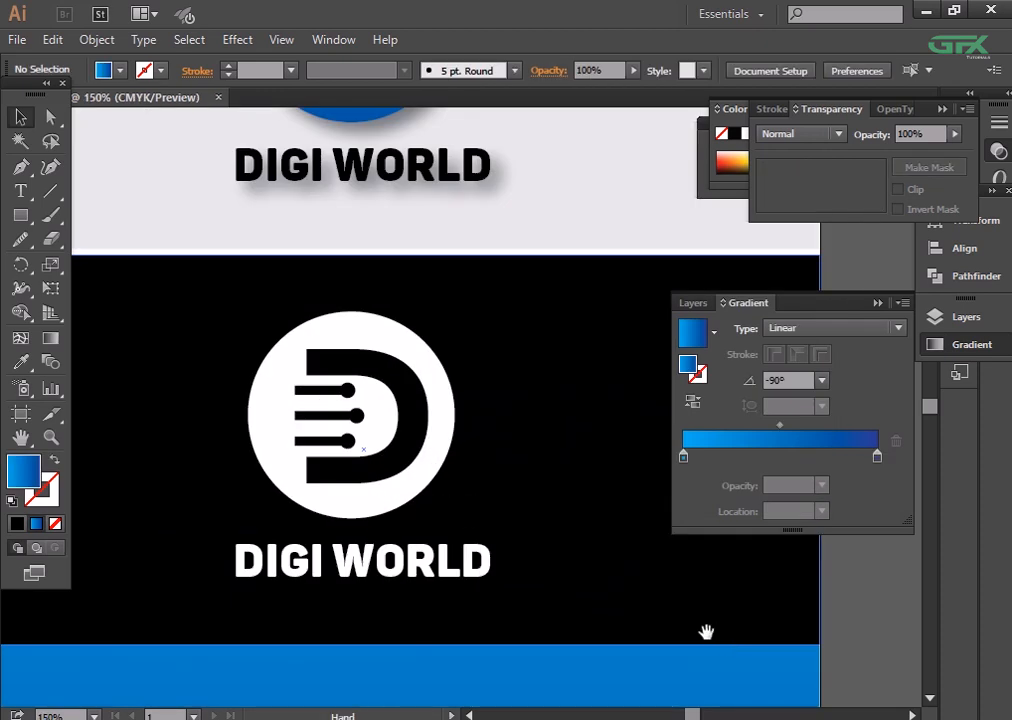
left_click_drag(706, 631, 615, 542)
key("ctrl+minus")
key("ctrl+minus")
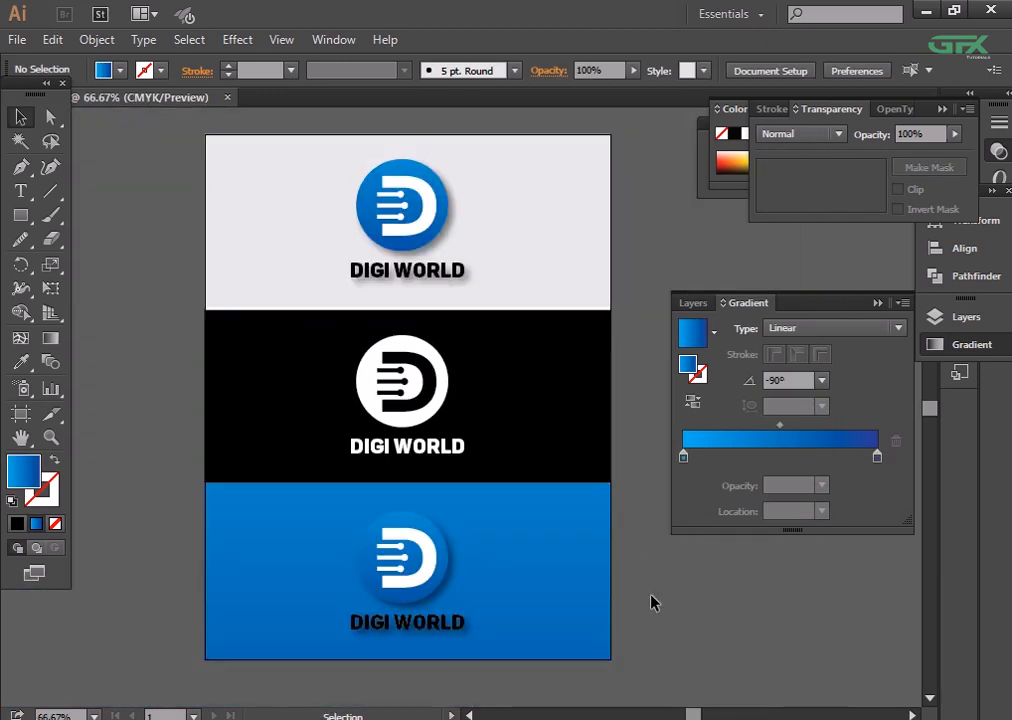
- Undo the blue panel logo's drop shadow and reapply it in Multiply mode at 40% opacity, 7 pt offsets and 5 pt blur
key("ctrl+z")
left_click(240, 40)
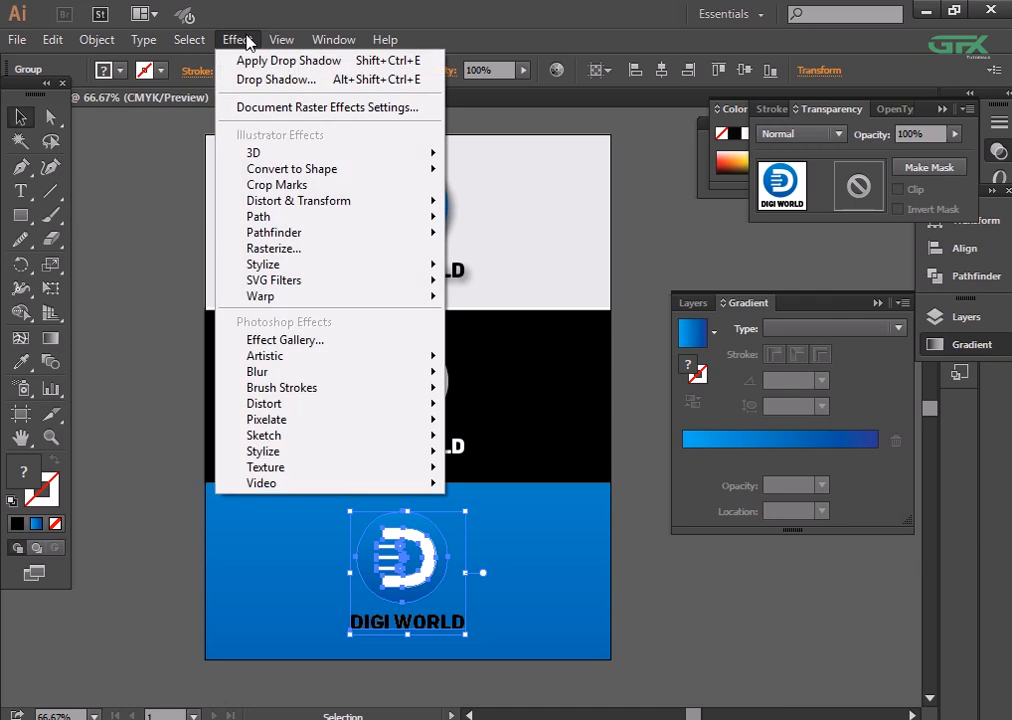
mouse_move(287, 265)
left_click(535, 268)
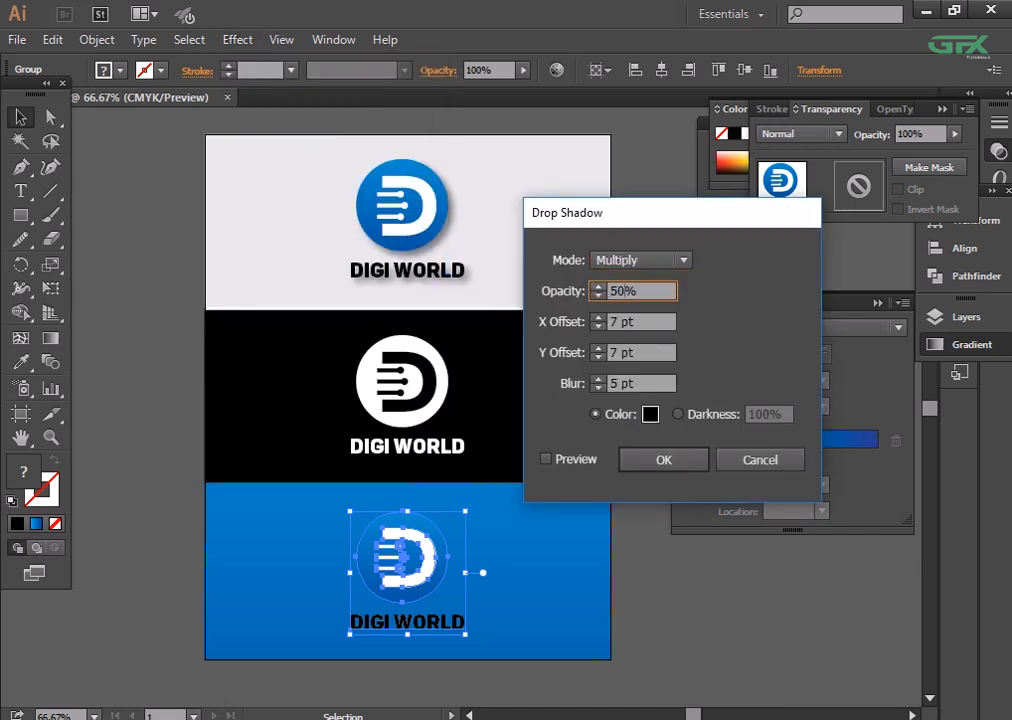
left_click(546, 459)
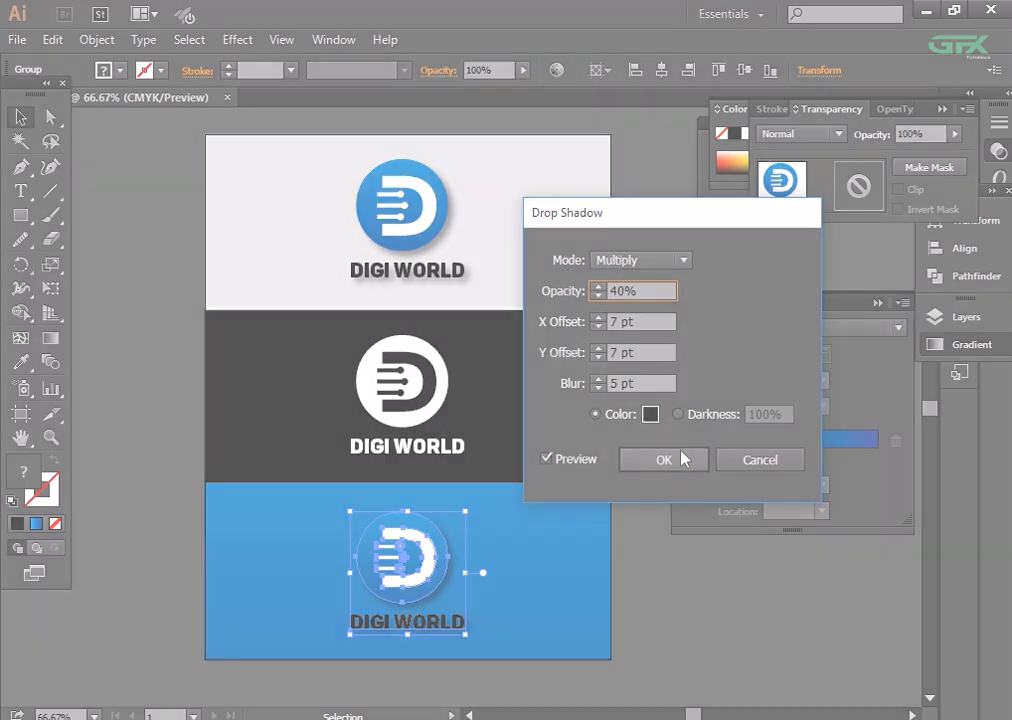
left_click(676, 459)
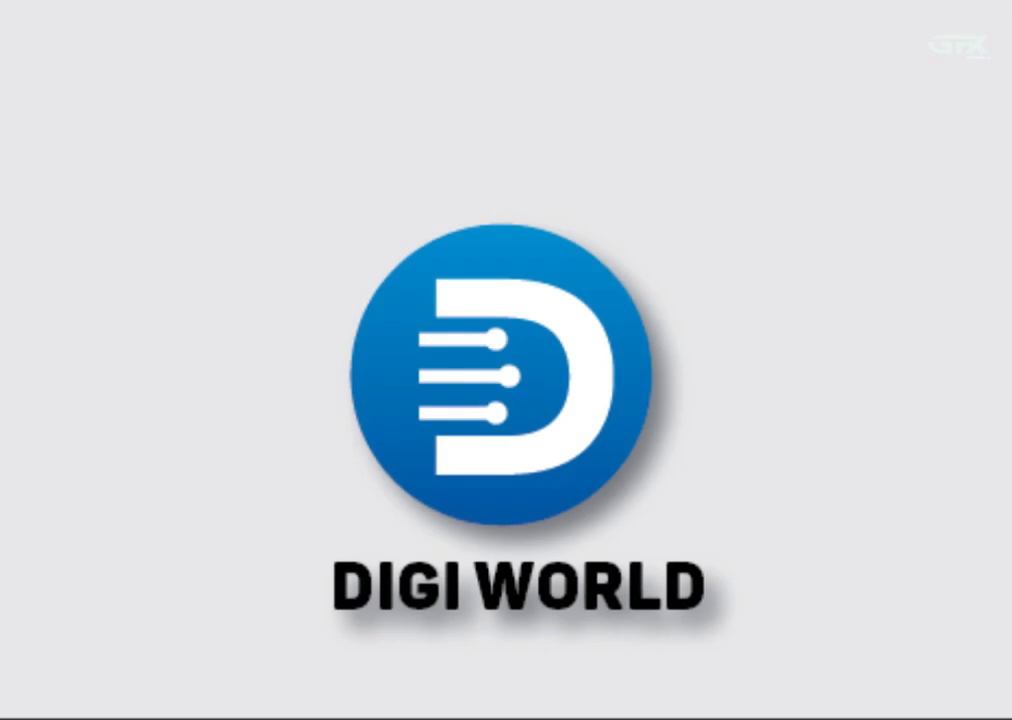